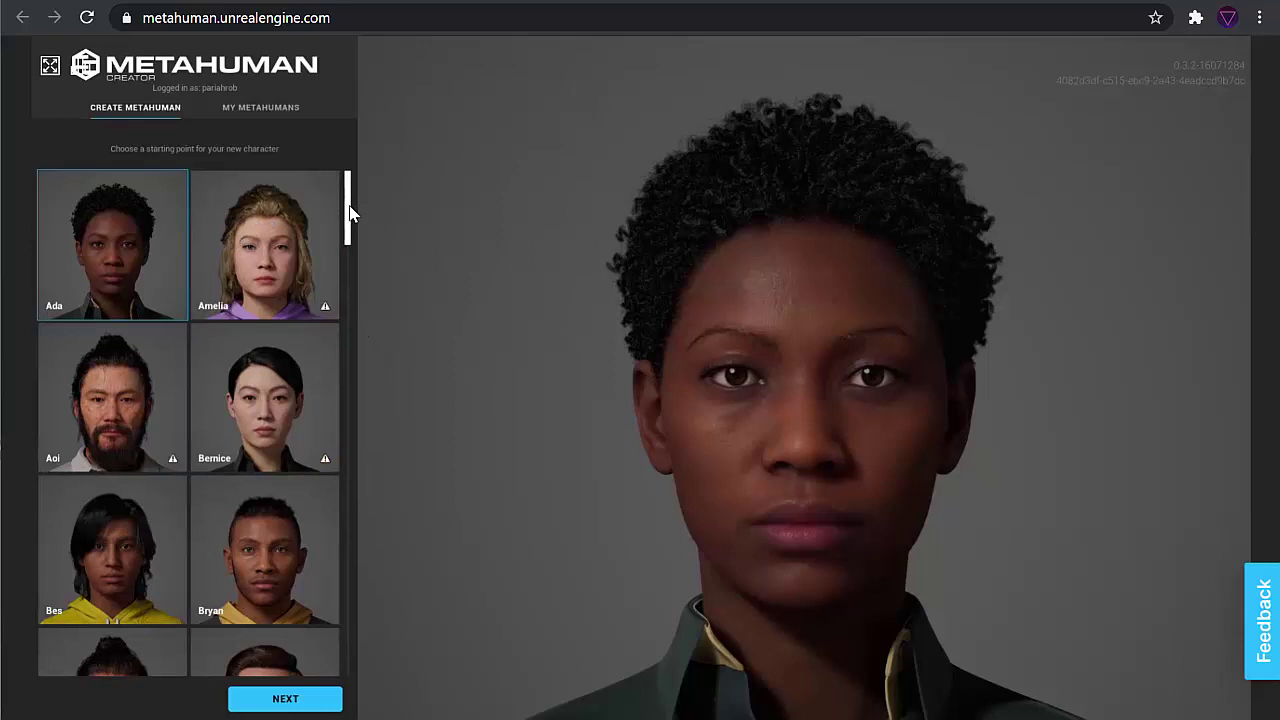
- Scroll the preset thumbnails and pick Gavin as the starting character
left_click_drag(349, 214, 362, 277)
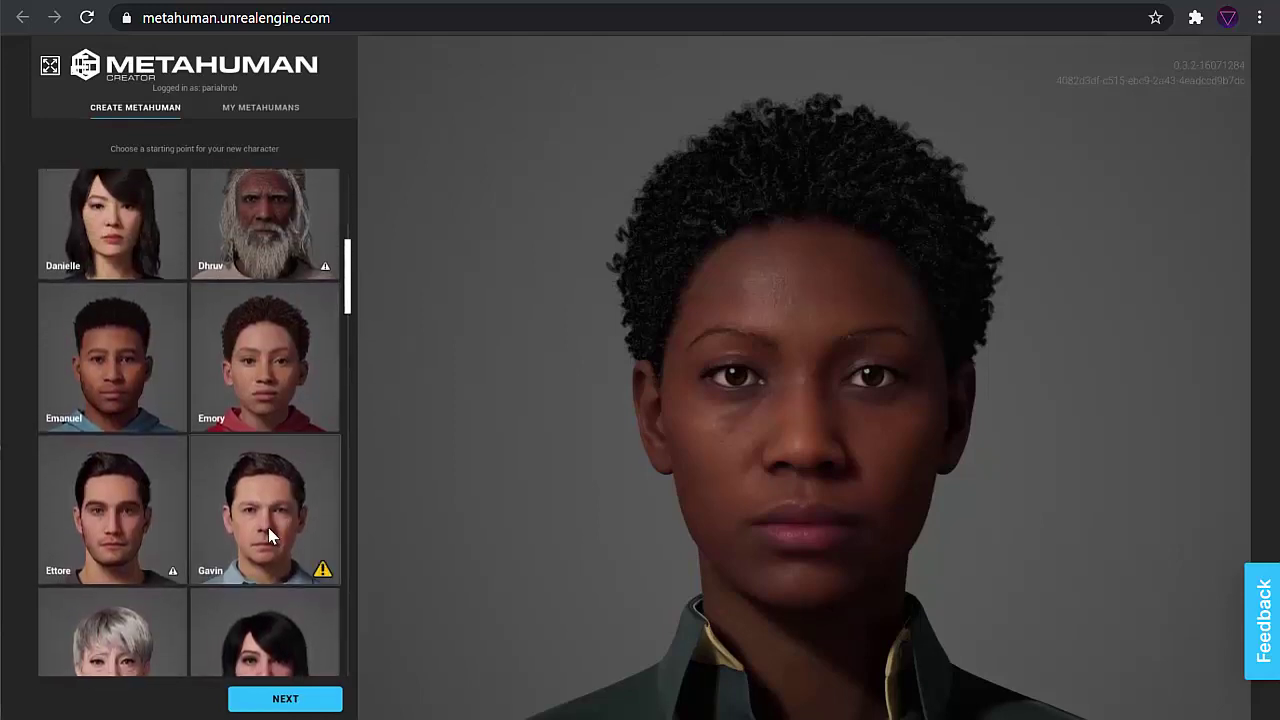
left_click(266, 536)
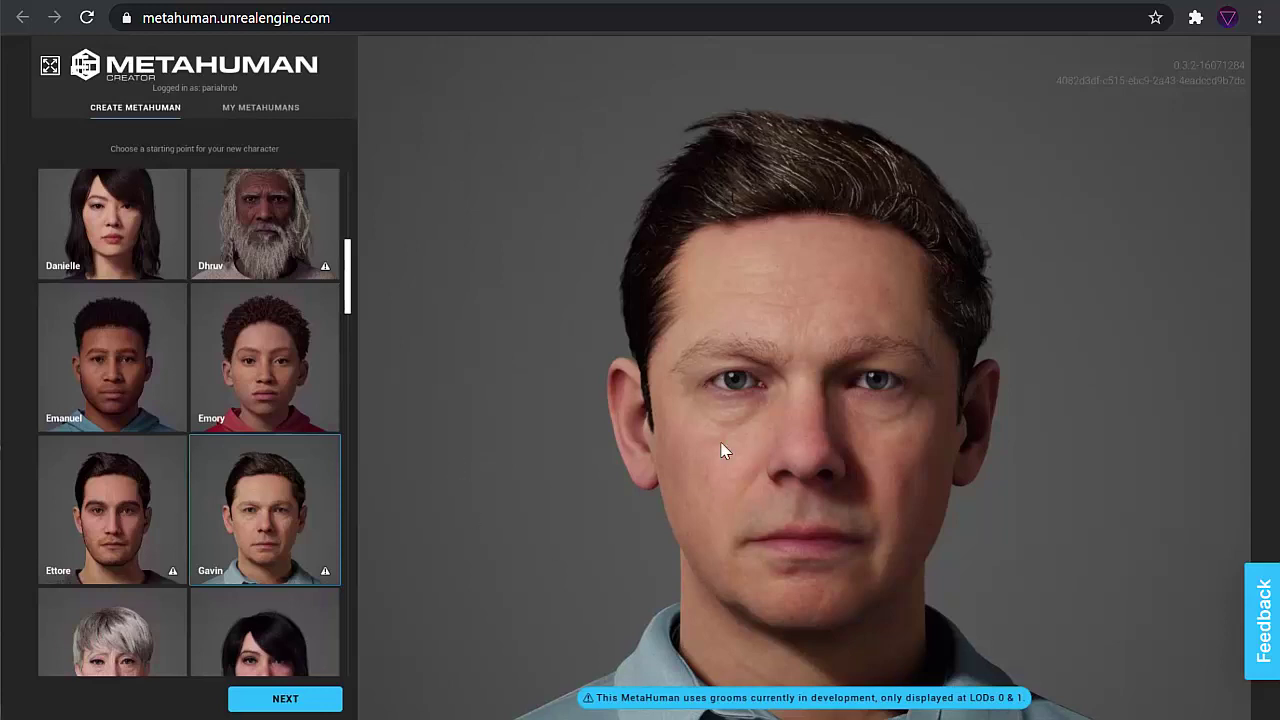
- Open Gavin for editing and stop the preview animation on a neutral face, framing the head
left_click(298, 708)
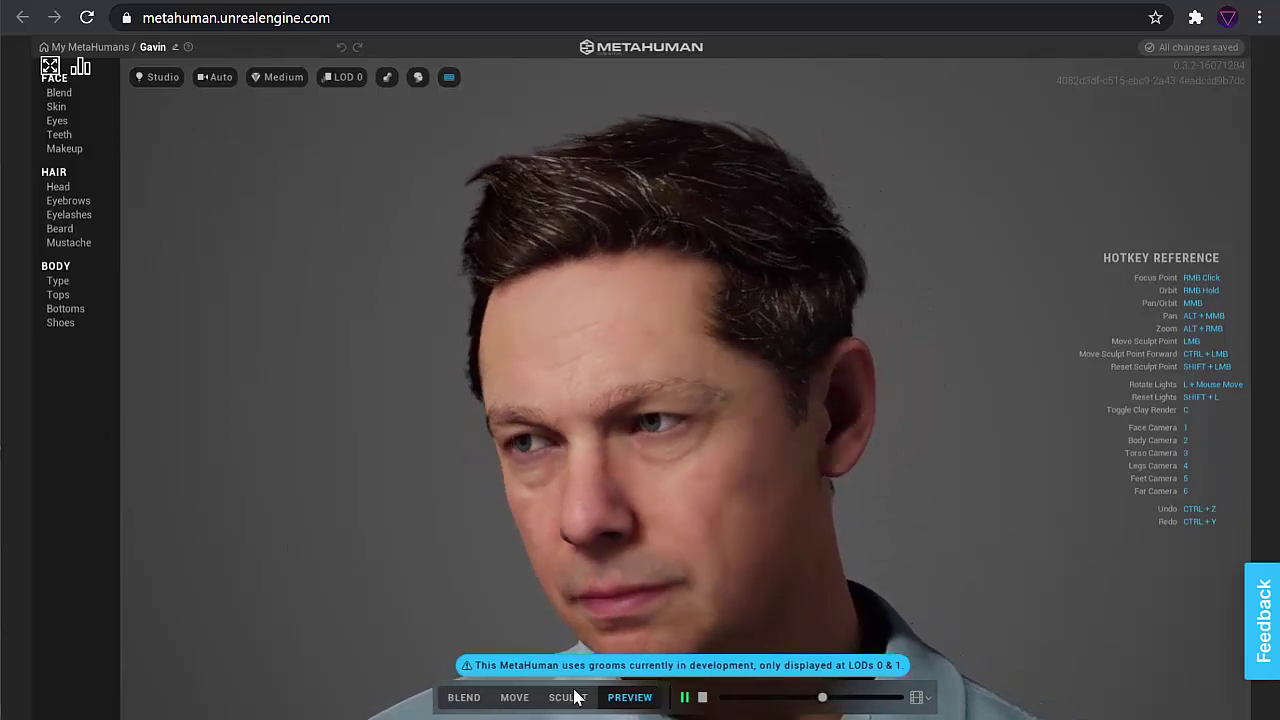
left_click(703, 697)
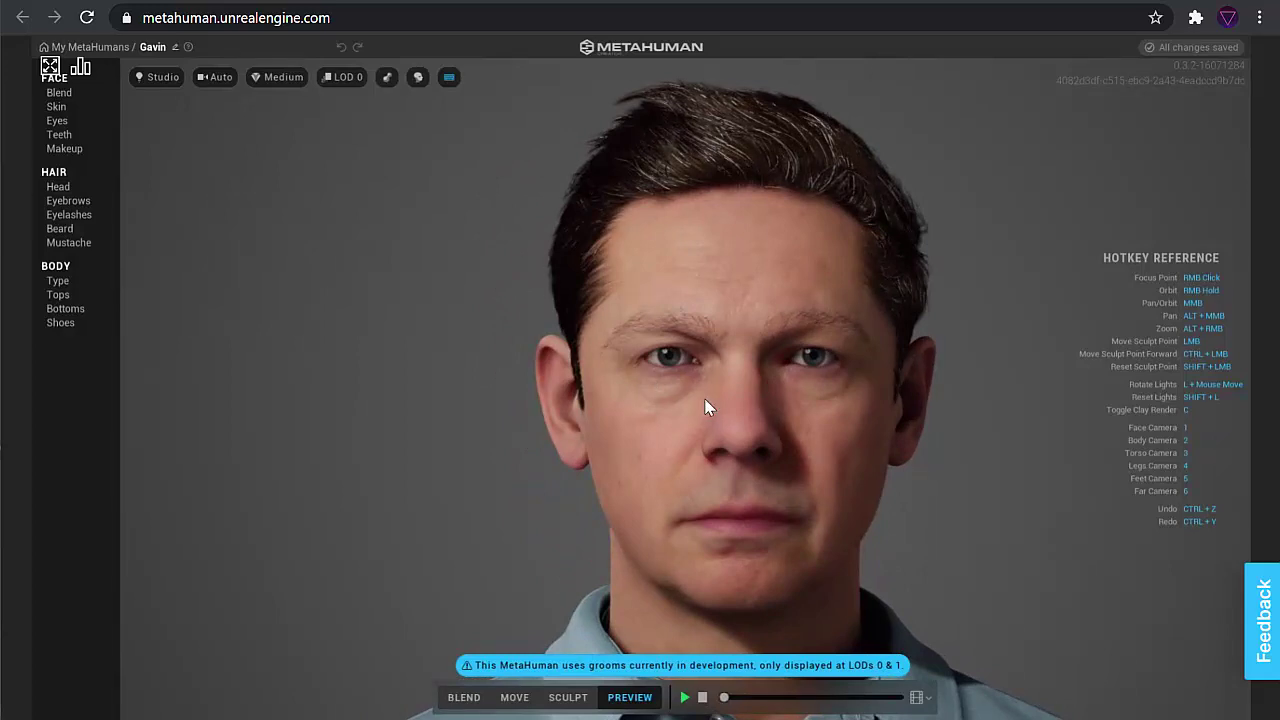
right_click_drag(703, 400, 733, 442)
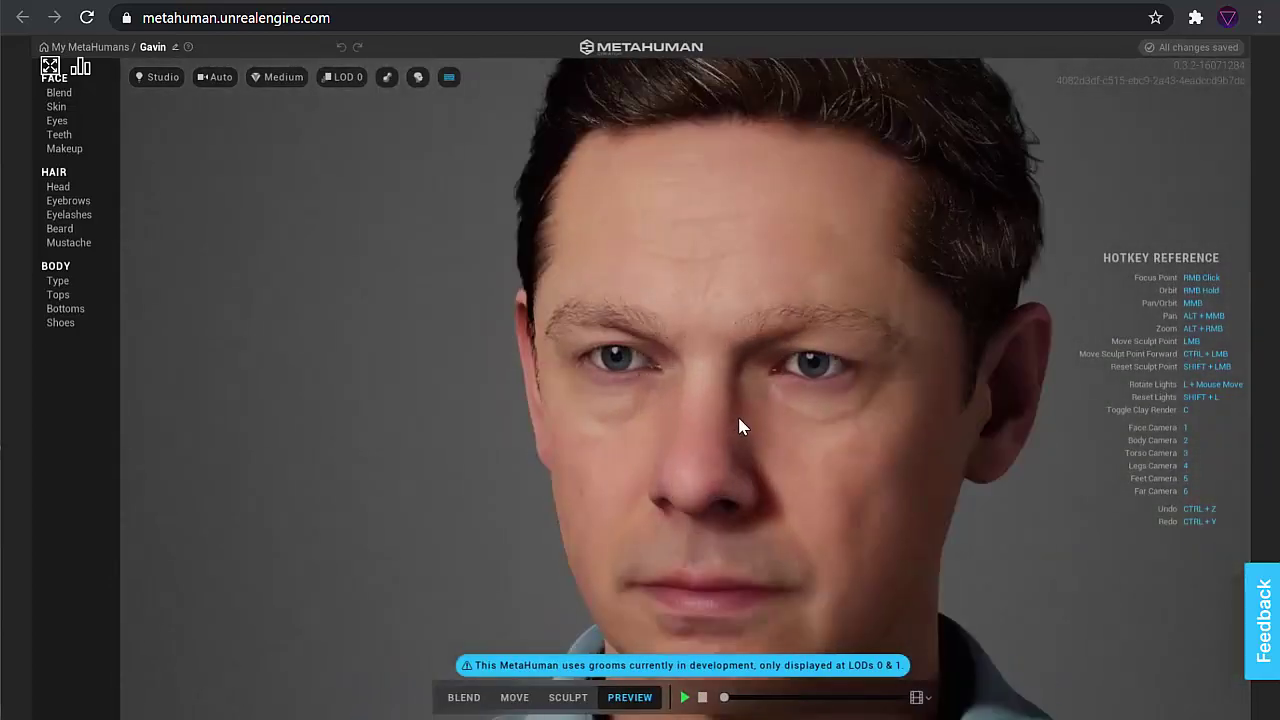
key("3")
scroll(741, 427, "up", 5)
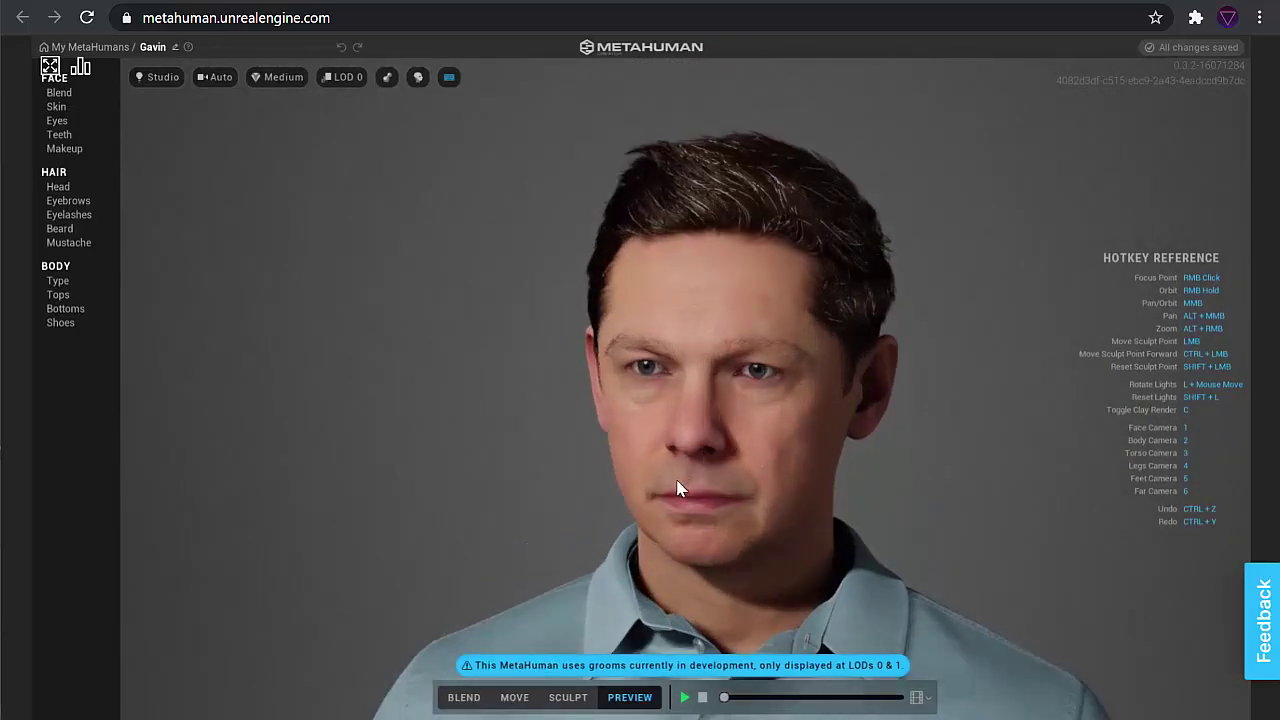
scroll(741, 426, "up", 3)
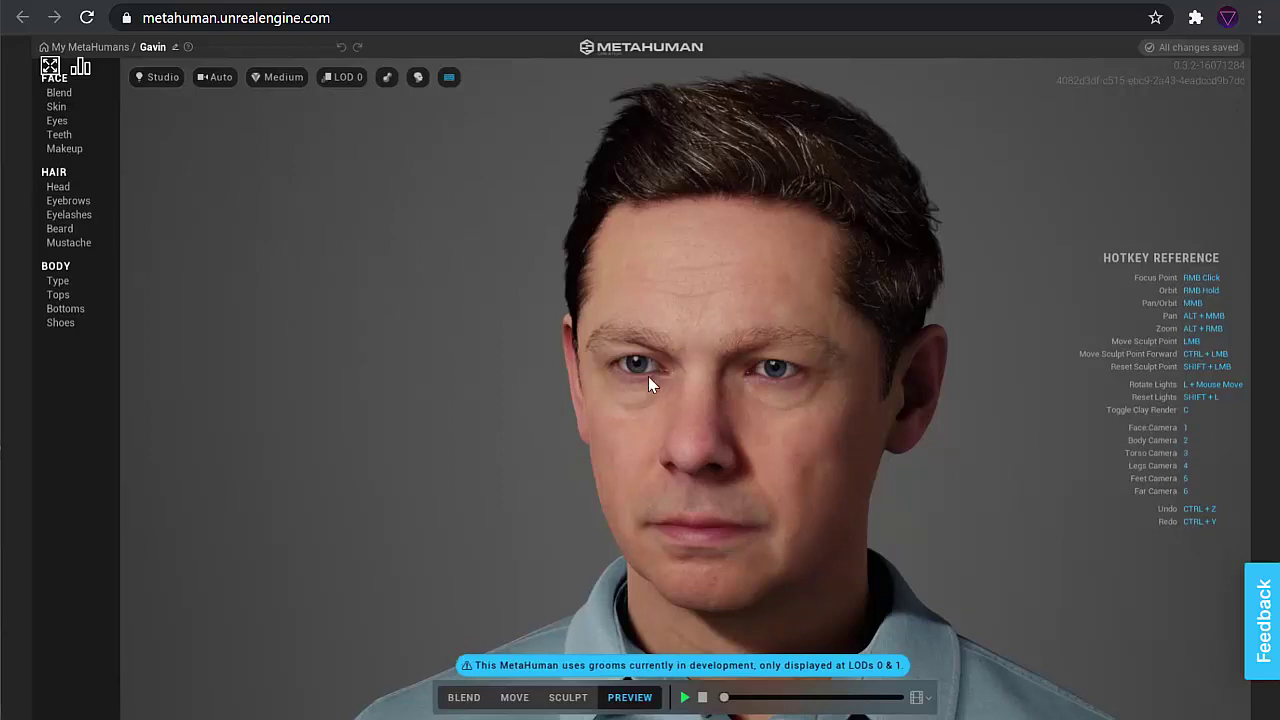
- In FACE > Blend, load Hudson, Hana and a third preset into the three blend slots
left_click(68, 94)
left_click(63, 91)
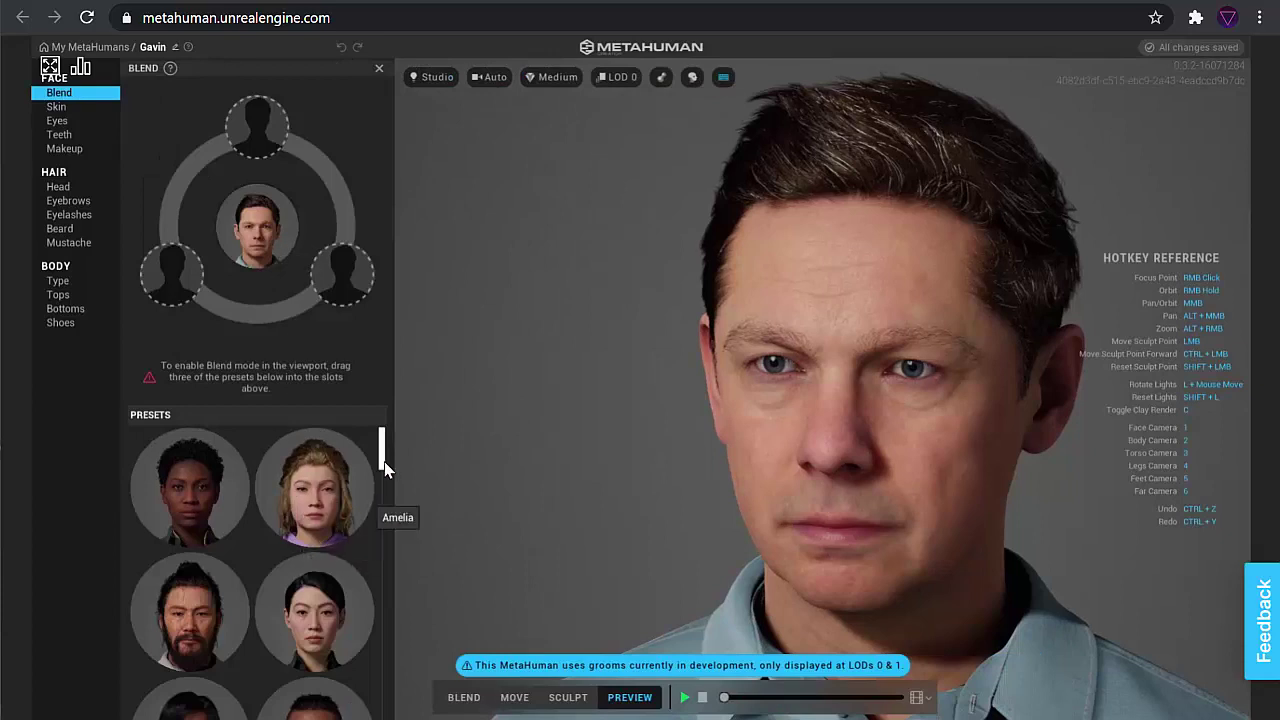
left_click_drag(385, 465, 386, 529)
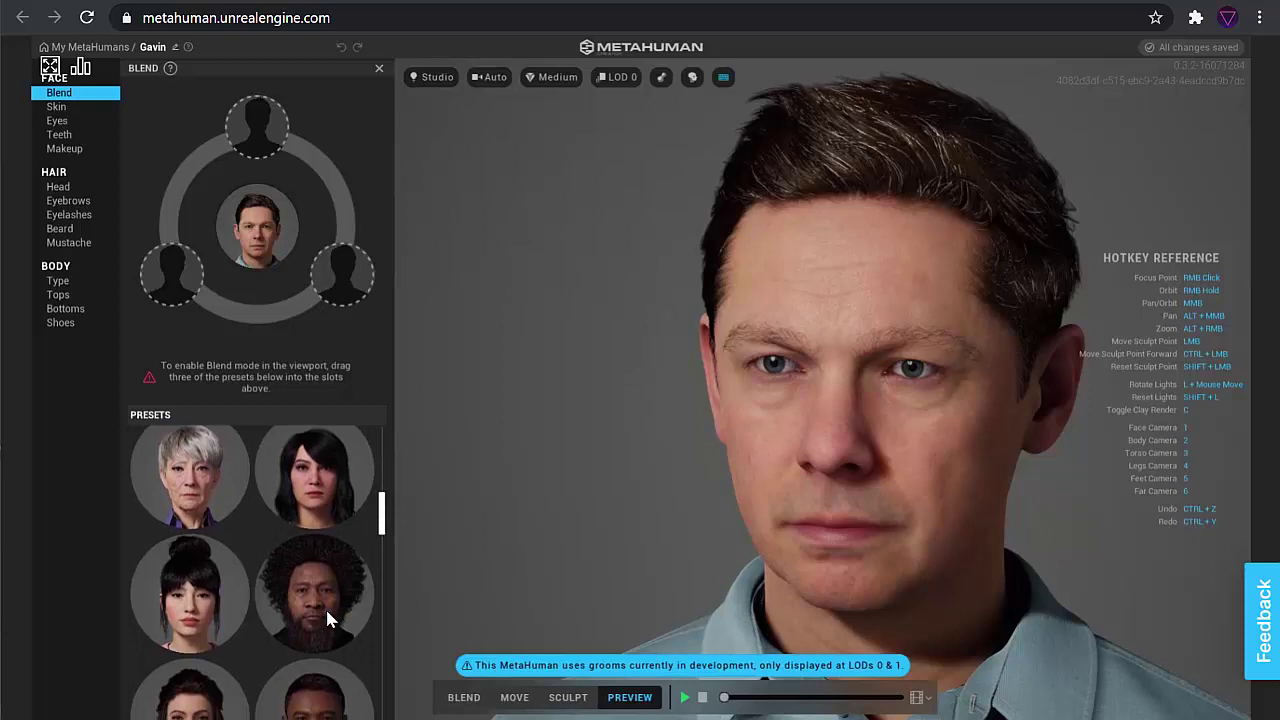
left_click_drag(307, 595, 364, 282)
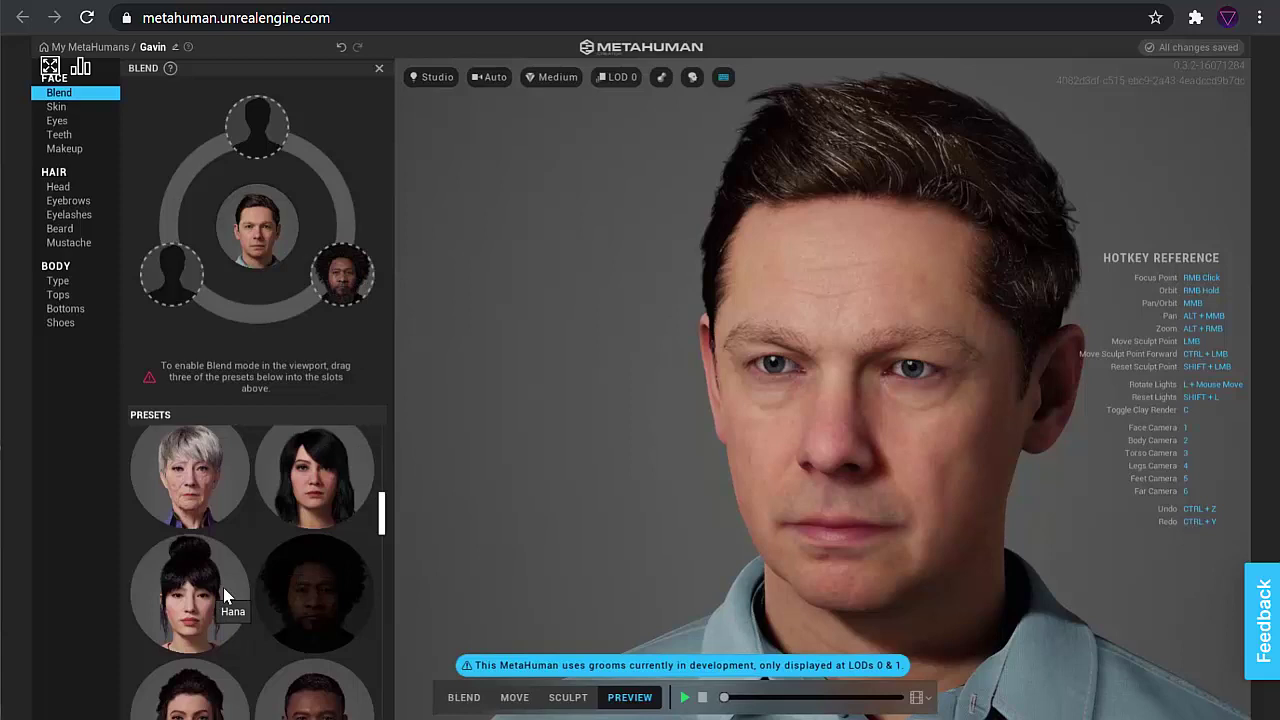
left_click_drag(202, 614, 172, 276)
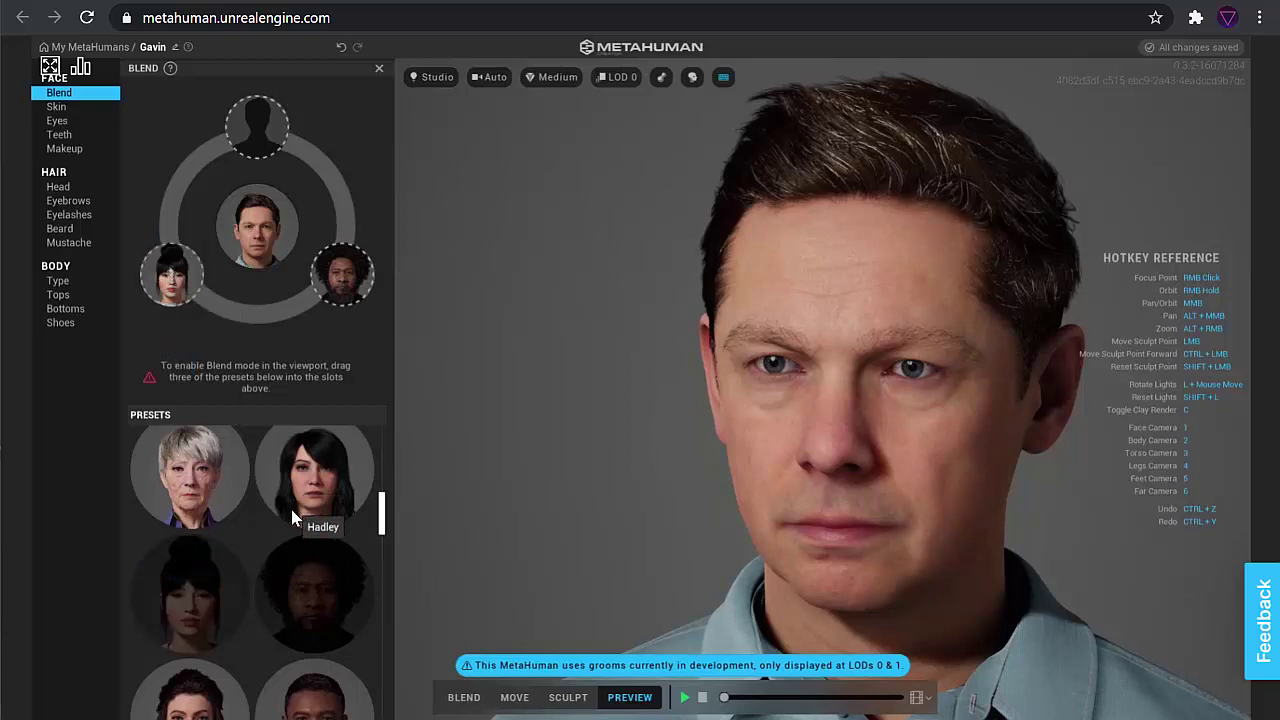
scroll(294, 518, "down", 5)
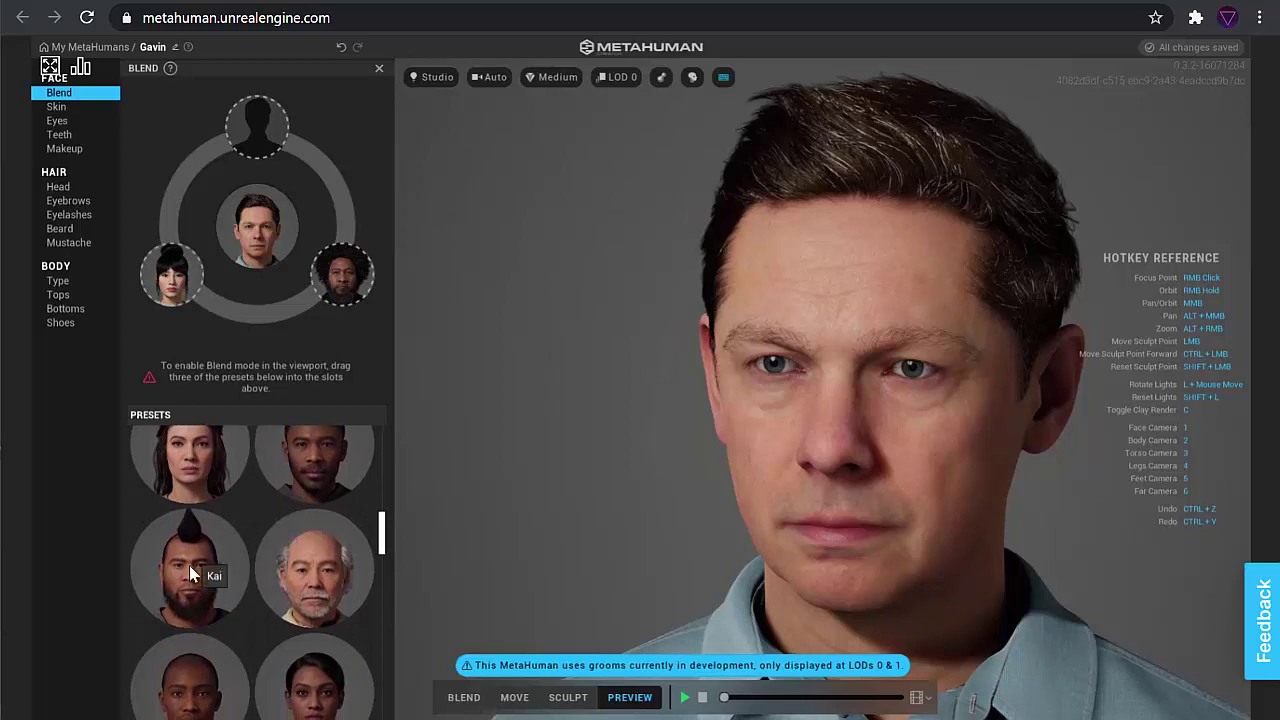
scroll(206, 566, "down", 3)
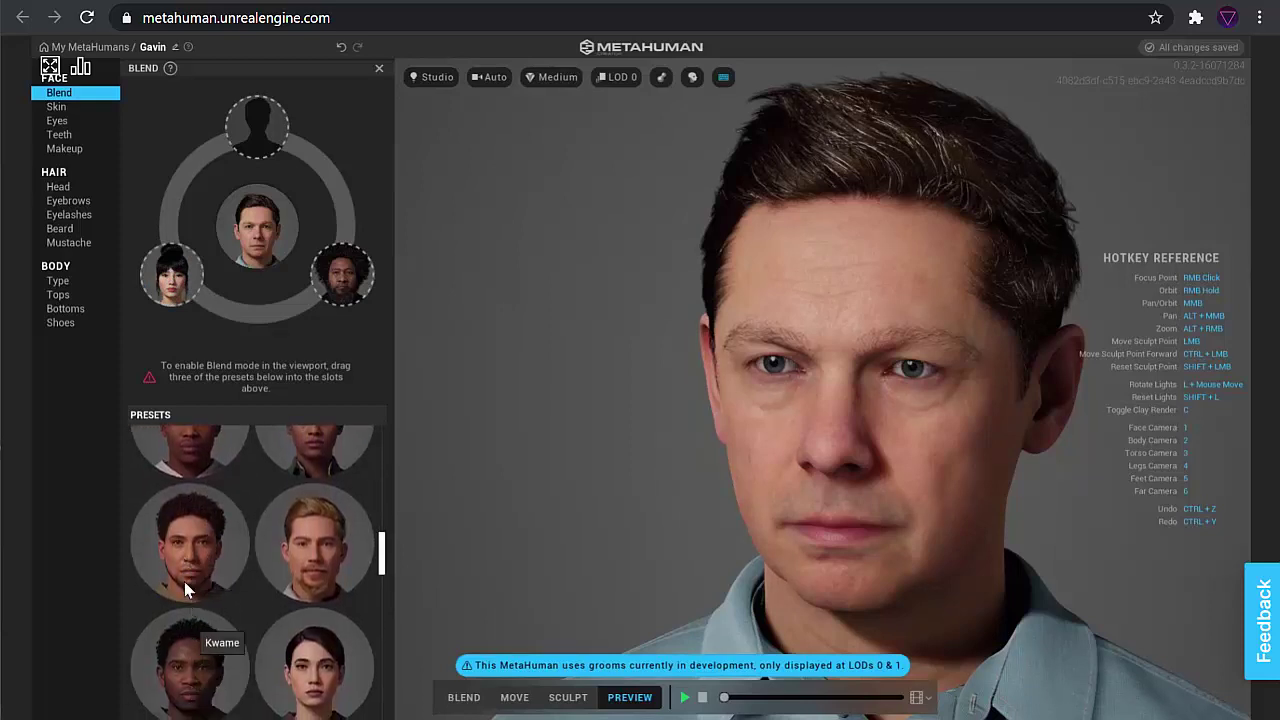
left_click_drag(184, 581, 258, 132)
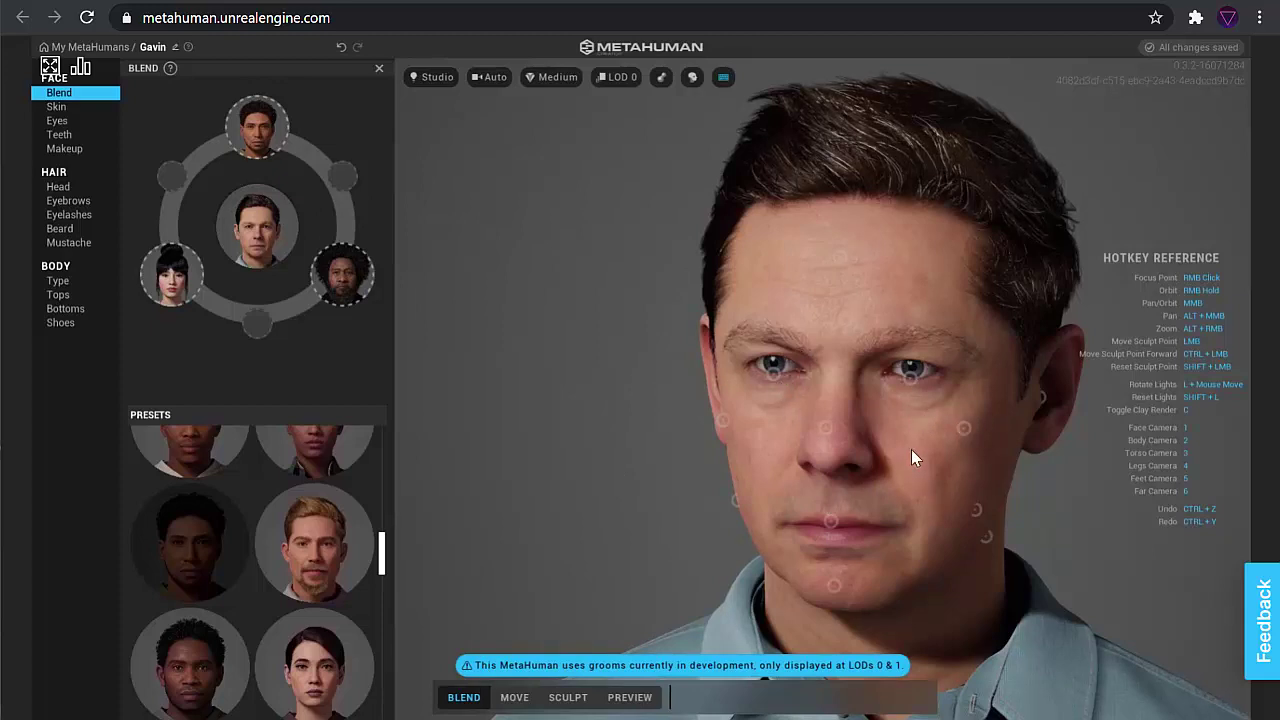
- From a profile view, blend Gavin's nose toward the Koda, Hana and Hudson presets
scroll(913, 452, "up", 3)
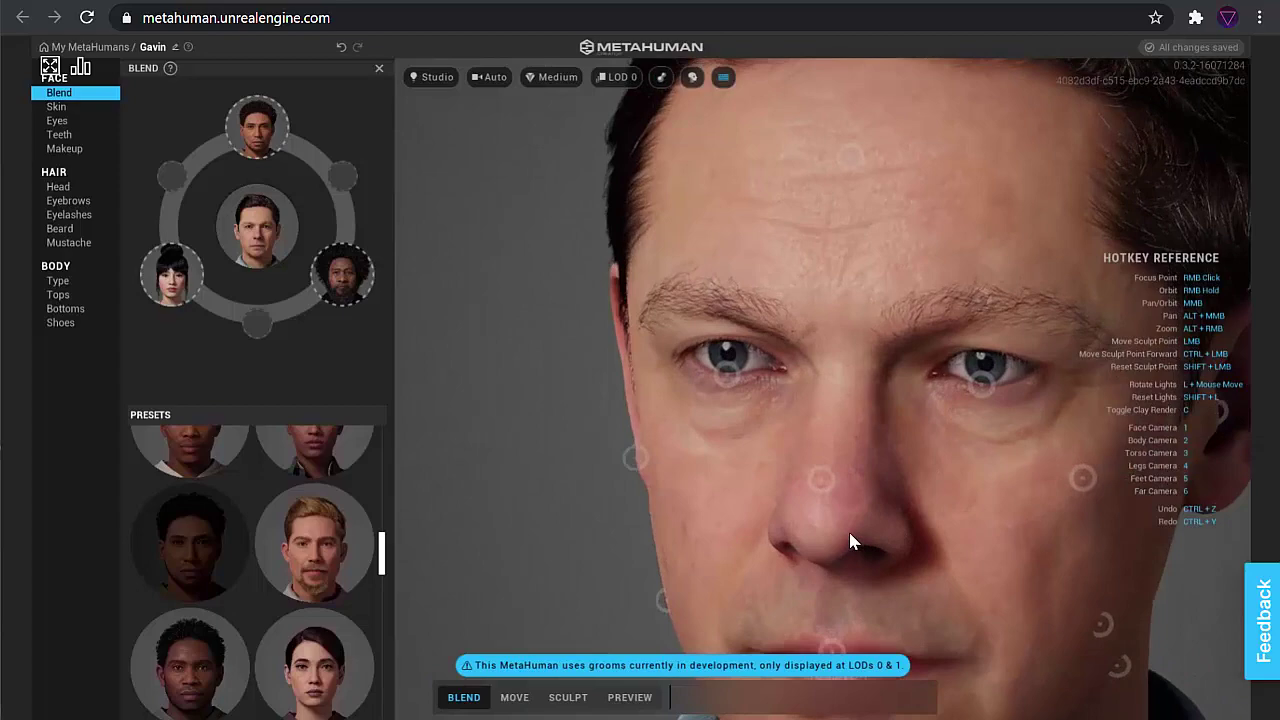
right_click_drag(850, 541, 521, 414)
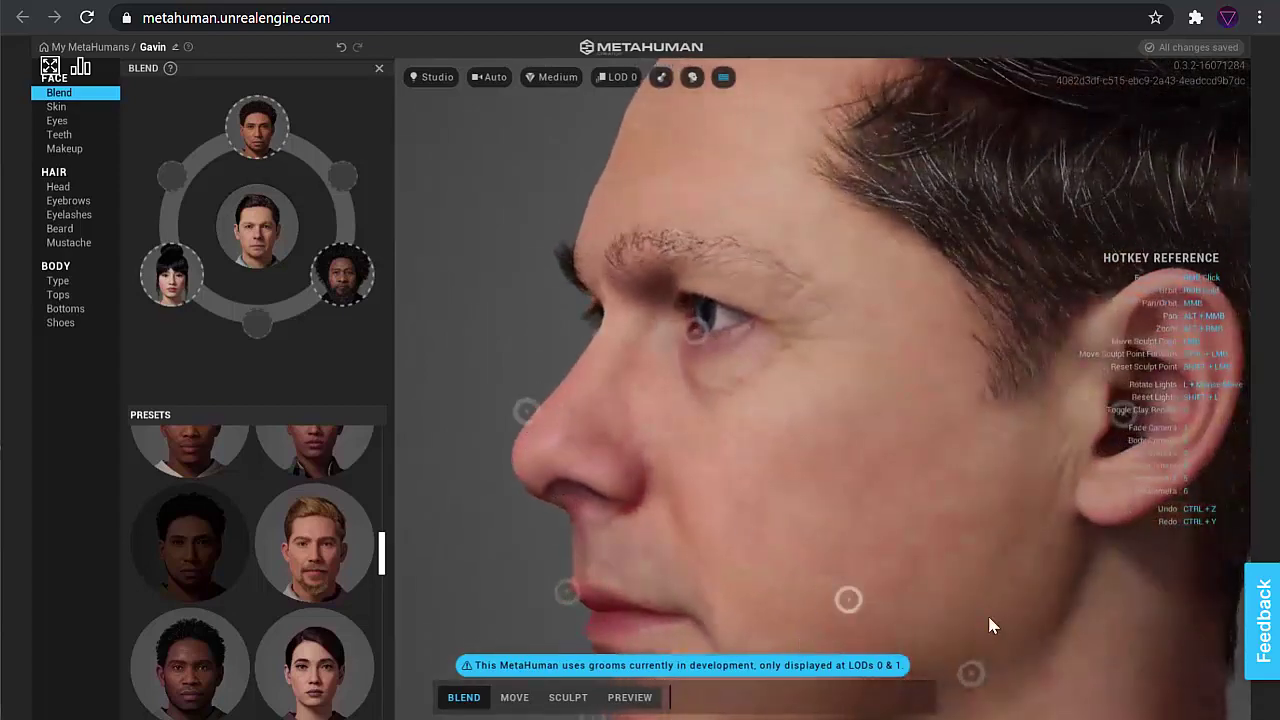
scroll(808, 451, "down", 2)
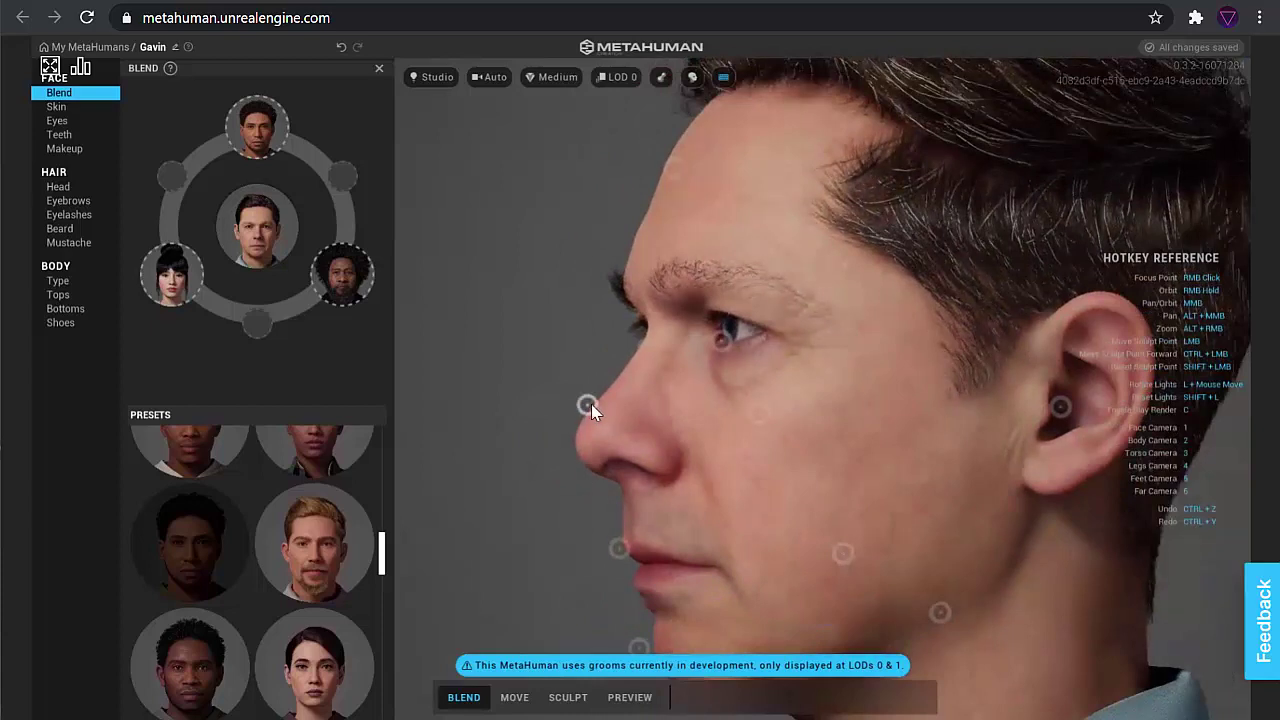
mouse_move(587, 410)
left_mouse_down()
mouse_move(540, 415)
mouse_move(488, 455)
mouse_move(490, 485)
mouse_move(663, 540)
mouse_move(720, 491)
mouse_move(712, 500)
left_mouse_up()
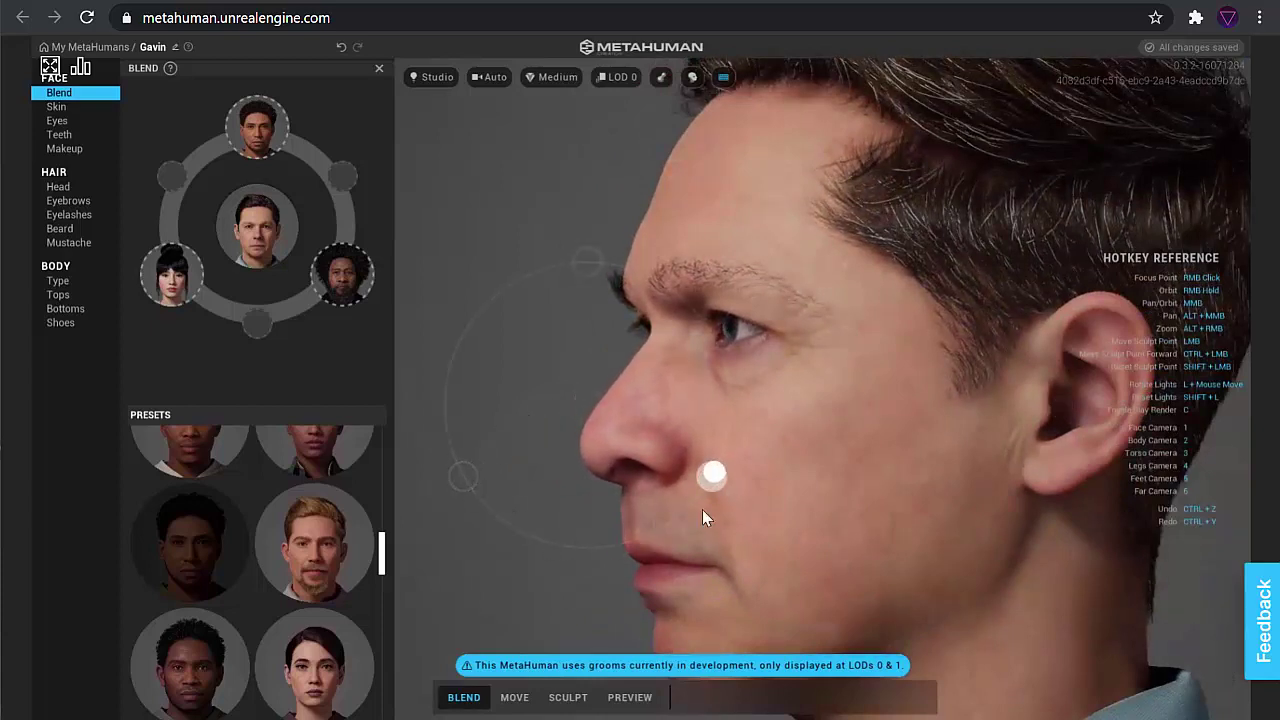
mouse_move(558, 553)
left_mouse_down()
mouse_move(492, 510)
mouse_move(566, 420)
mouse_move(551, 414)
mouse_move(586, 411)
left_mouse_up()
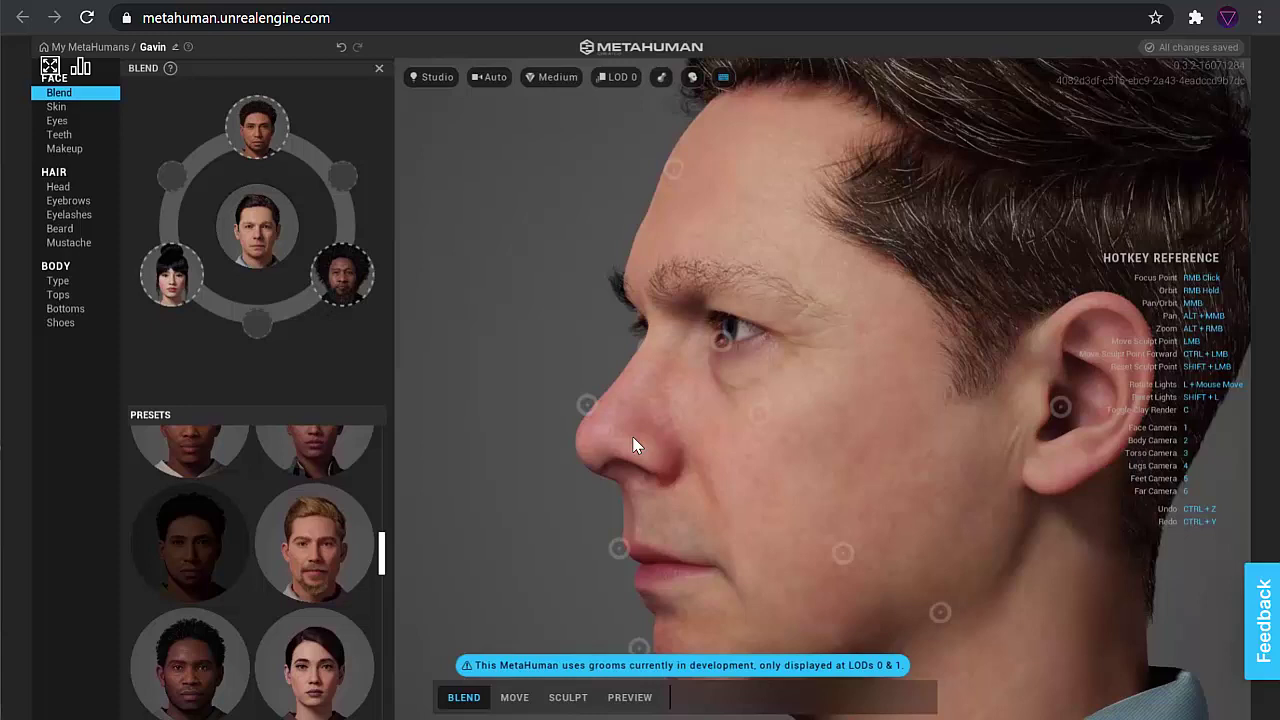
mouse_move(586, 404)
left_mouse_down()
mouse_move(466, 483)
mouse_move(451, 466)
left_mouse_up()
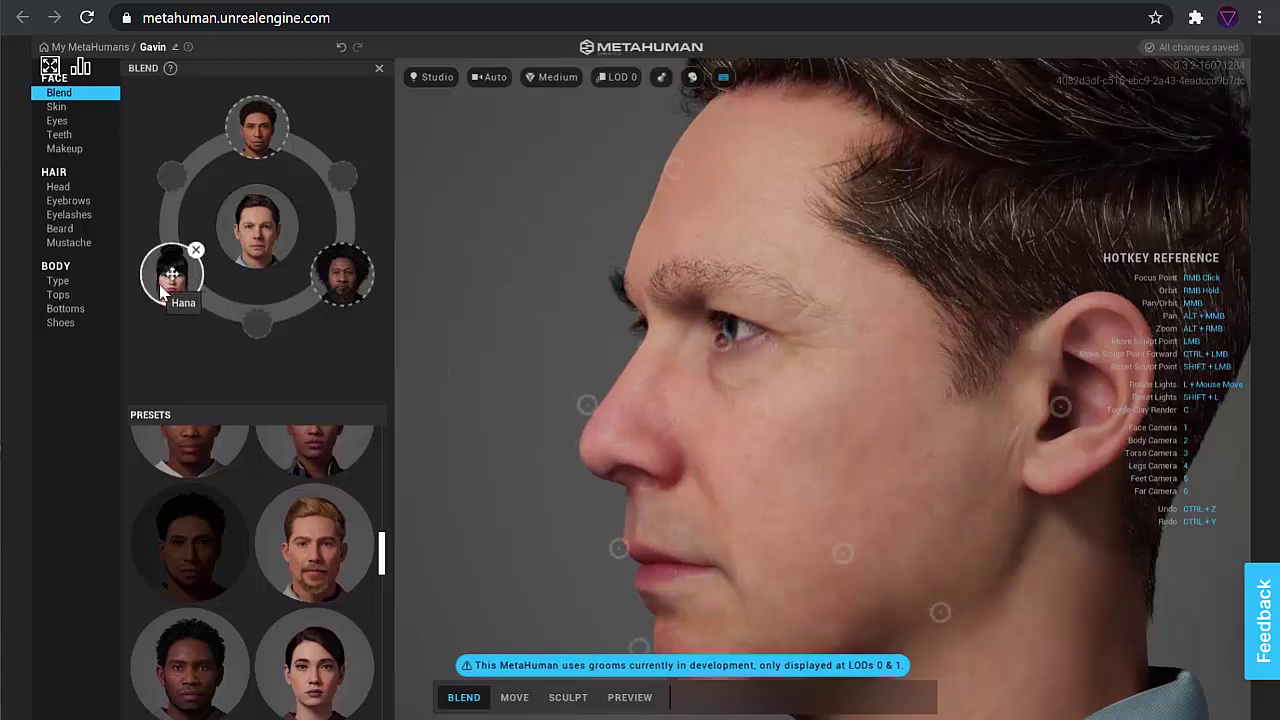
mouse_move(587, 407)
left_mouse_down()
mouse_move(577, 386)
mouse_move(466, 371)
mouse_move(586, 260)
mouse_move(614, 264)
left_mouse_up()
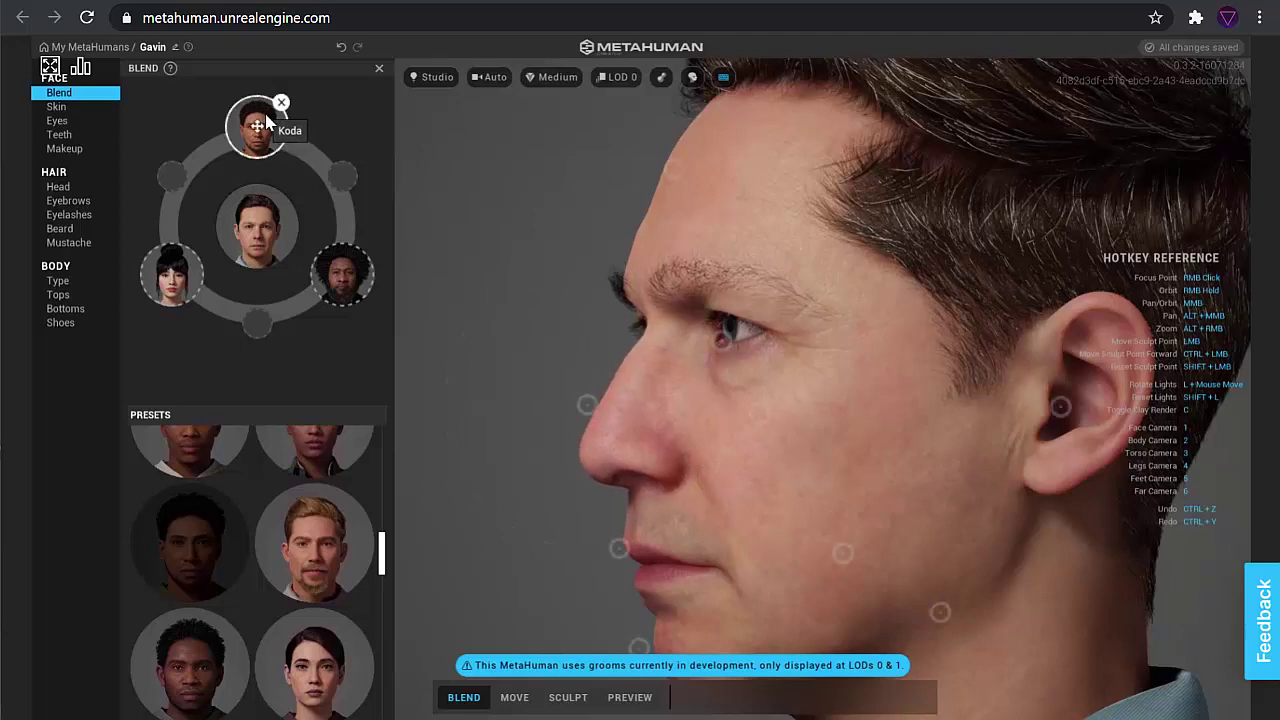
mouse_move(601, 405)
left_mouse_down()
mouse_move(717, 446)
mouse_move(663, 443)
mouse_move(557, 470)
mouse_move(571, 431)
mouse_move(651, 394)
mouse_move(717, 412)
left_mouse_up()
right_click_drag(751, 437, 830, 418)
mouse_move(354, 277)
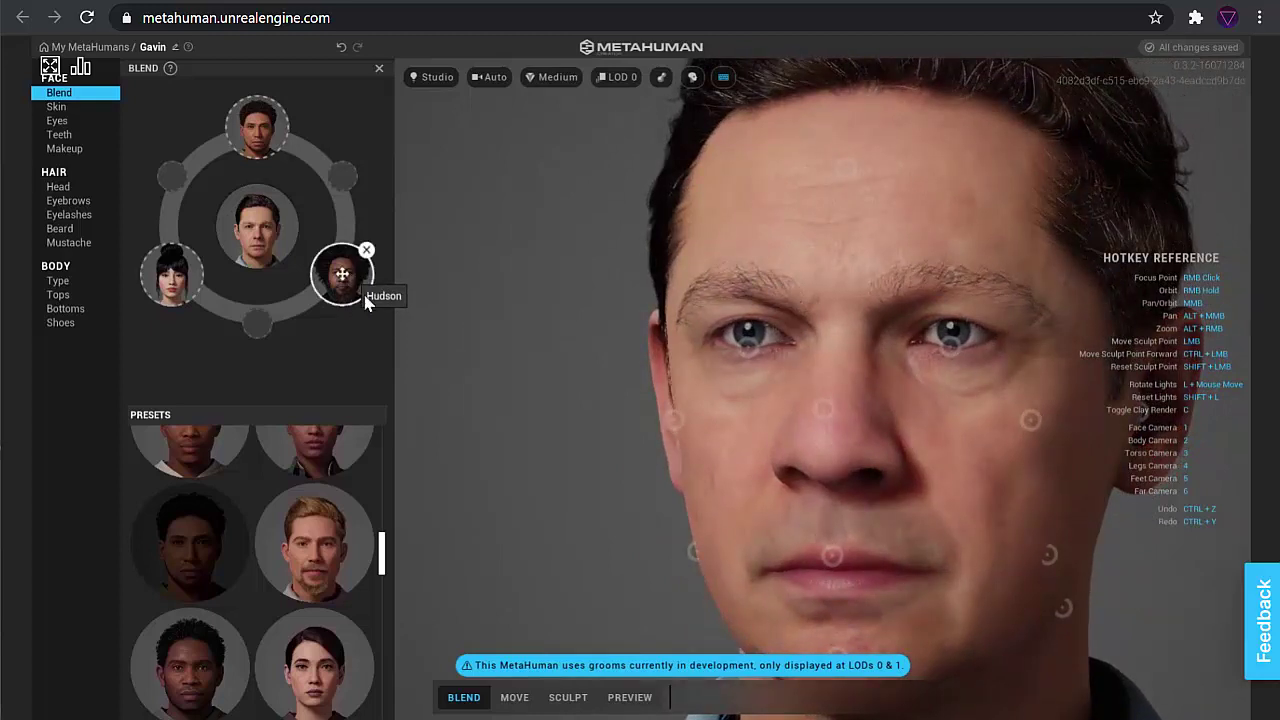
- Blend the lower cheek and right temple areas toward the loaded presets
scroll(608, 452, "up", 1)
middle_click_drag(608, 452, 583, 353)
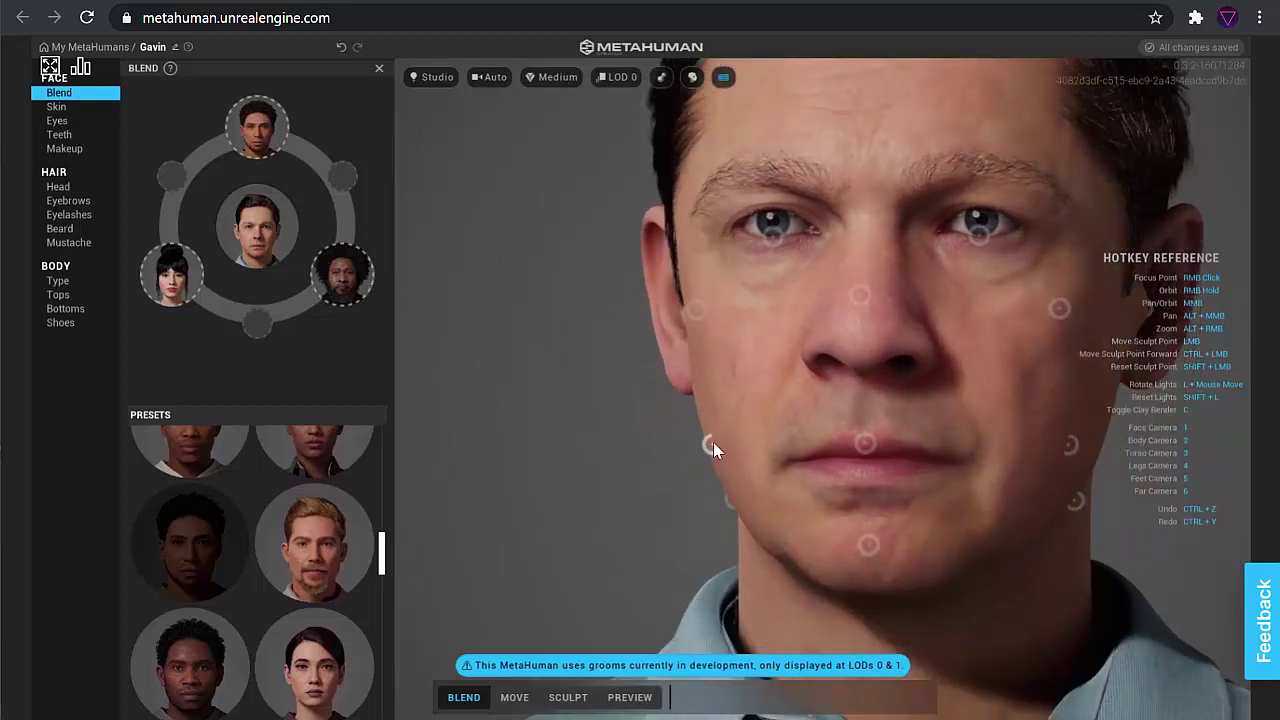
left_click_drag(713, 442, 831, 524)
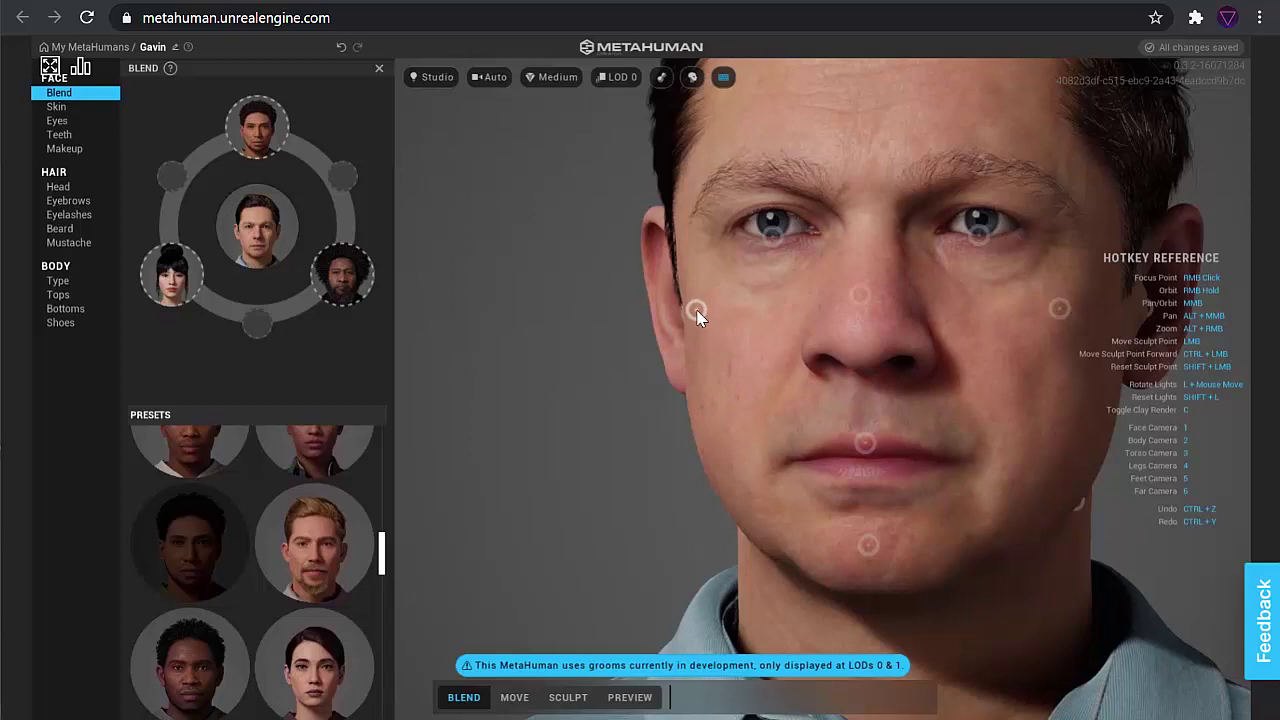
mouse_move(698, 316)
left_mouse_down()
mouse_move(812, 387)
mouse_move(808, 405)
left_mouse_up()
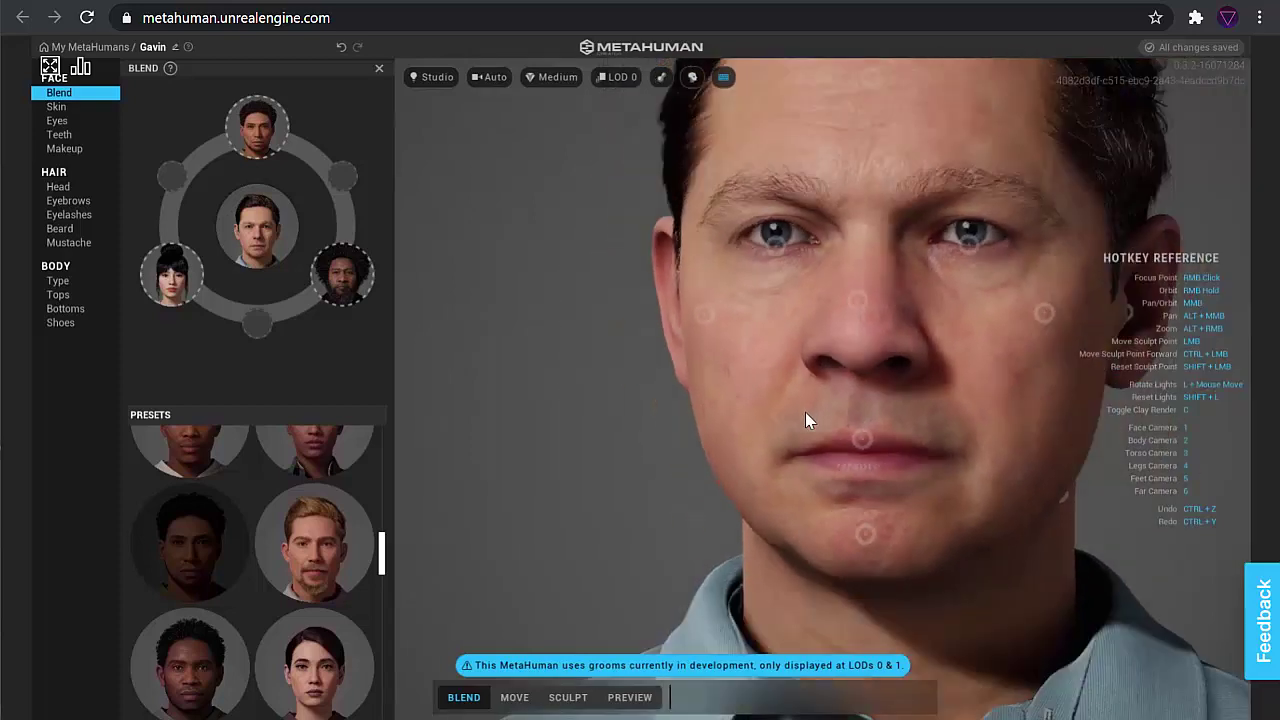
scroll(805, 412, "down", 2)
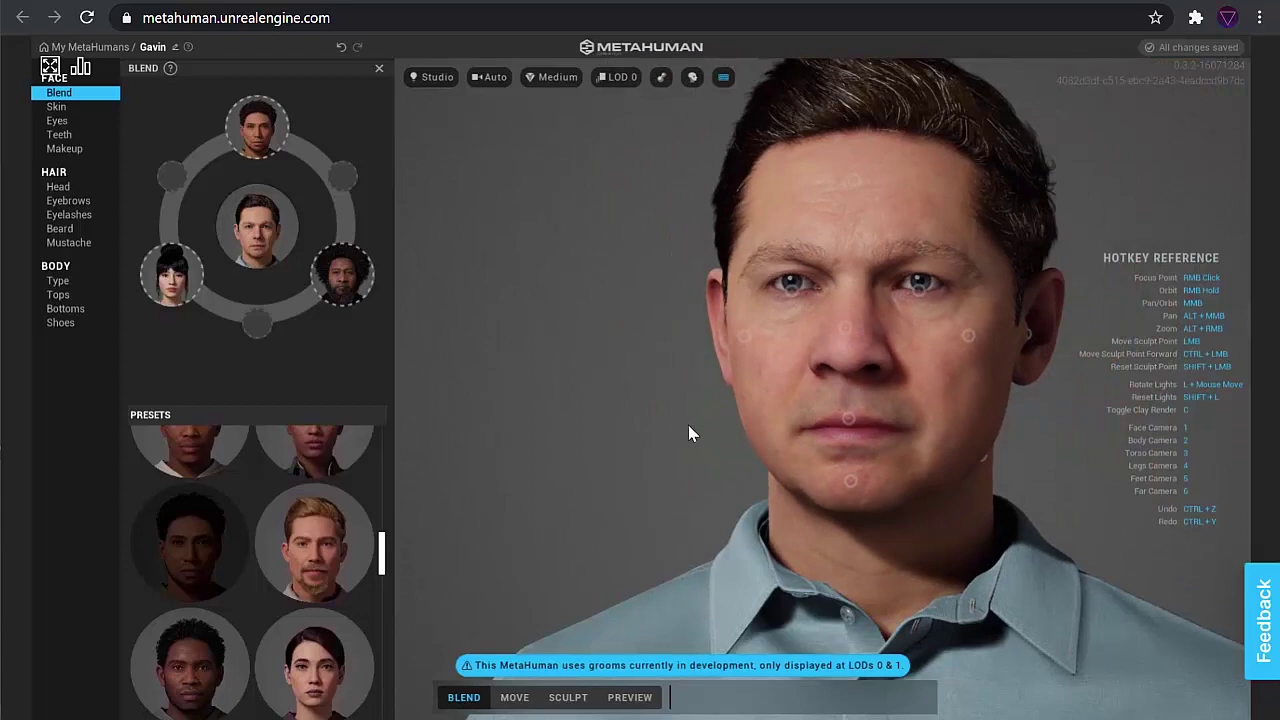
right_click_drag(688, 425, 640, 330)
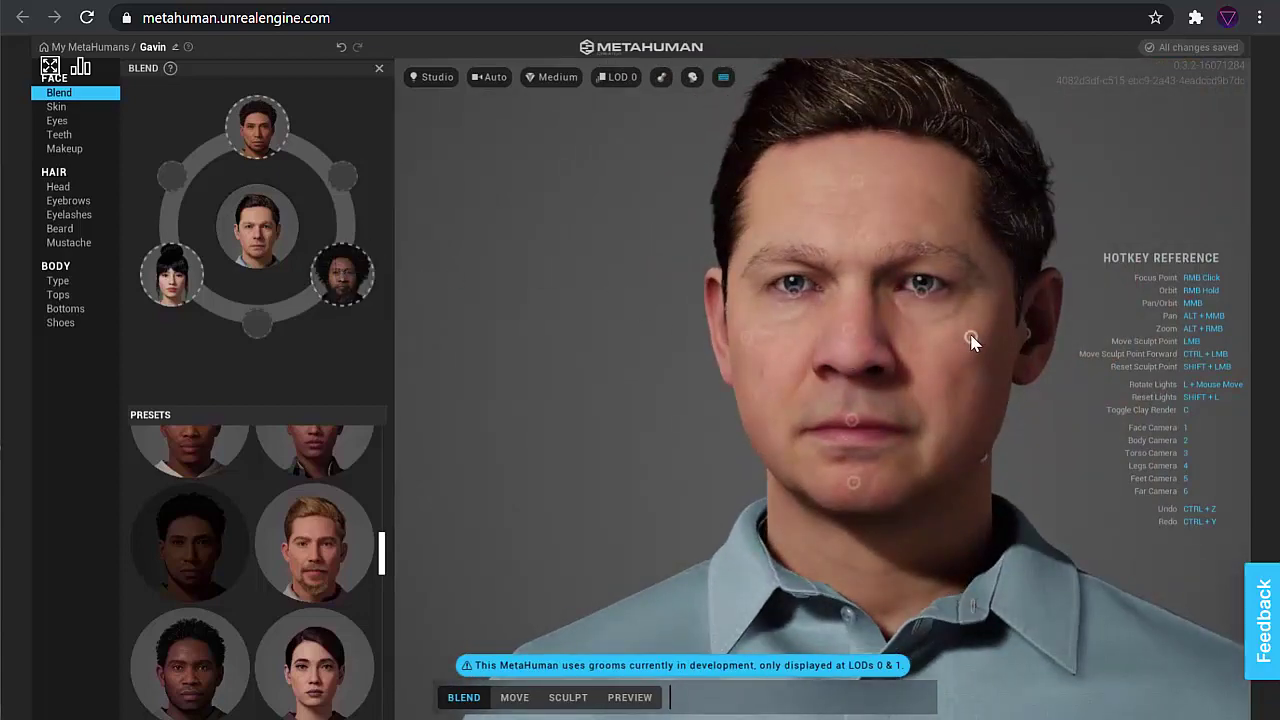
mouse_move(972, 341)
left_mouse_down()
mouse_move(898, 342)
mouse_move(866, 166)
left_mouse_up()
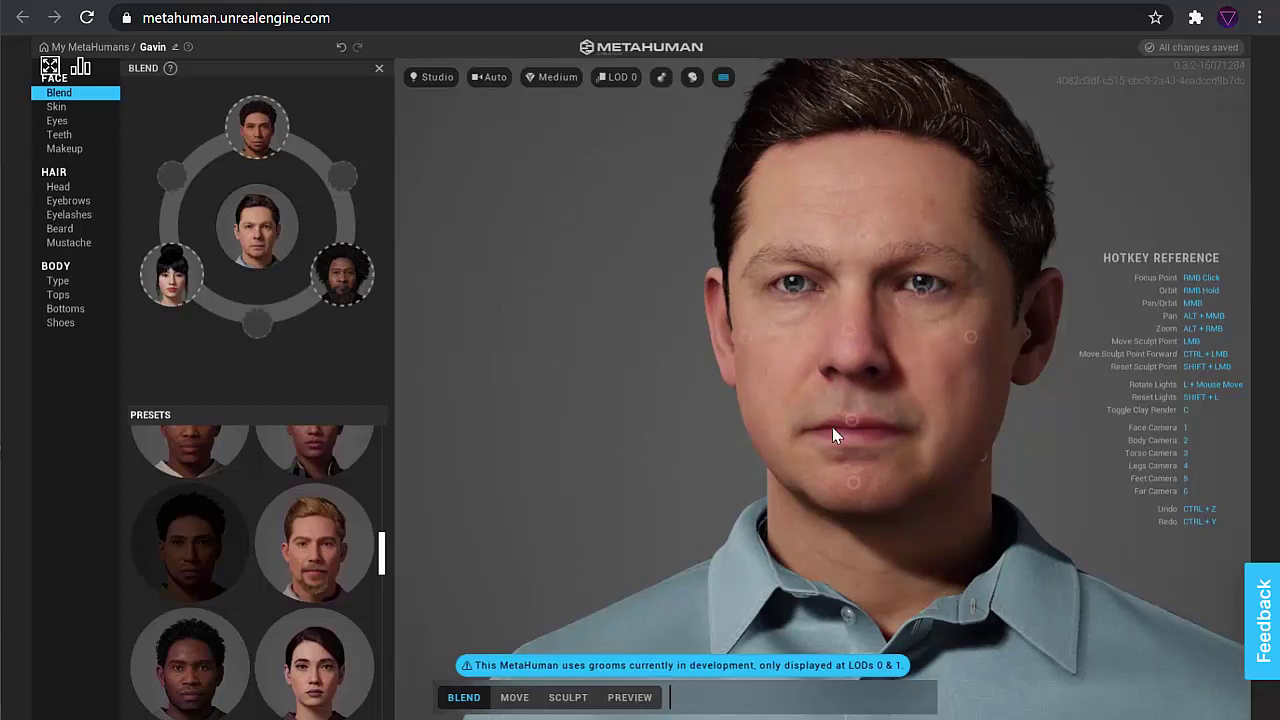
- Reshape the lips using the mouth centre and mouth corner sculpt points
mouse_move(849, 418)
left_mouse_down()
mouse_move(830, 277)
mouse_move(860, 341)
left_mouse_up()
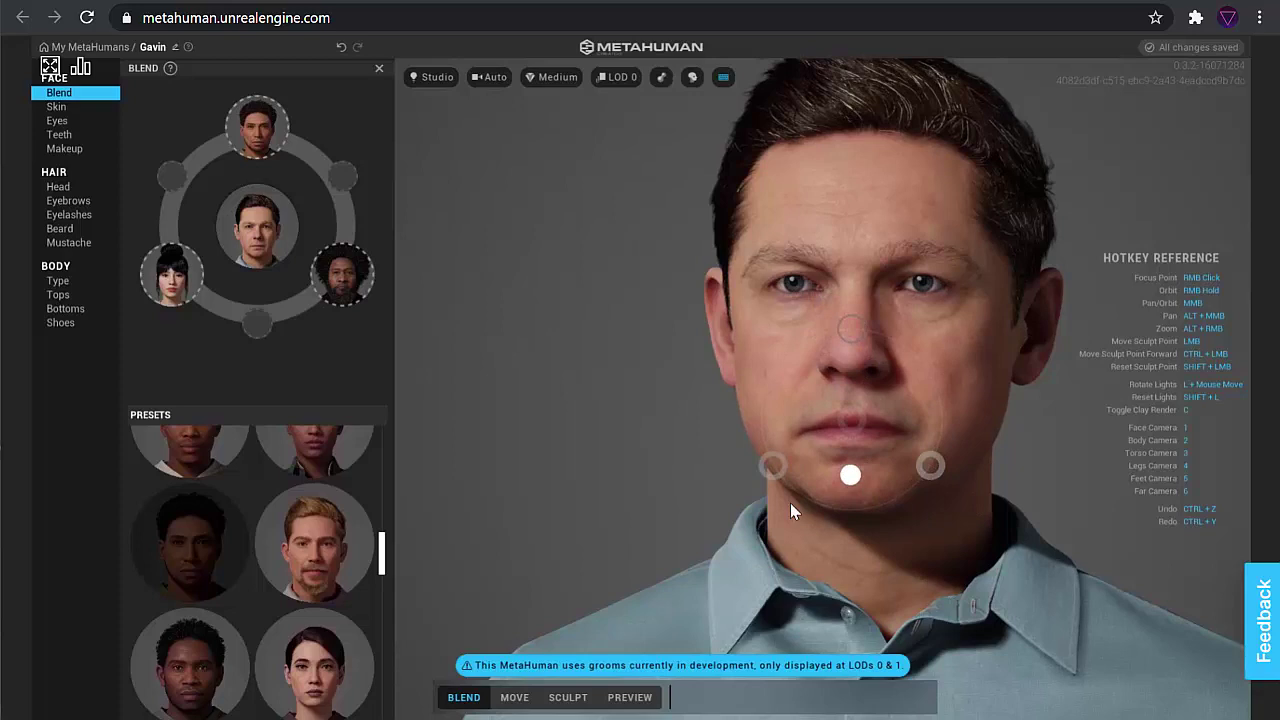
mouse_move(878, 436)
left_mouse_down()
mouse_move(914, 486)
mouse_move(880, 441)
mouse_move(871, 371)
mouse_move(889, 374)
left_mouse_up()
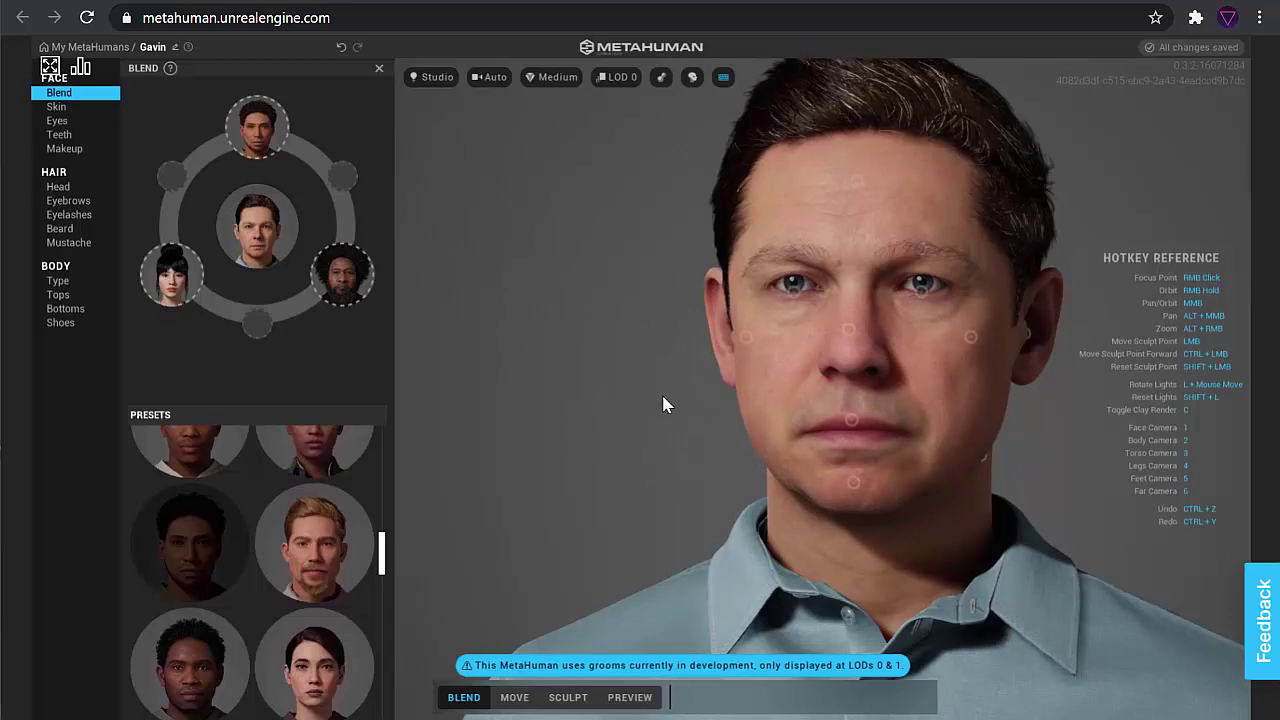
right_click_drag(663, 400, 587, 427)
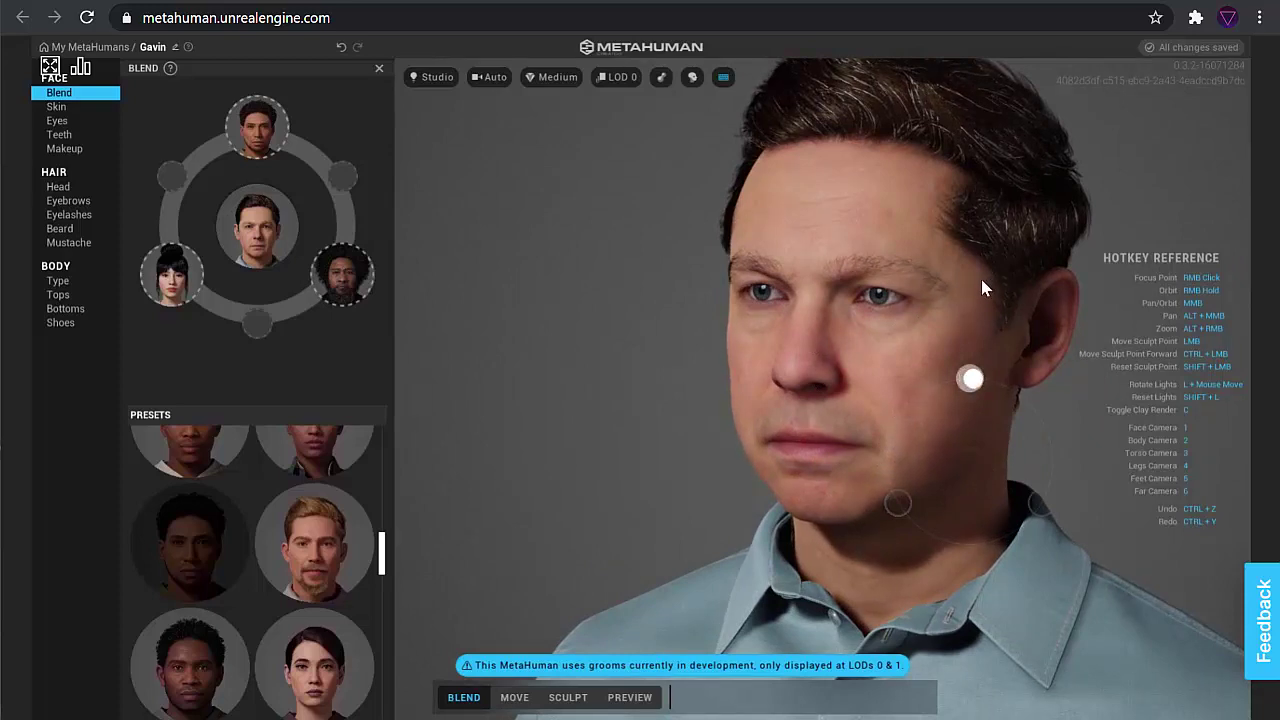
- Open Face > Skin and switch the viewport to Preview mode without sculpt points
left_click(57, 107)
left_click(305, 143)
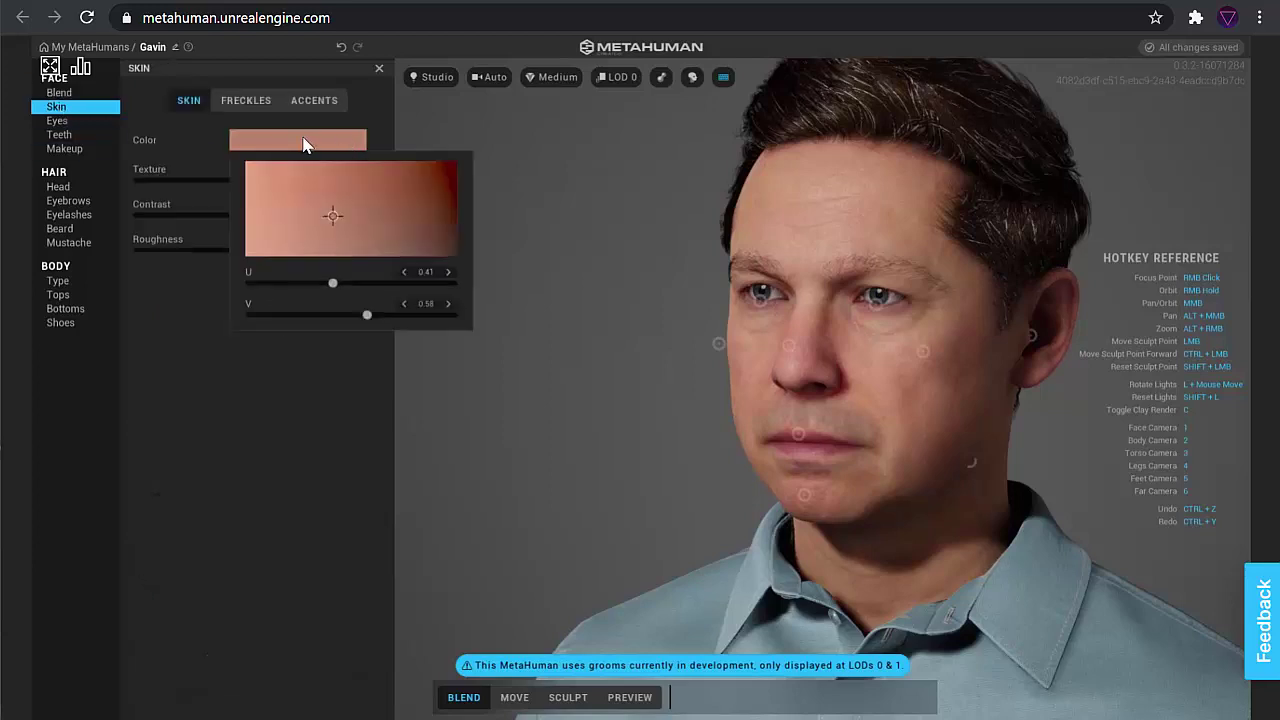
left_click(255, 385)
scroll(867, 390, "up", 3)
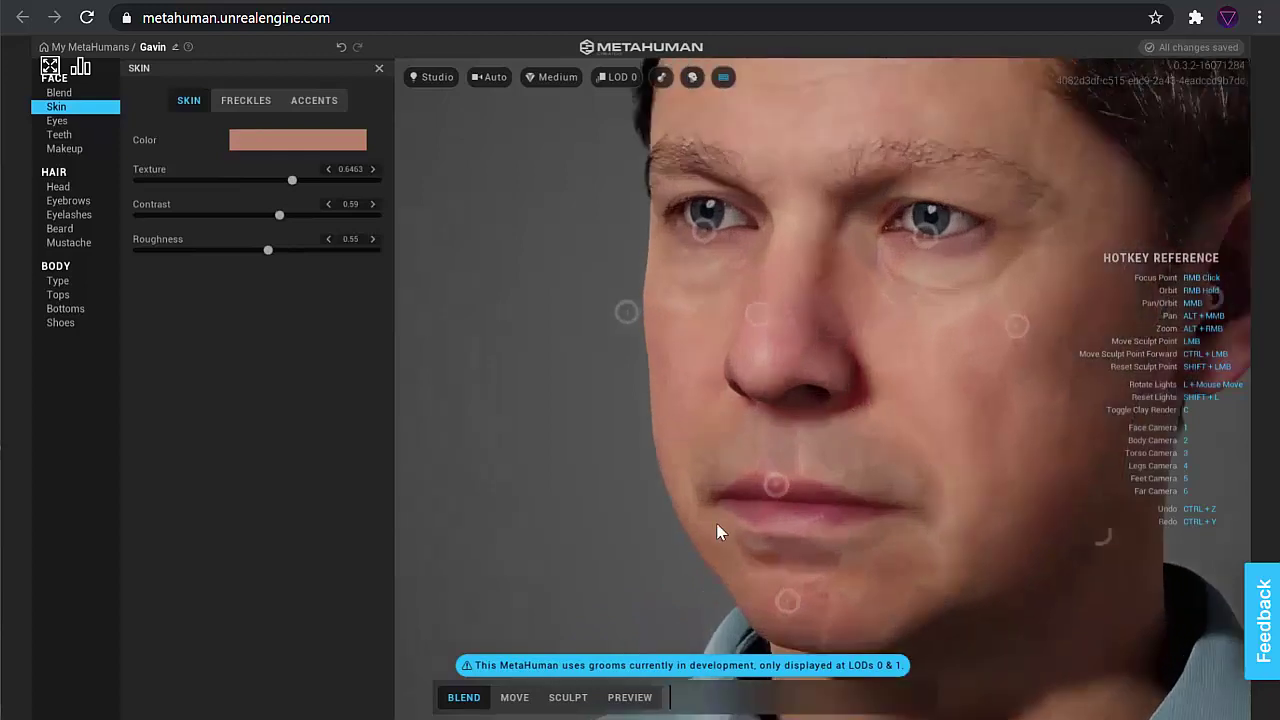
left_click(632, 699)
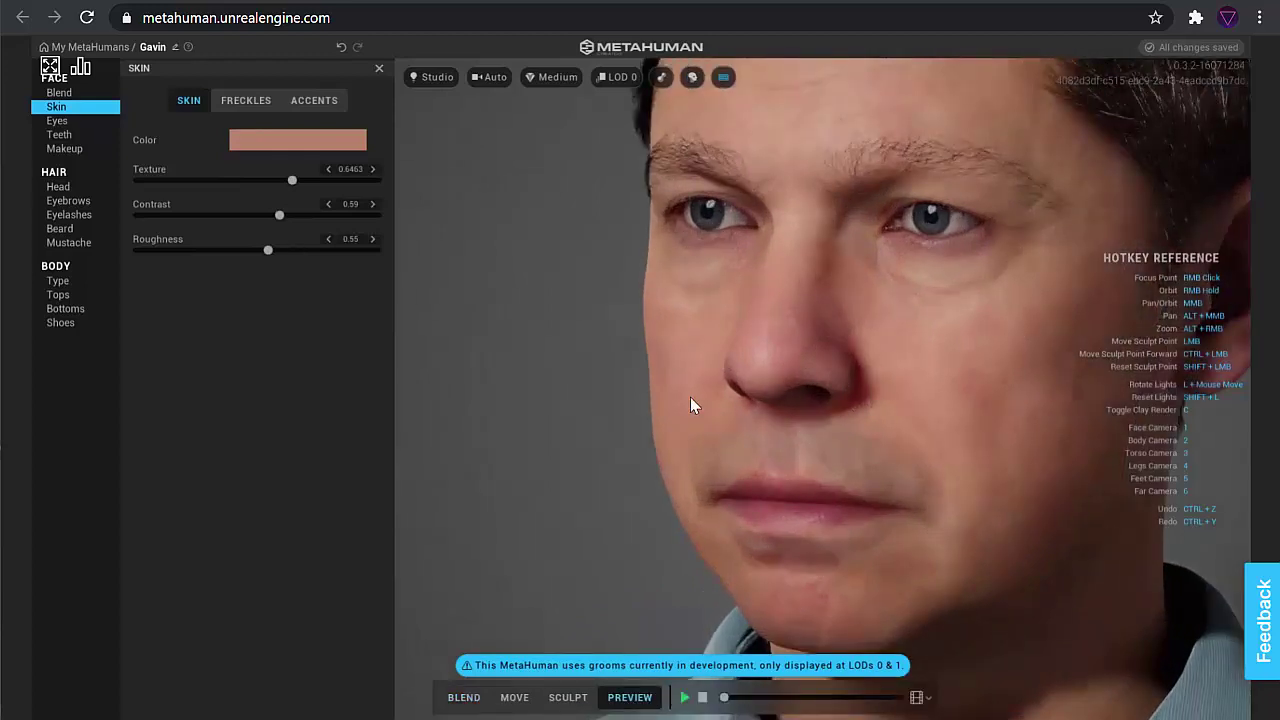
right_click_drag(690, 405, 836, 388)
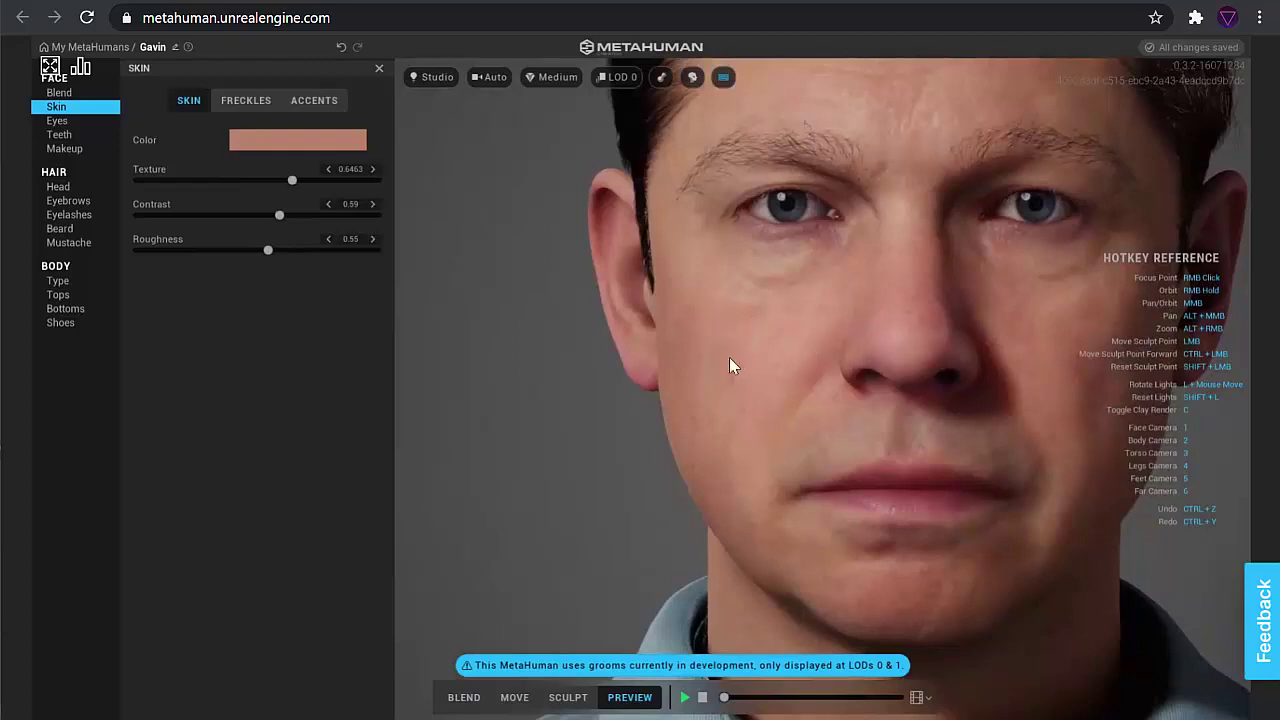
- Apply the finest freckle pattern with density 0.64, strength 0.23 and saturation 0.52
left_click(251, 110)
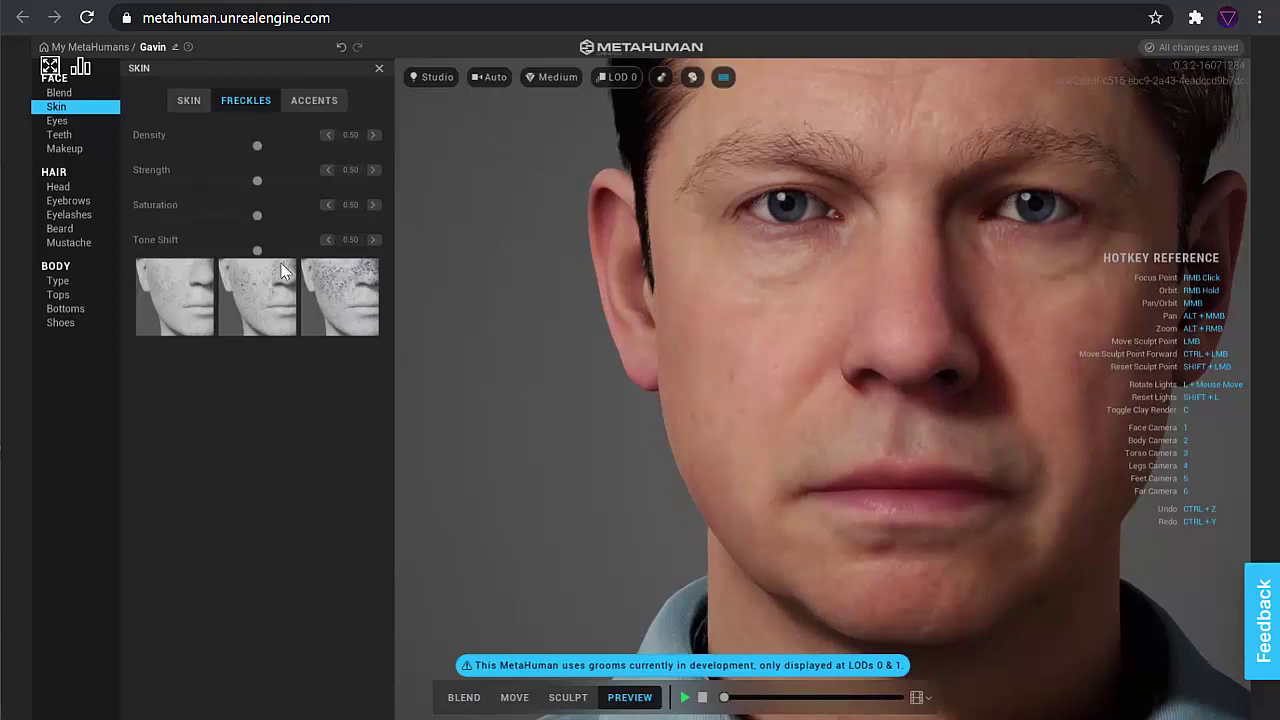
left_click(323, 299)
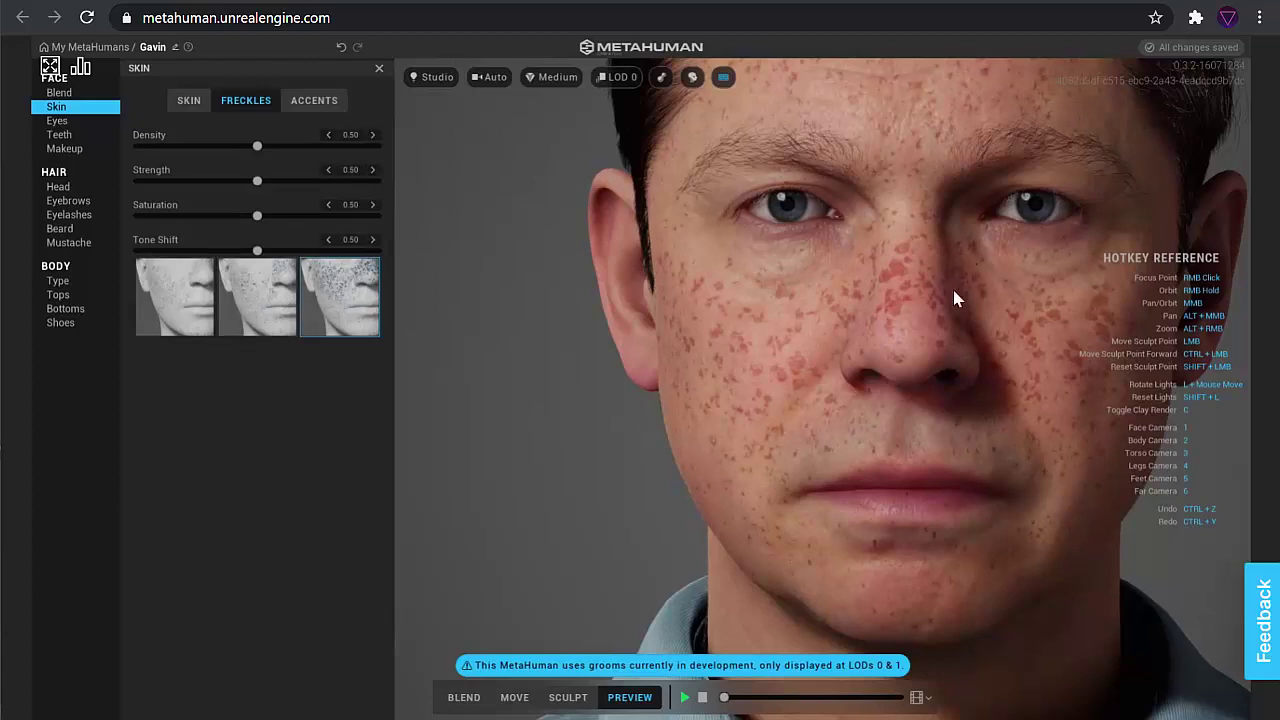
left_click(274, 292)
left_click(145, 288)
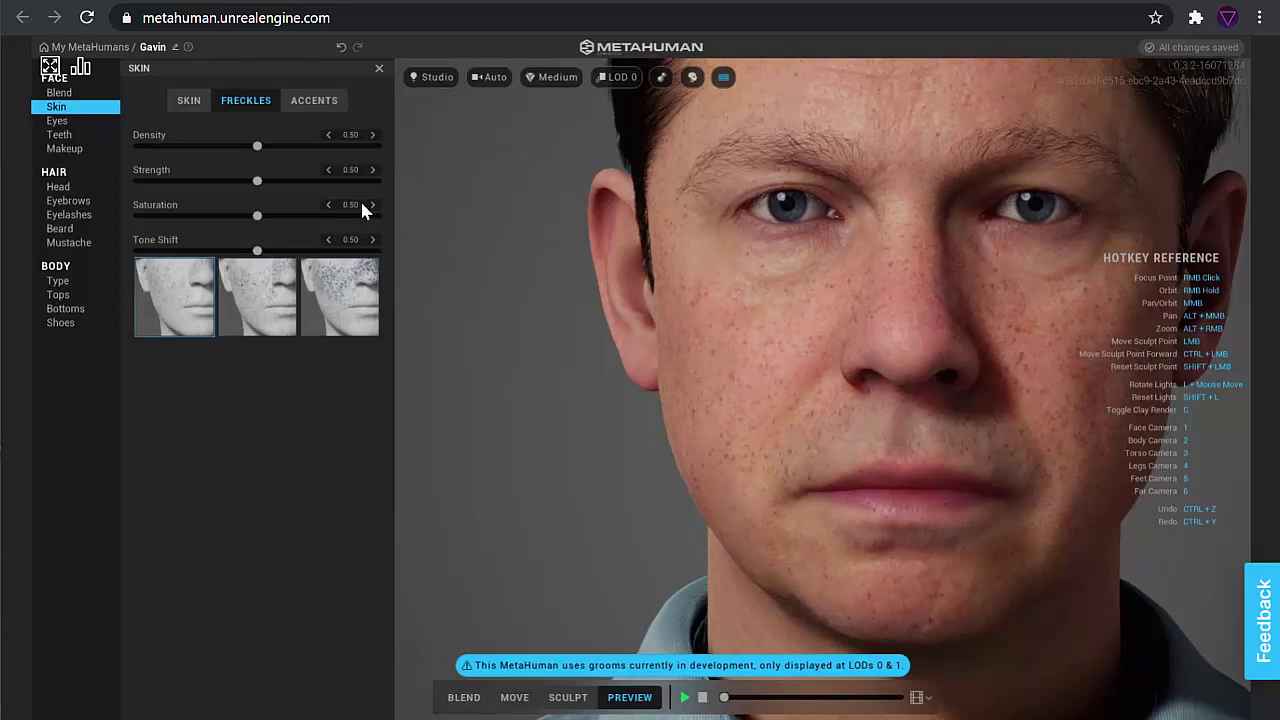
left_click_drag(258, 150, 290, 149)
left_click_drag(257, 216, 228, 216)
left_click_drag(257, 182, 194, 180)
left_click(260, 218)
left_click(314, 101)
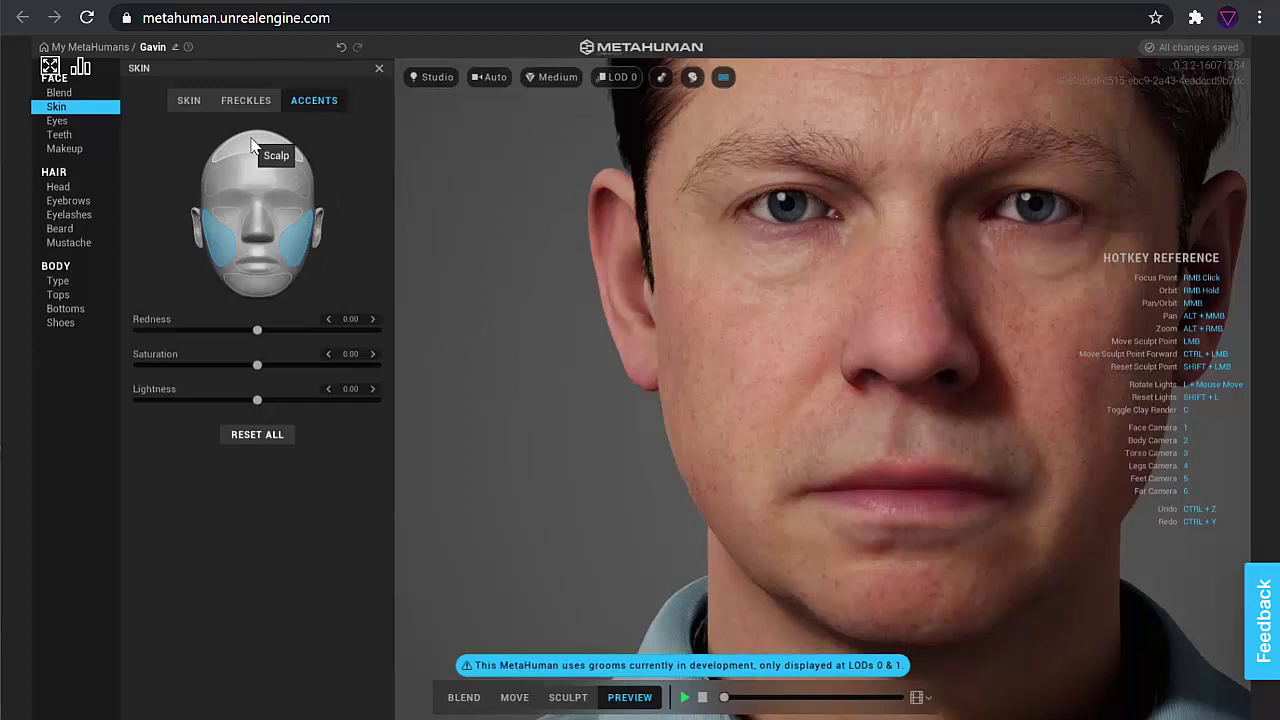
- Add slight redness to the Under eye accent and set its lightness to -0.32
left_click(229, 221)
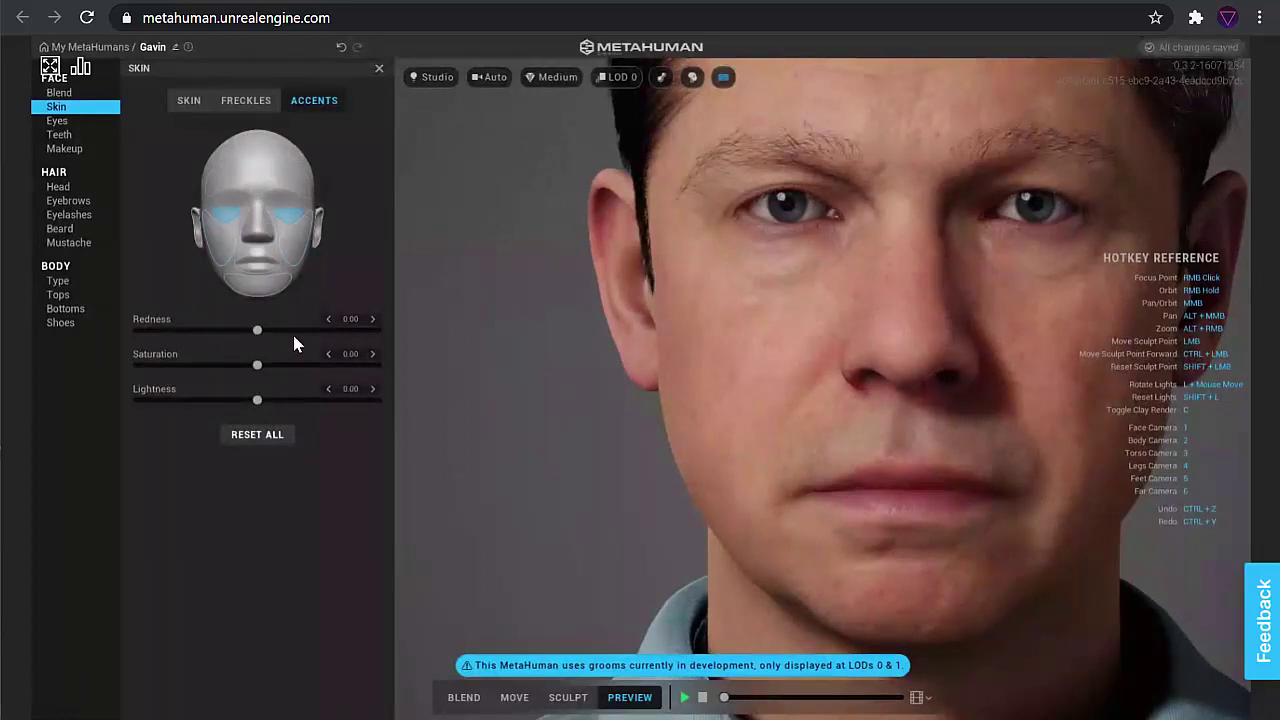
left_click_drag(257, 332, 292, 345)
left_click_drag(397, 331, 469, 323)
left_click_drag(321, 332, 116, 338)
left_click_drag(141, 338, 153, 340)
left_click_drag(264, 396, 174, 398)
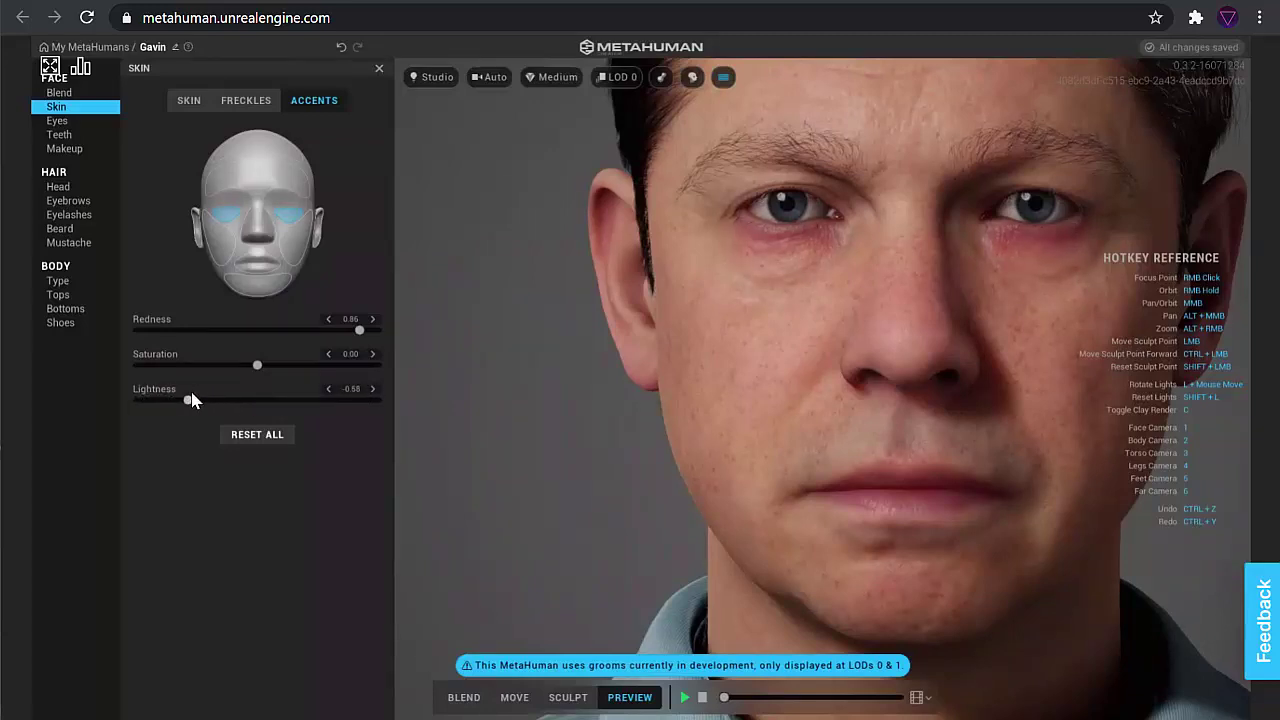
left_click(220, 400)
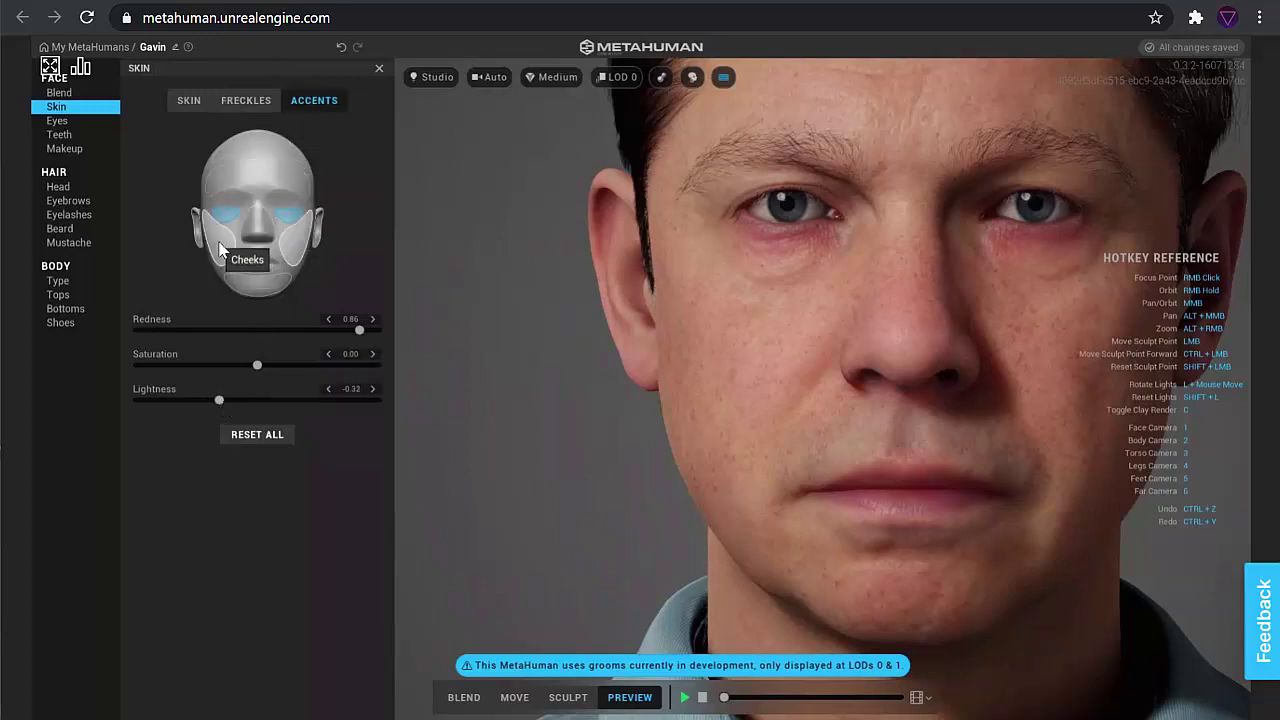
- Set the Cheeks accent to redness 0.71, lightness 0.27, then preview the animation
left_click(288, 240)
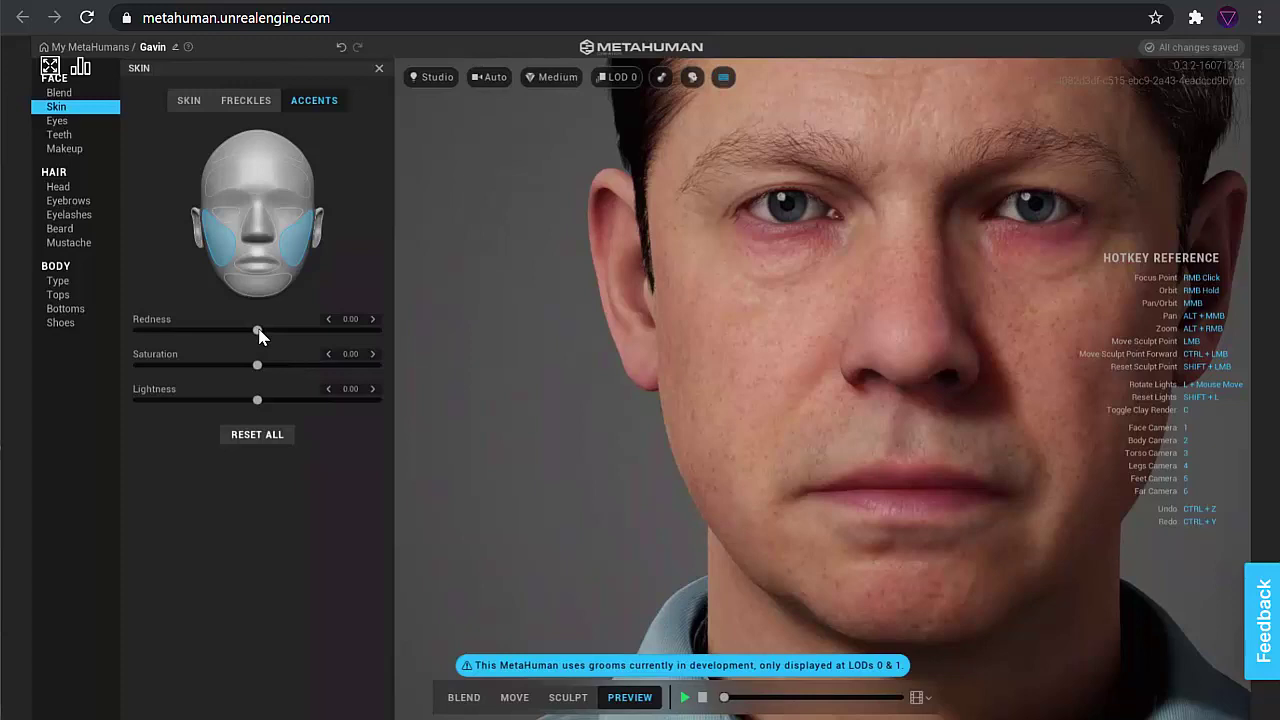
left_click_drag(333, 340, 345, 338)
left_click_drag(258, 401, 291, 402)
key("3")
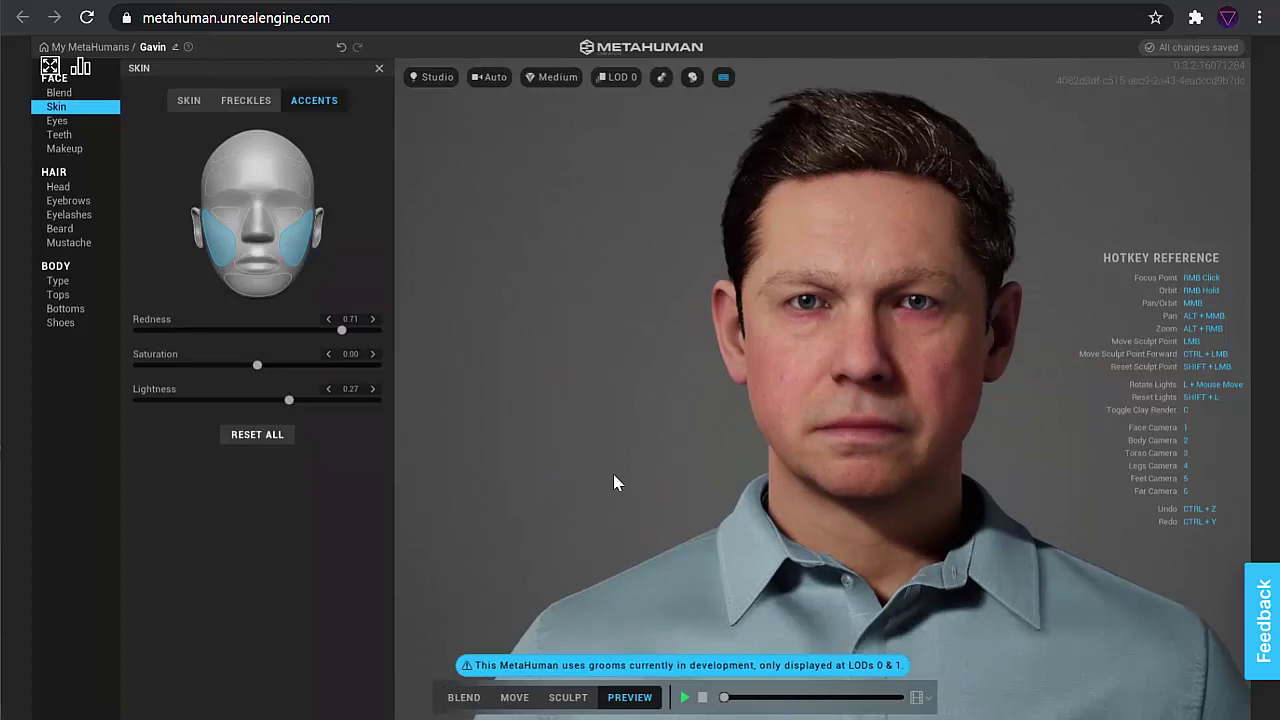
left_click(685, 698)
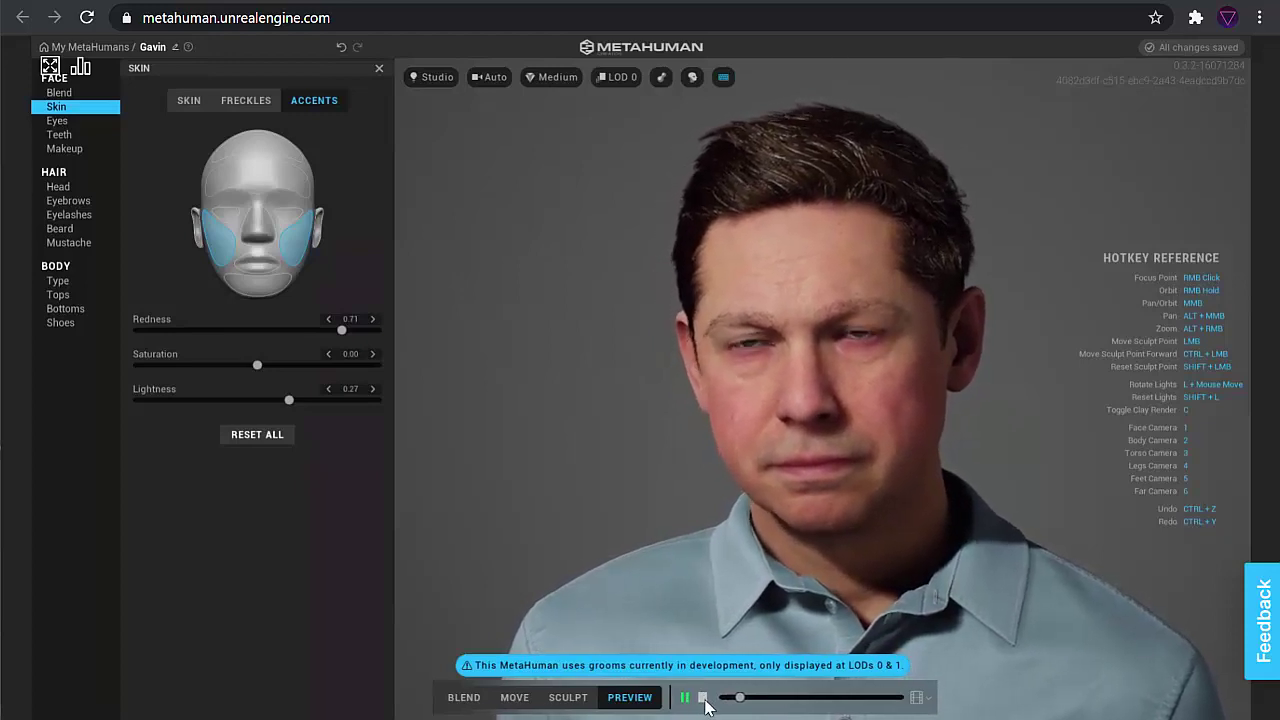
left_click(704, 699)
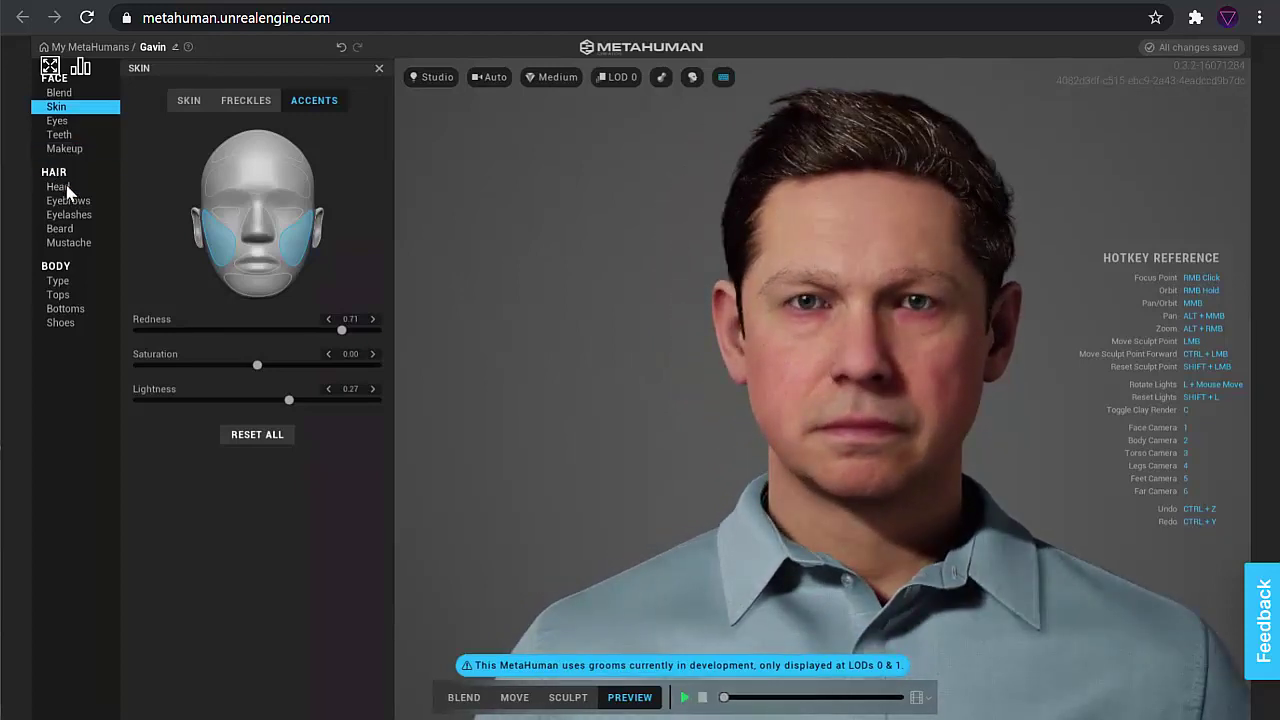
- Set Teeth Variation to 0.11, reviewing the Tooth Length list and Jaw Open slider
left_click(62, 135)
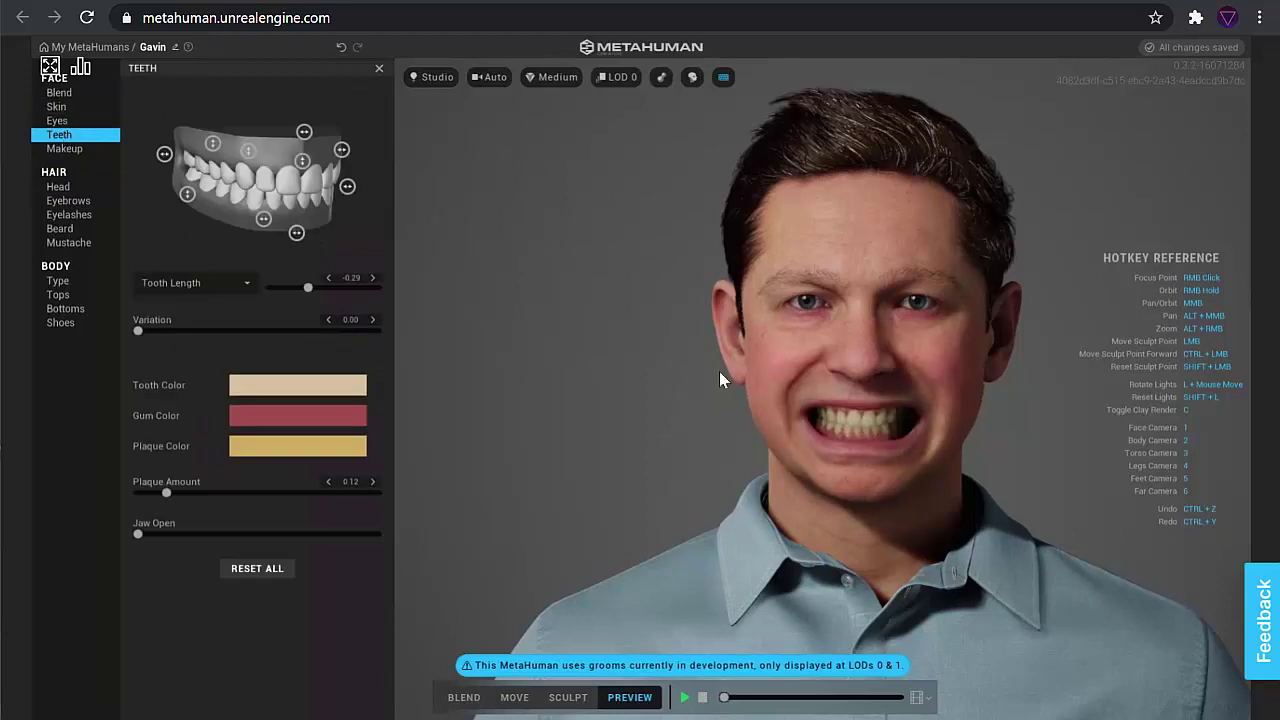
scroll(871, 413, "up", 5)
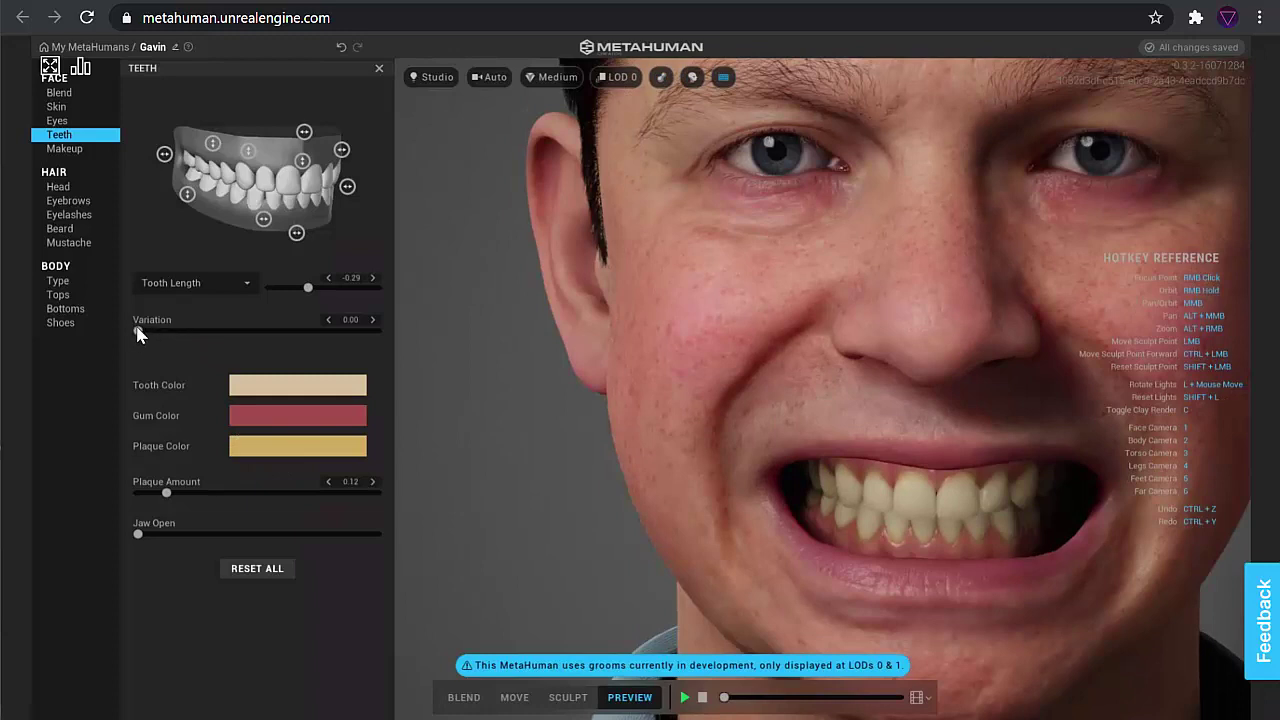
left_click_drag(139, 334, 168, 339)
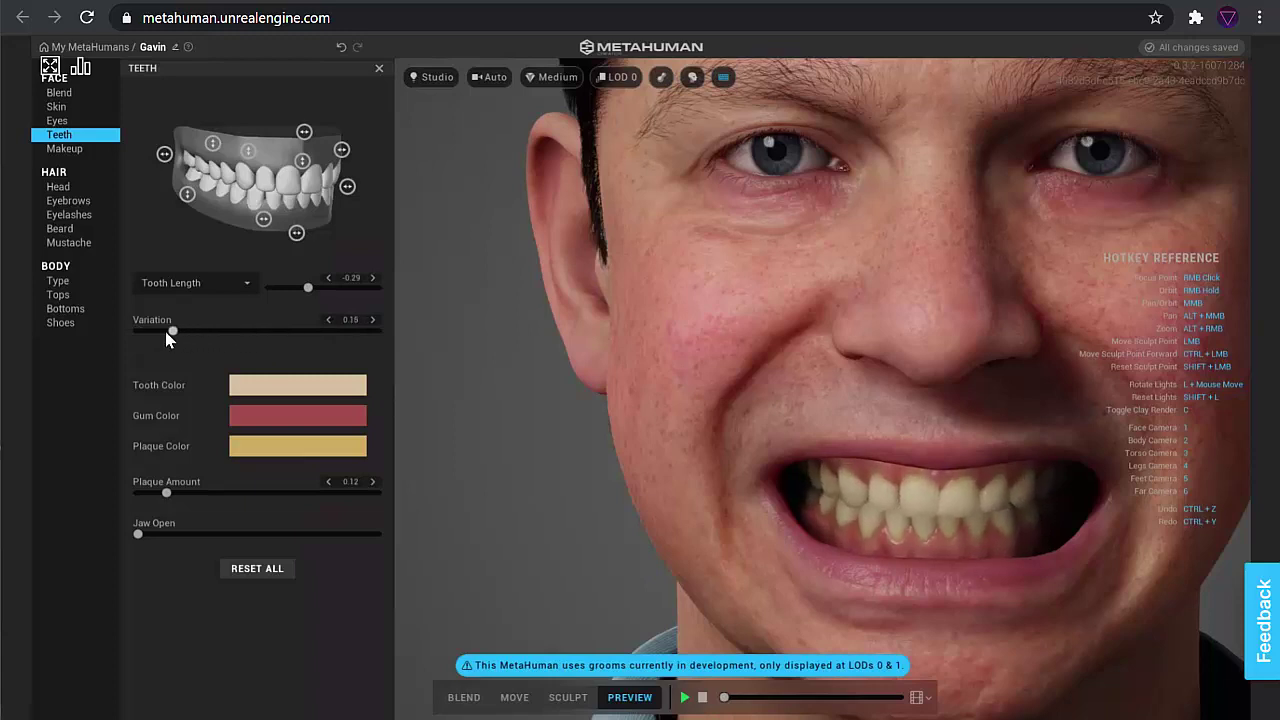
left_click(247, 283)
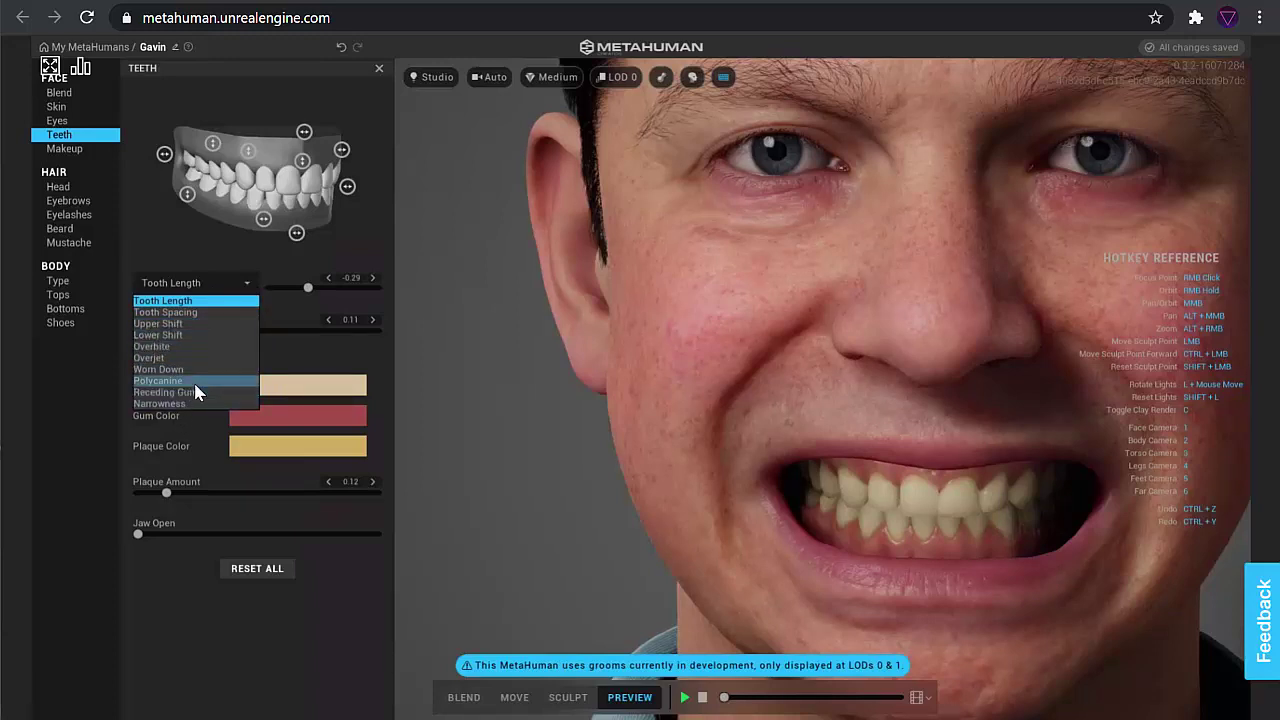
left_click(307, 542)
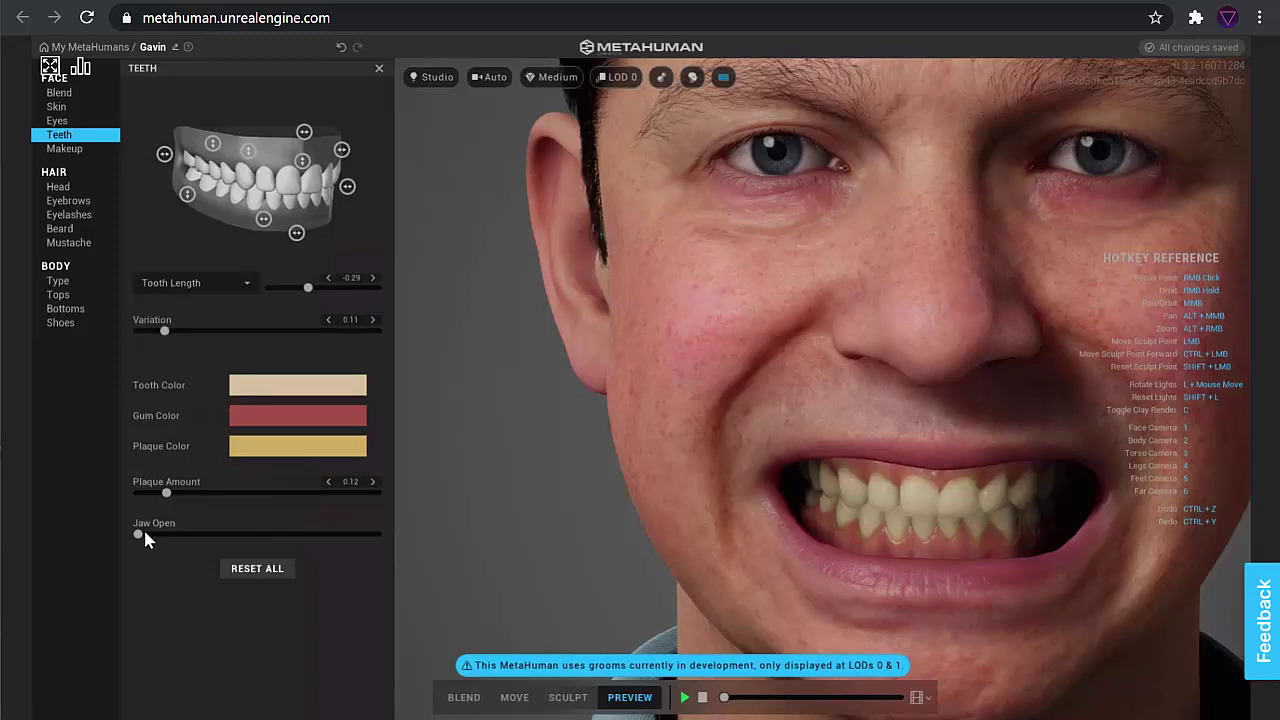
mouse_move(138, 537)
left_mouse_down()
mouse_move(284, 535)
mouse_move(137, 533)
left_mouse_up()
- Apply the Medium Wide Eyebrows preset and zoom back out to head and shoulders
left_click(64, 149)
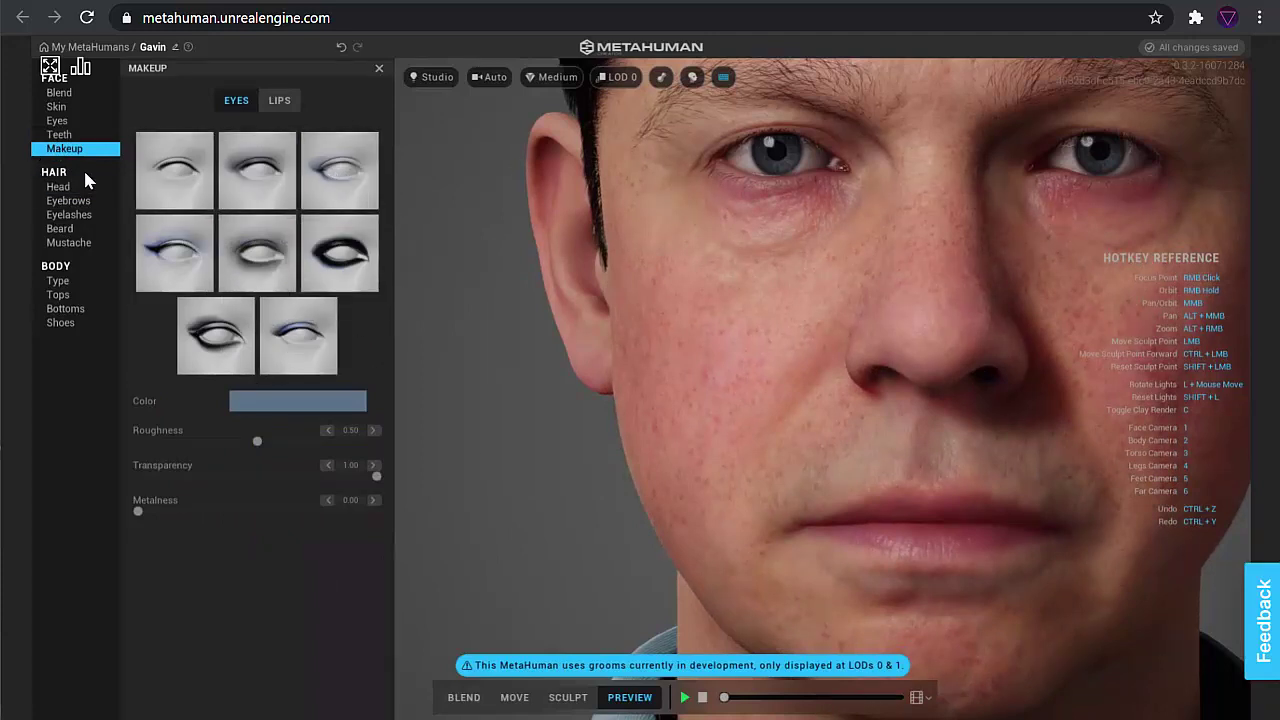
left_click(70, 201)
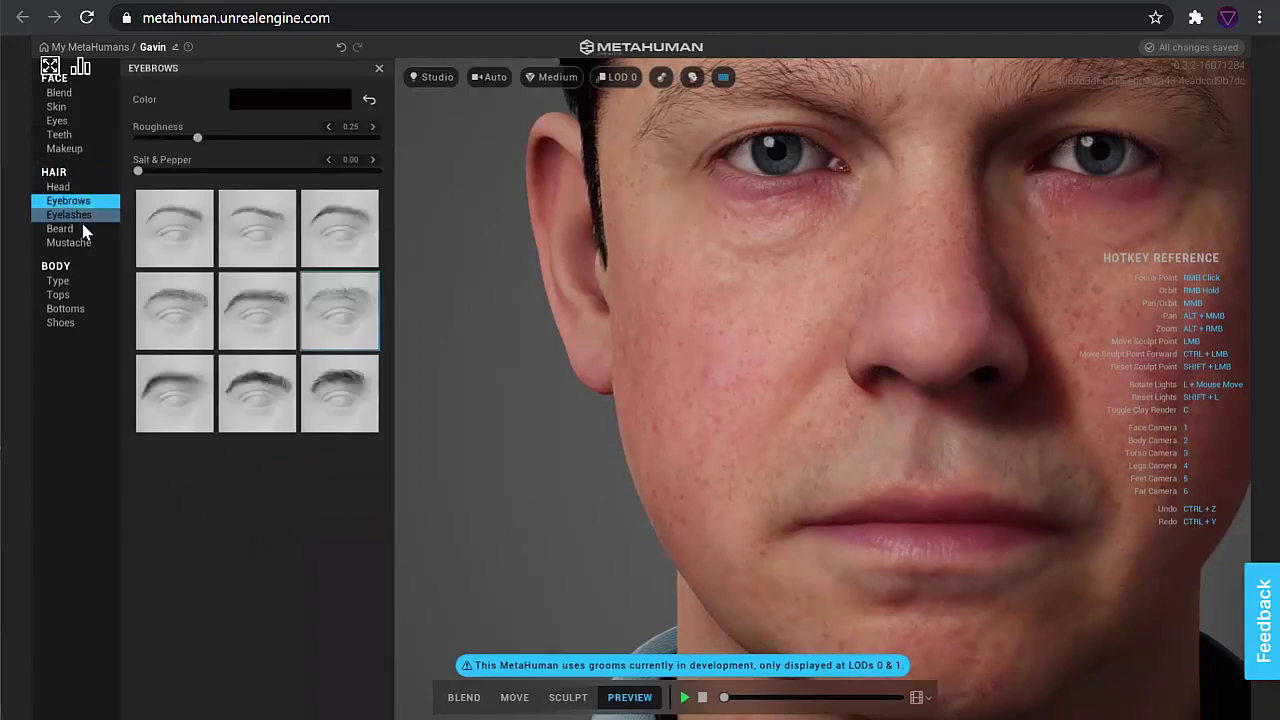
right_click(810, 408)
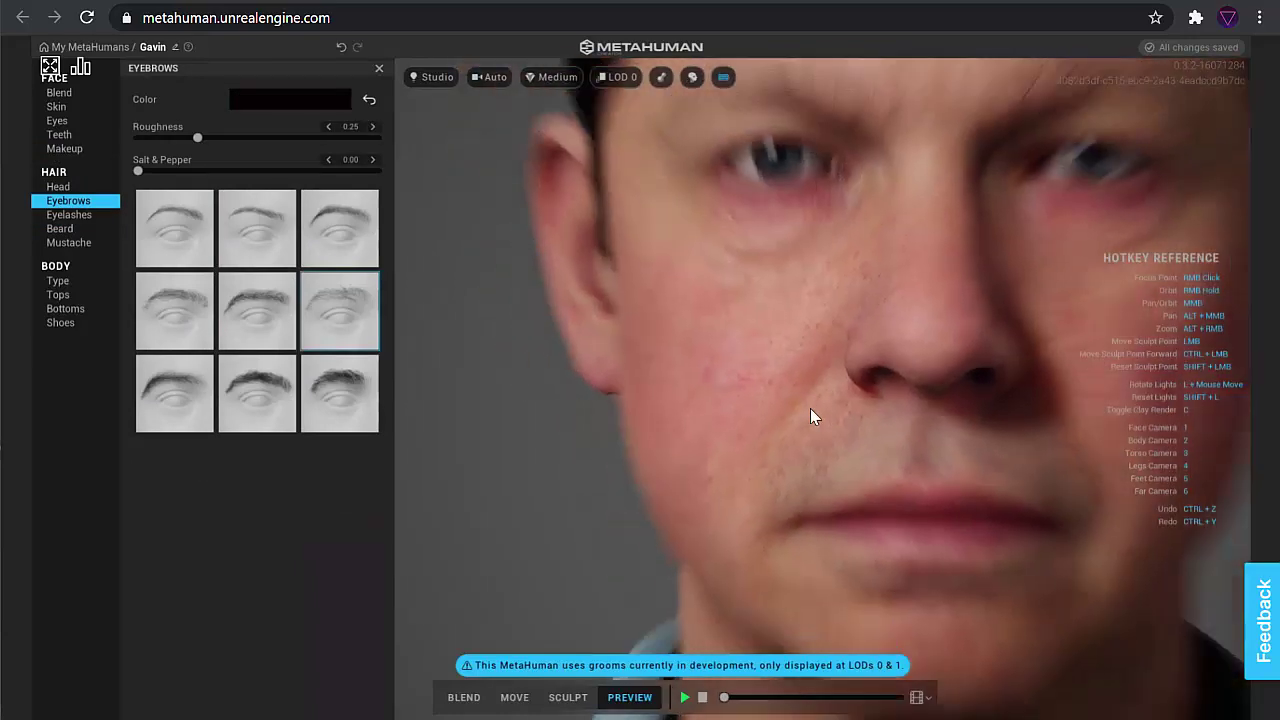
key("1")
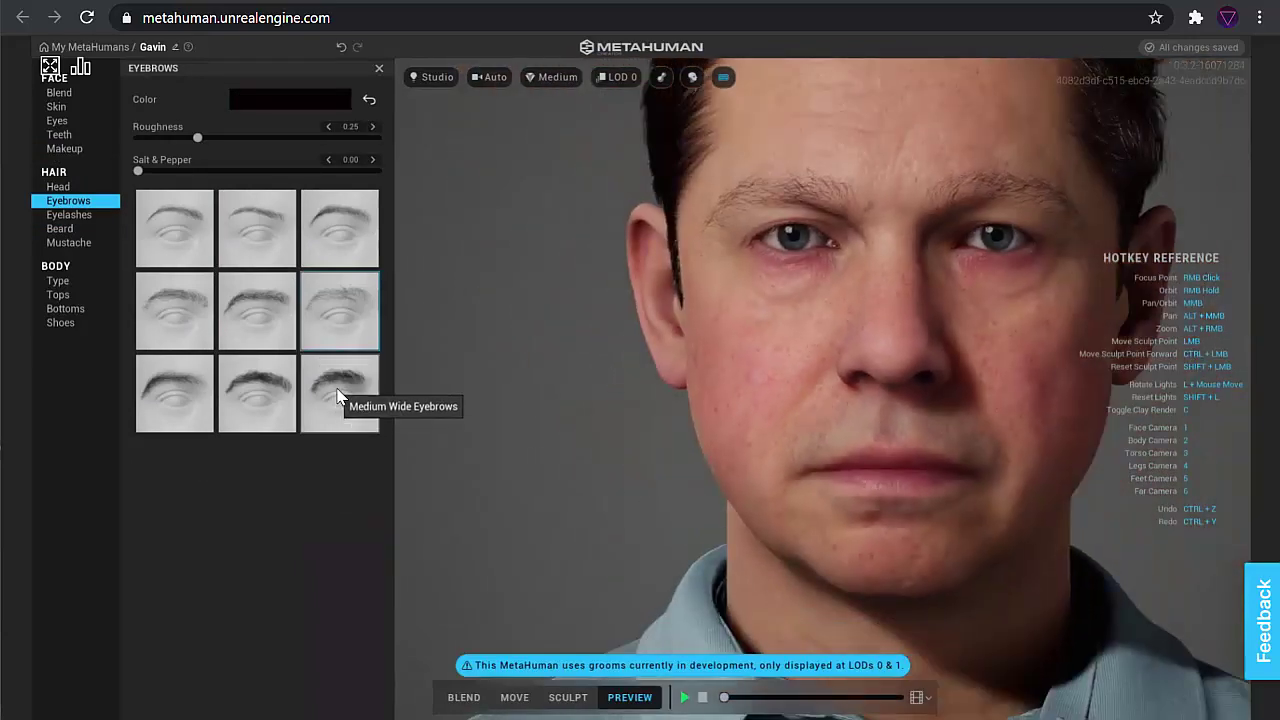
left_click(337, 395)
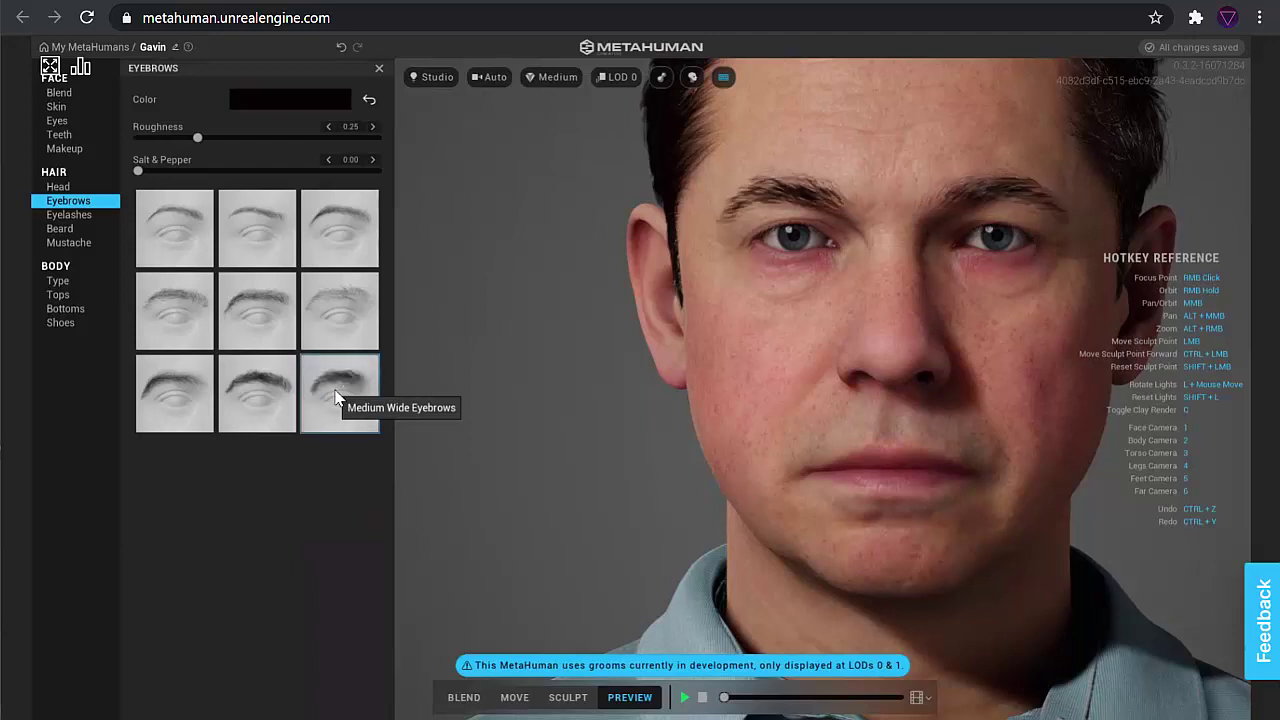
scroll(483, 498, "down", 3)
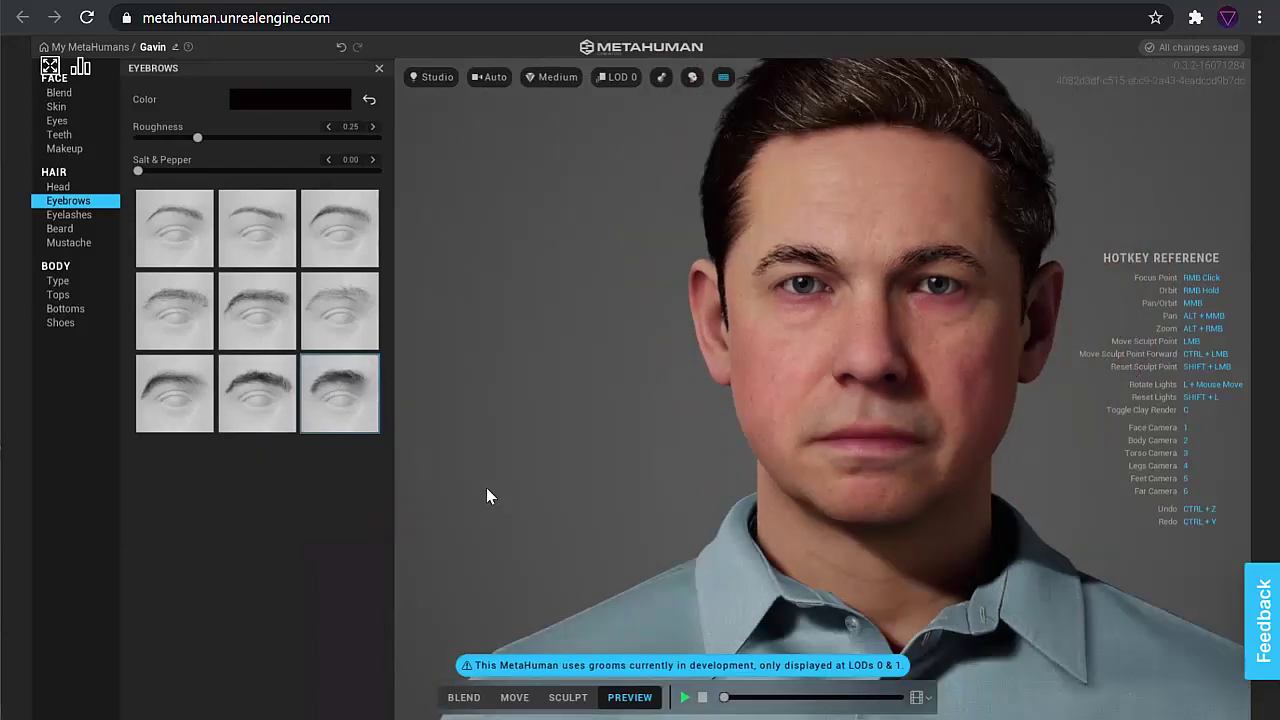
- Apply the Short Full Beard groom and play the preview animation to check it
left_click(61, 232)
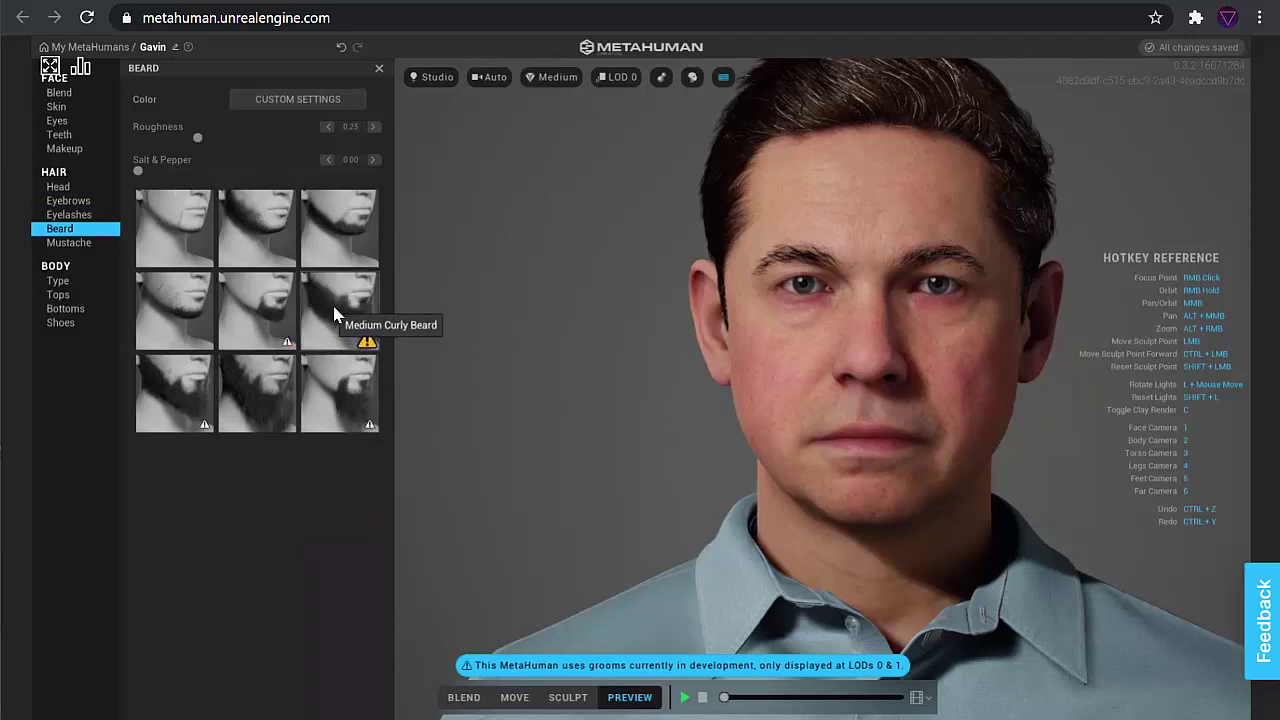
left_click(177, 303)
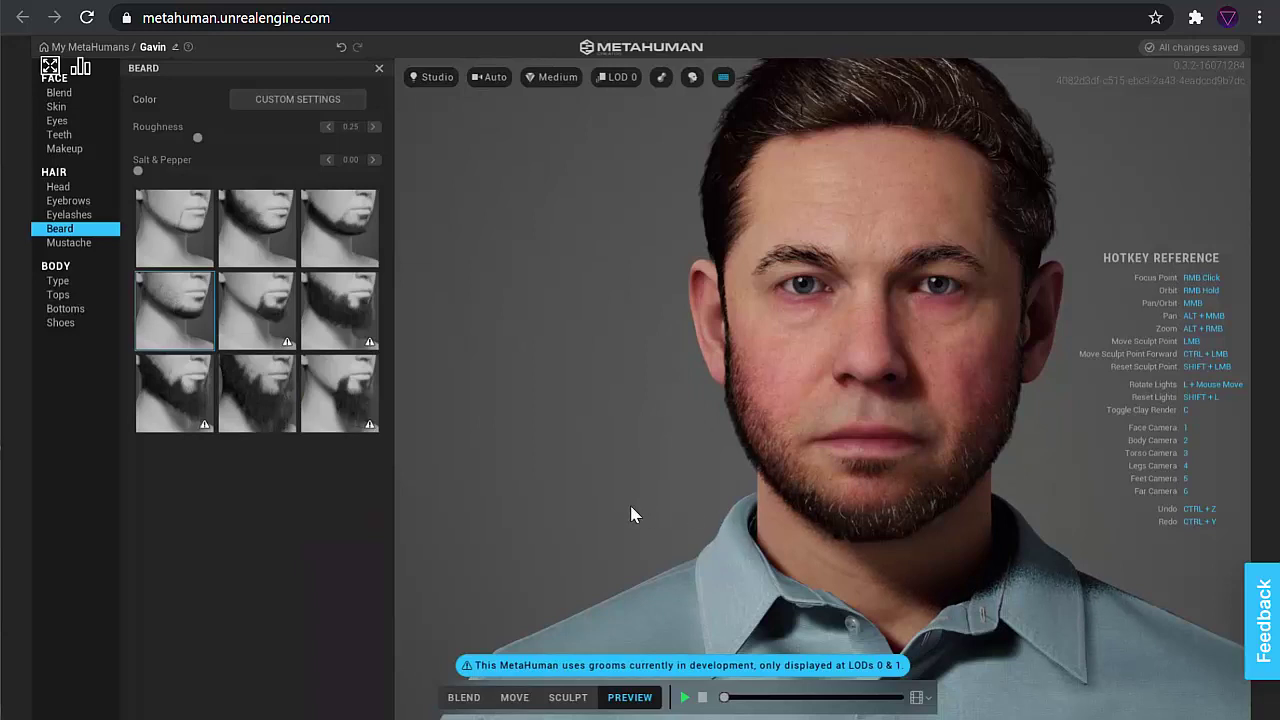
left_click(685, 698)
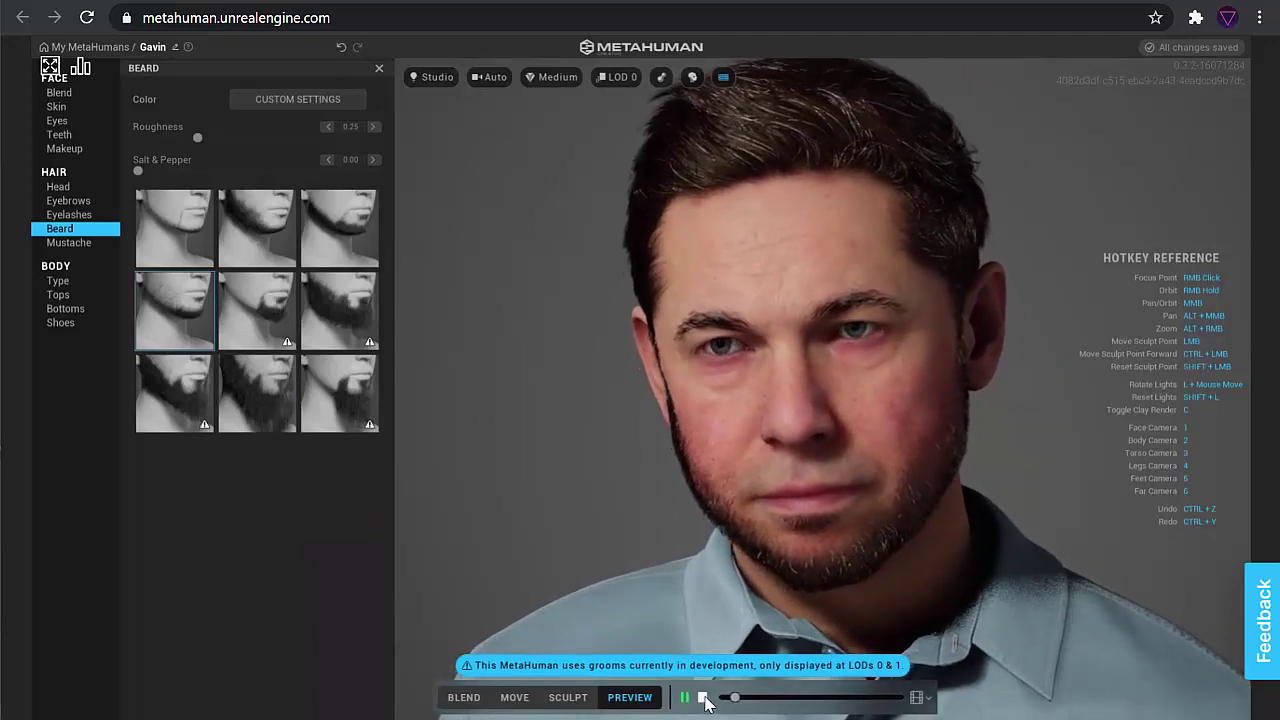
left_click(704, 698)
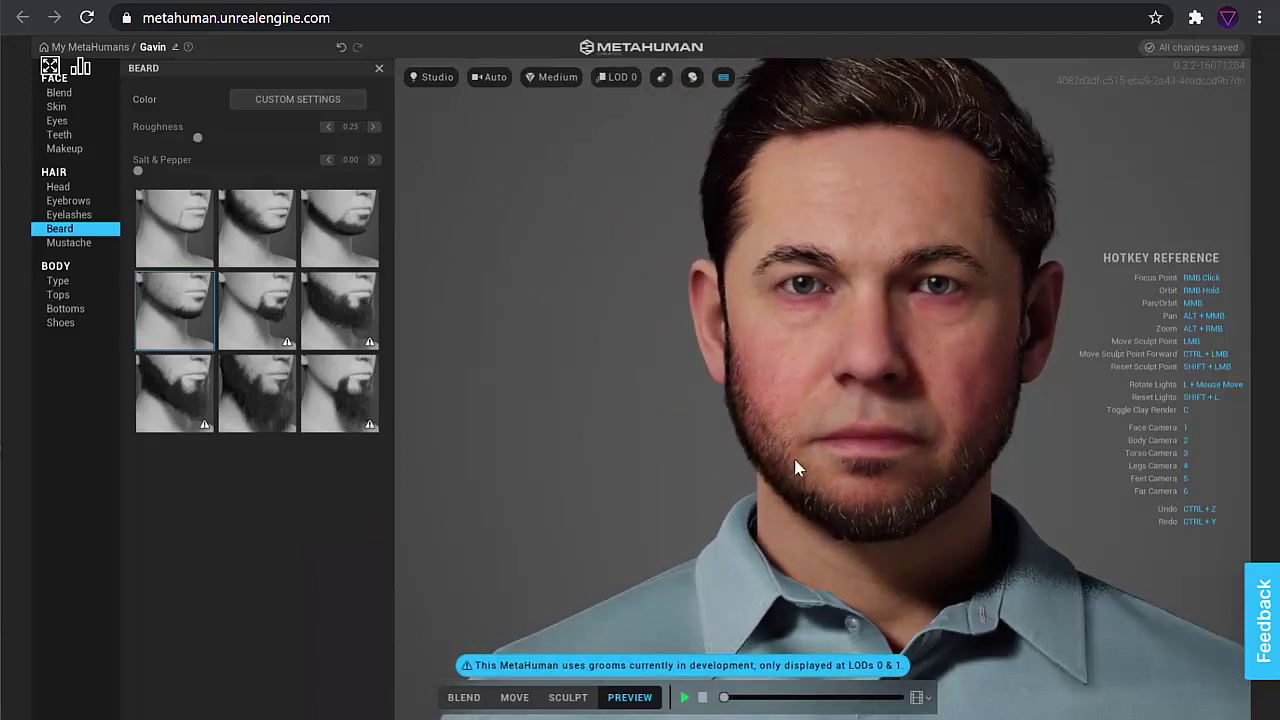
left_click(445, 79)
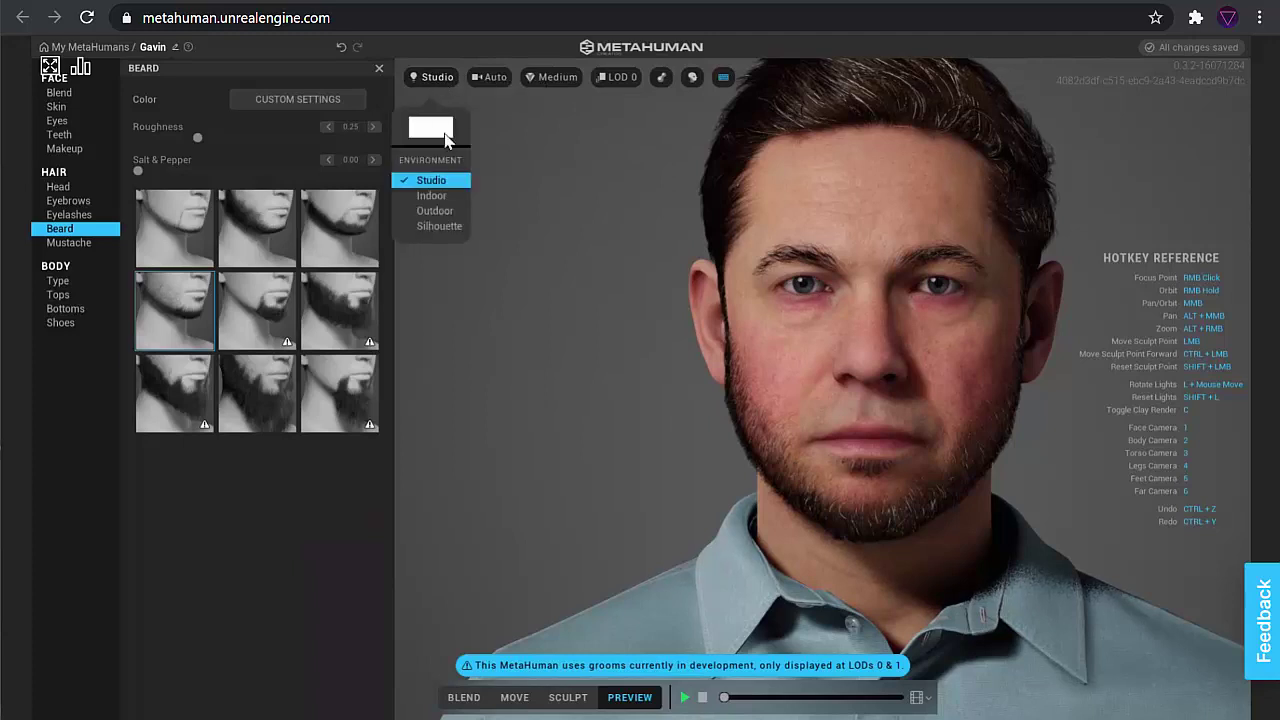
left_click(436, 212)
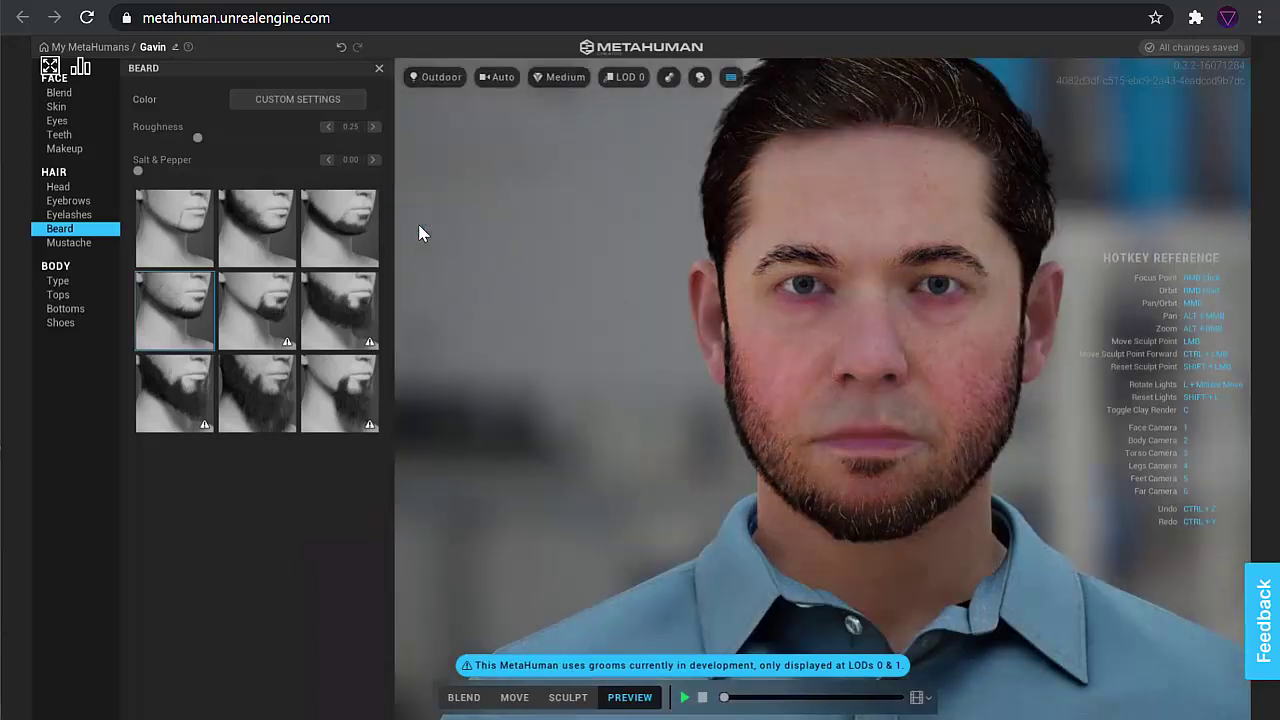
left_click(685, 699)
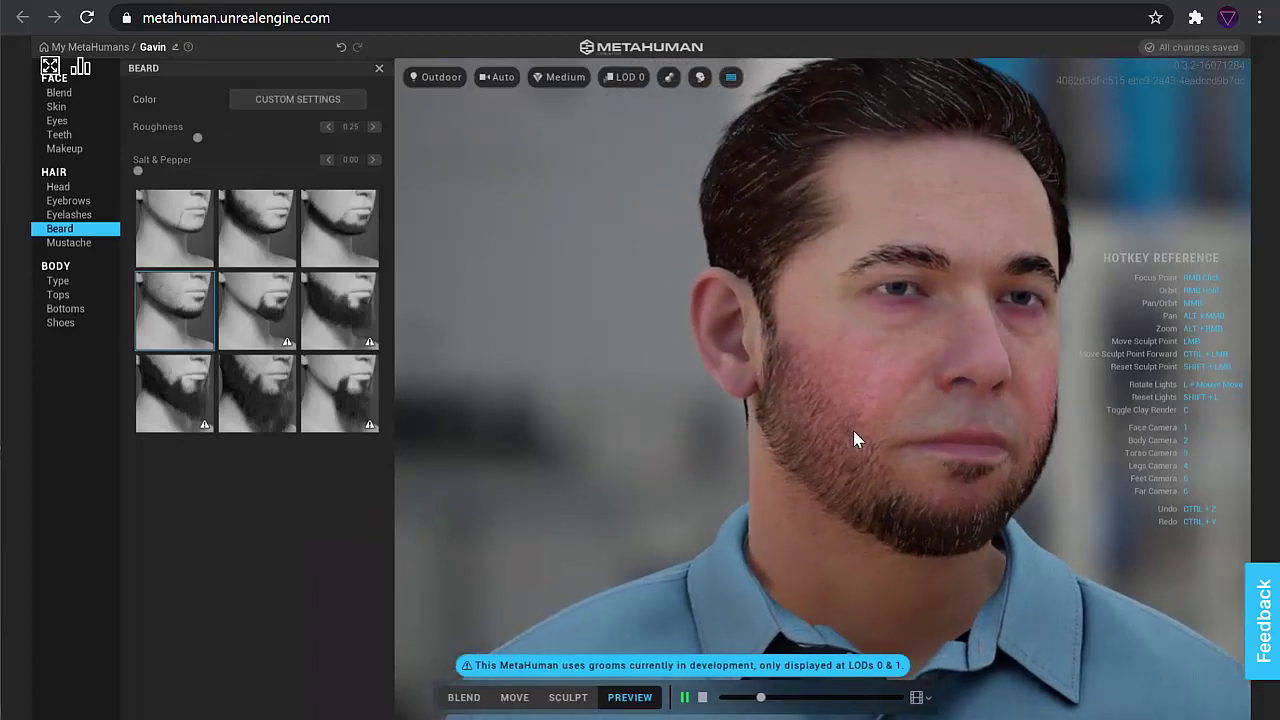
left_click(440, 77)
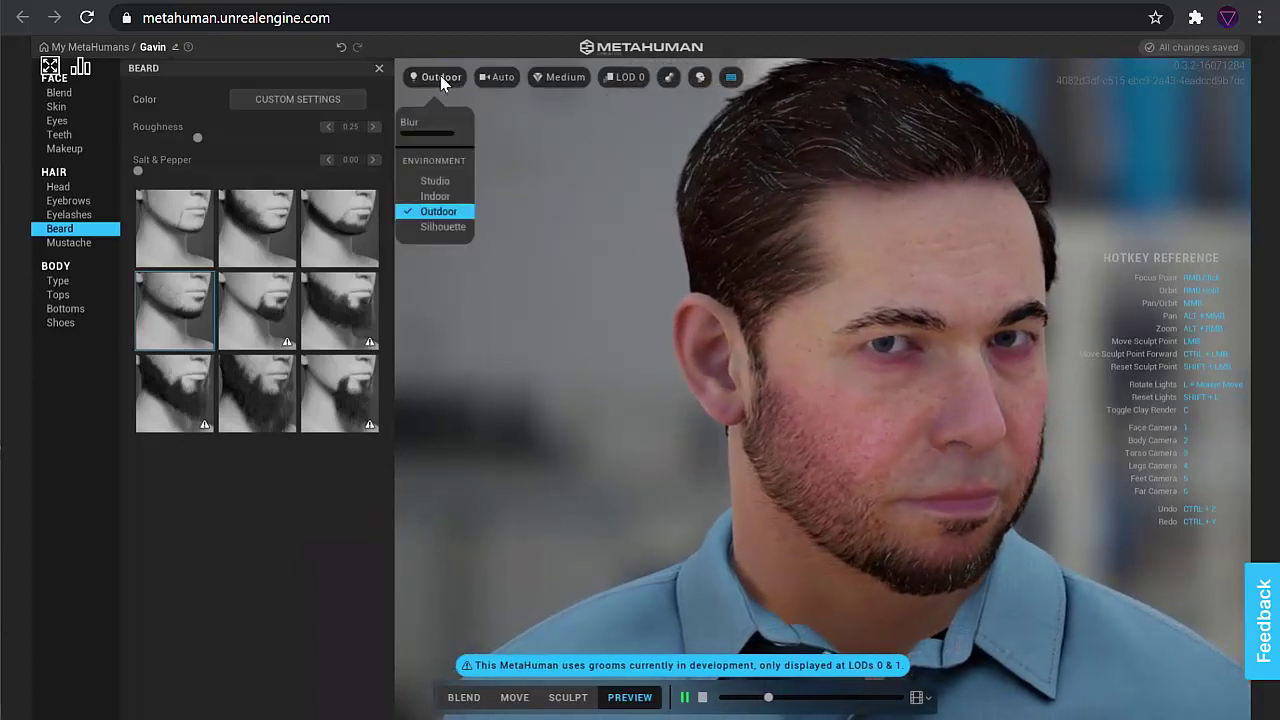
left_click(445, 183)
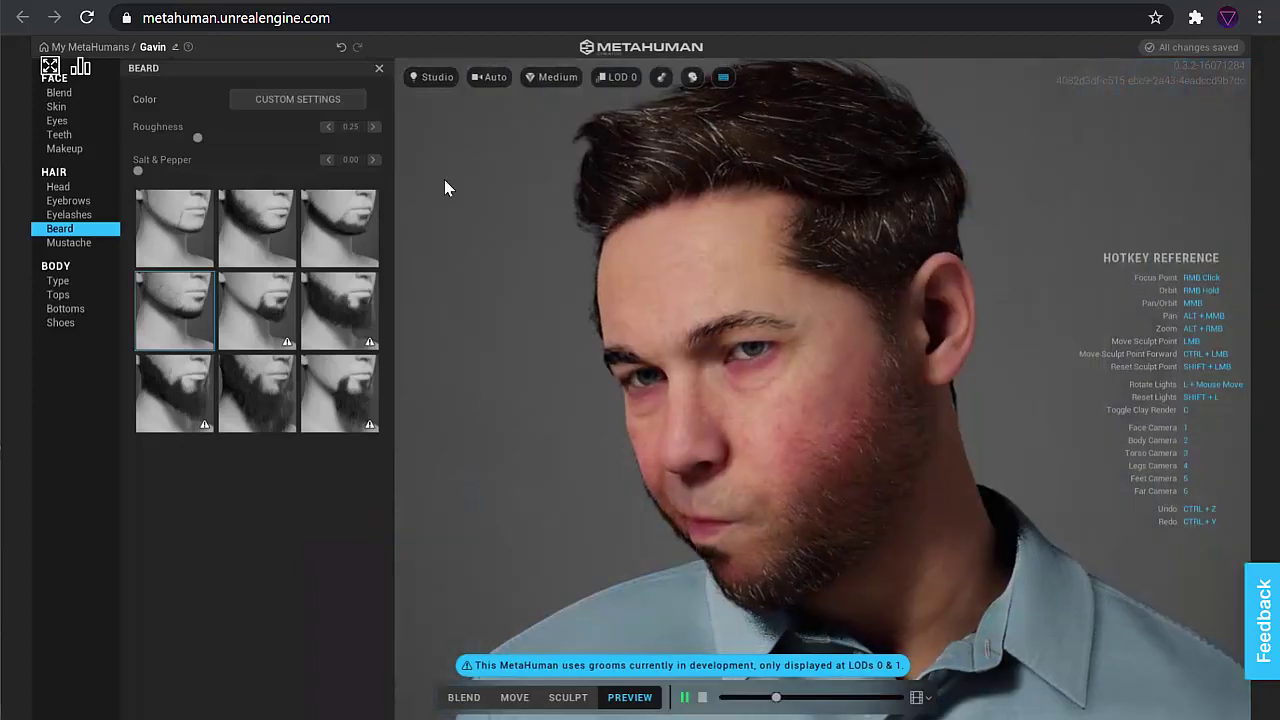
left_click(702, 699)
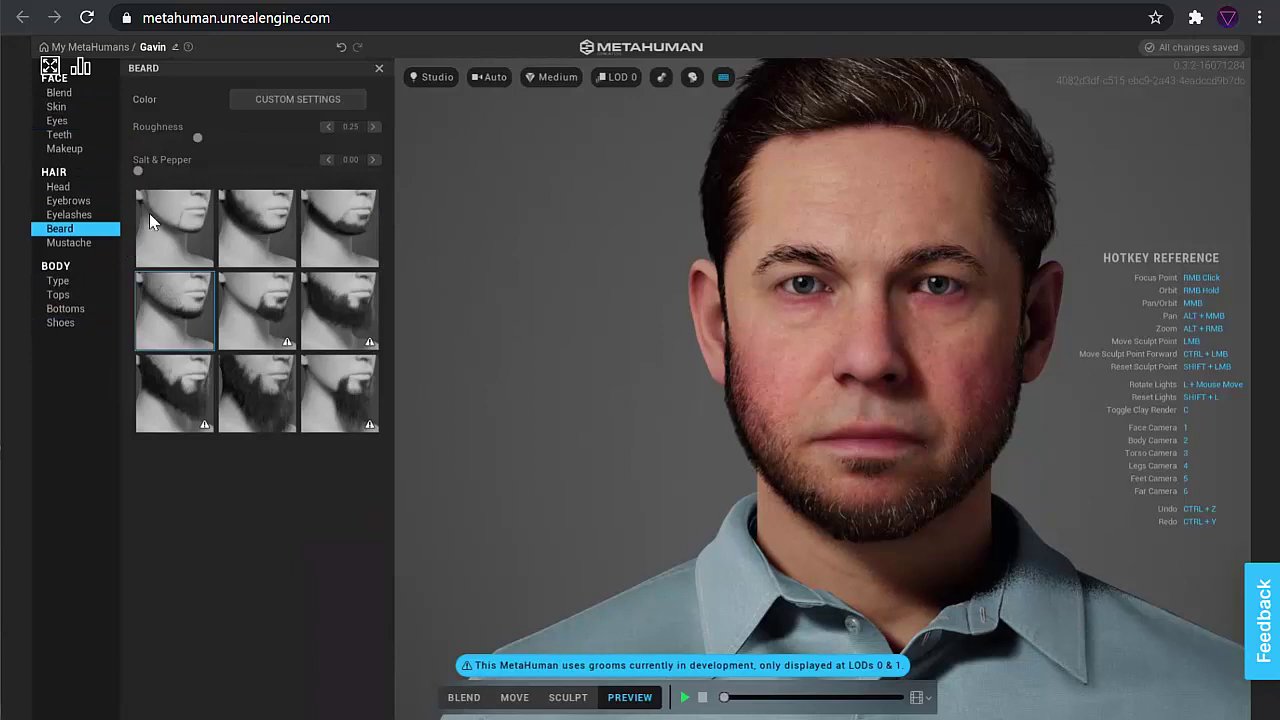
- Try the heavy build, then switch the body to the slim bottom-left preset and show Bottoms
left_click(71, 285)
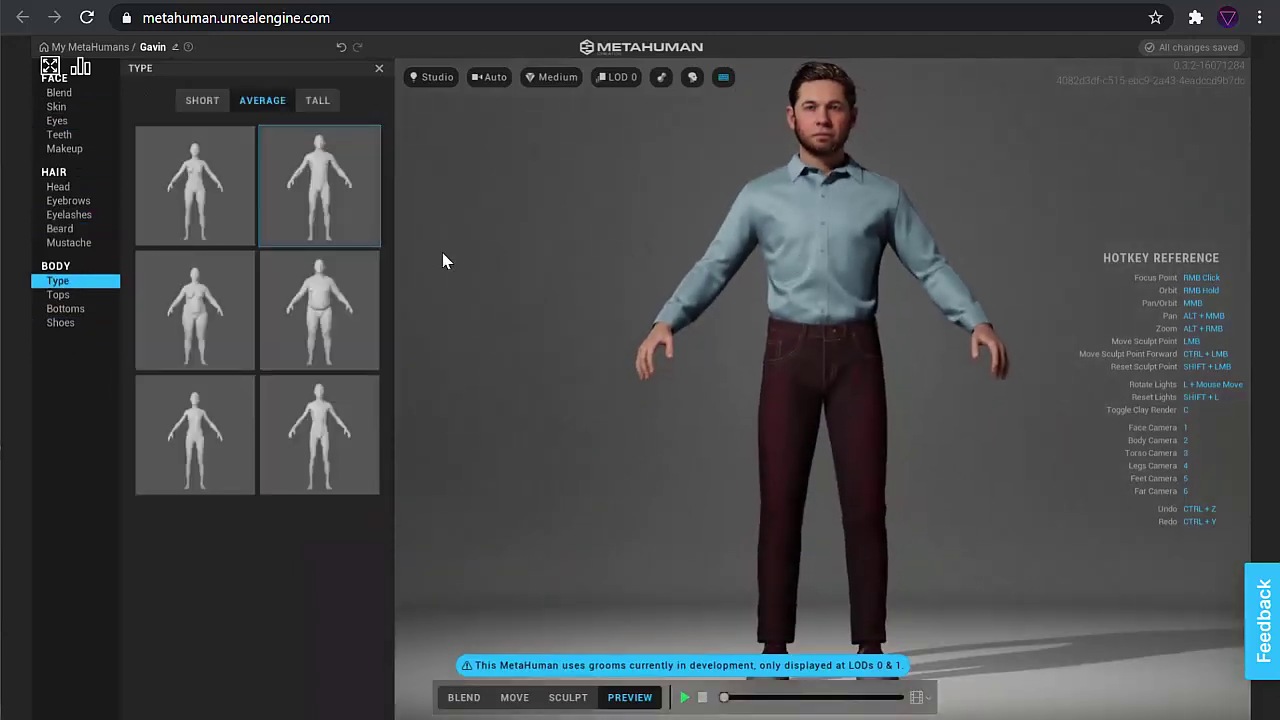
left_click(325, 318)
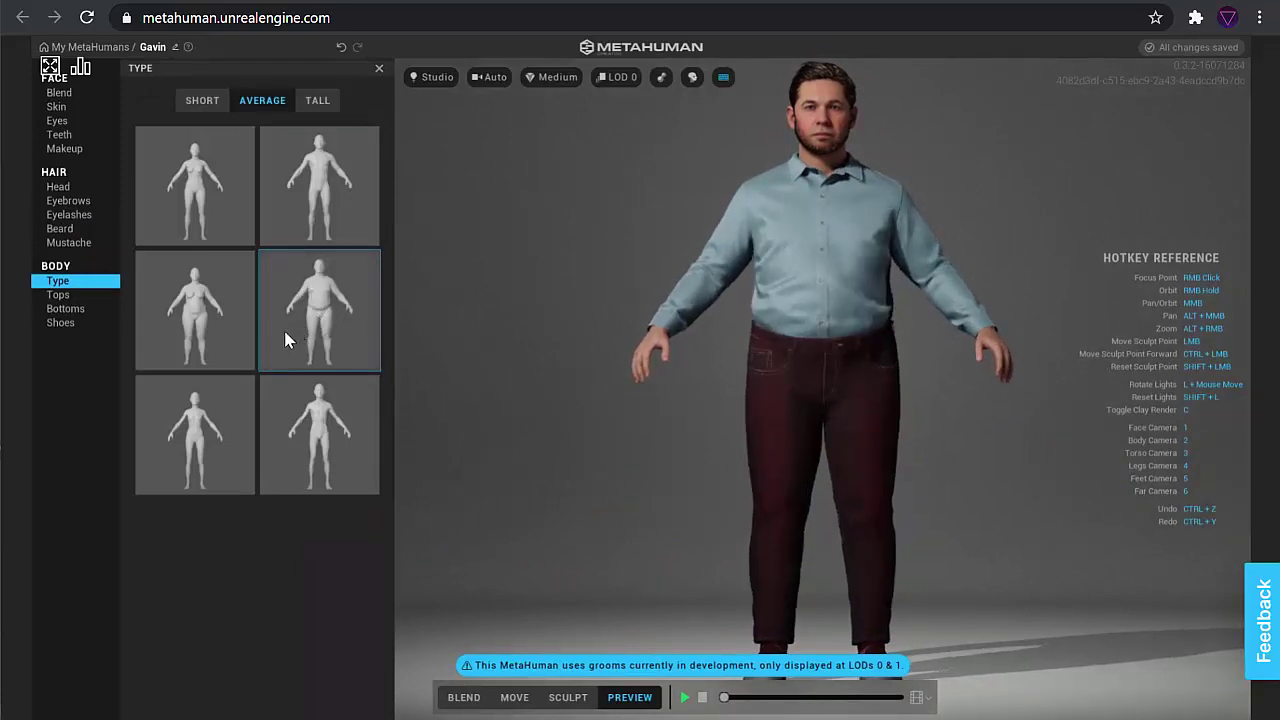
left_click(202, 416)
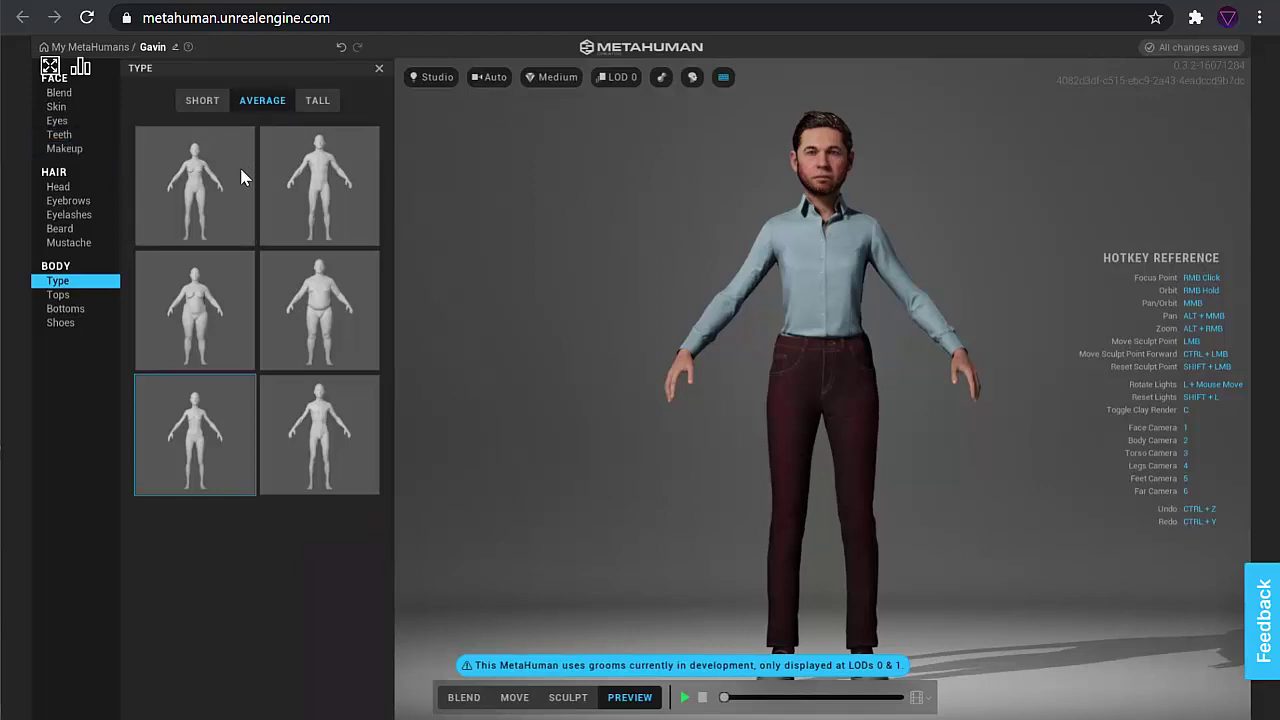
left_click(68, 310)
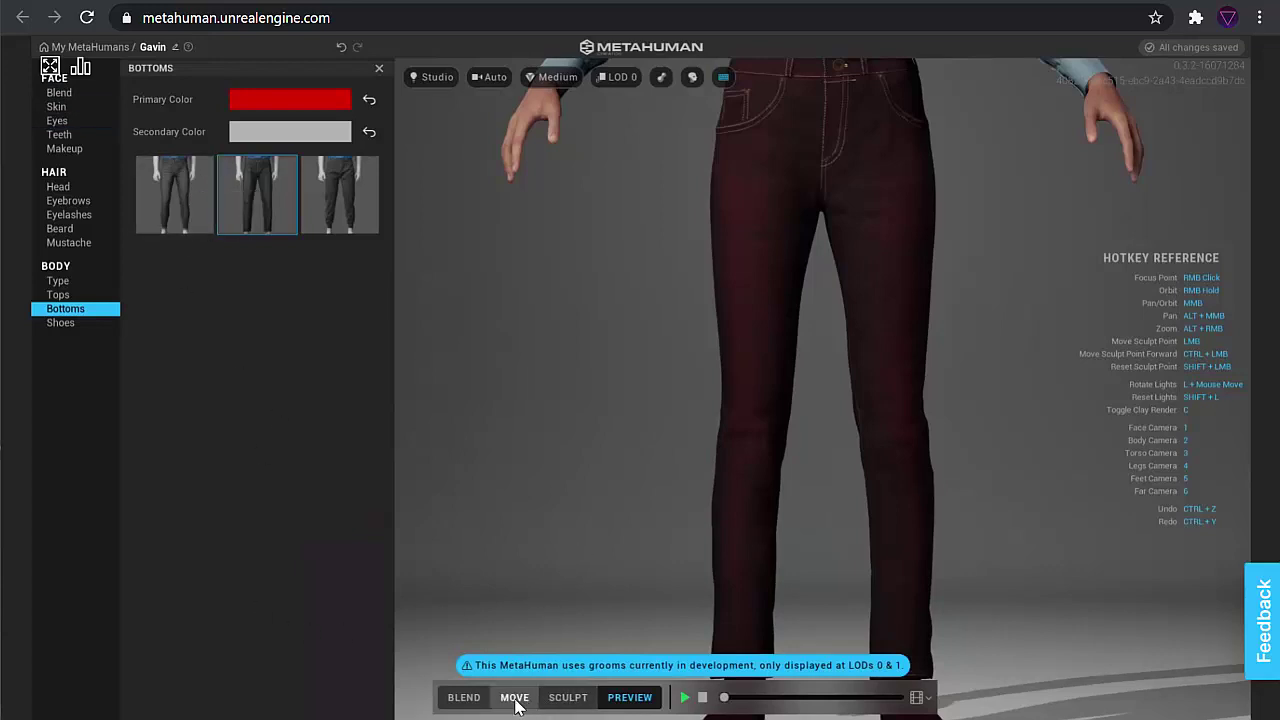
- In Move mode, drag the nose region upward to shorten and upturn it, leaving the brow unchanged
left_click(470, 700)
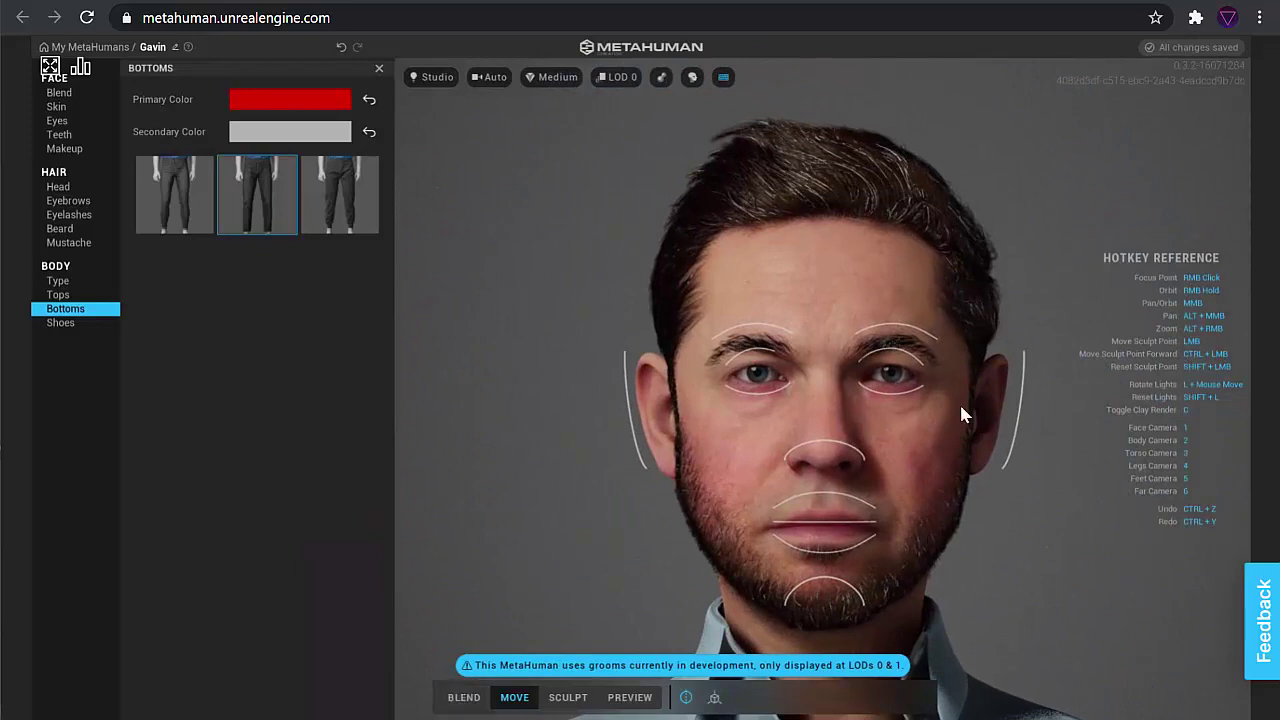
left_click(516, 699)
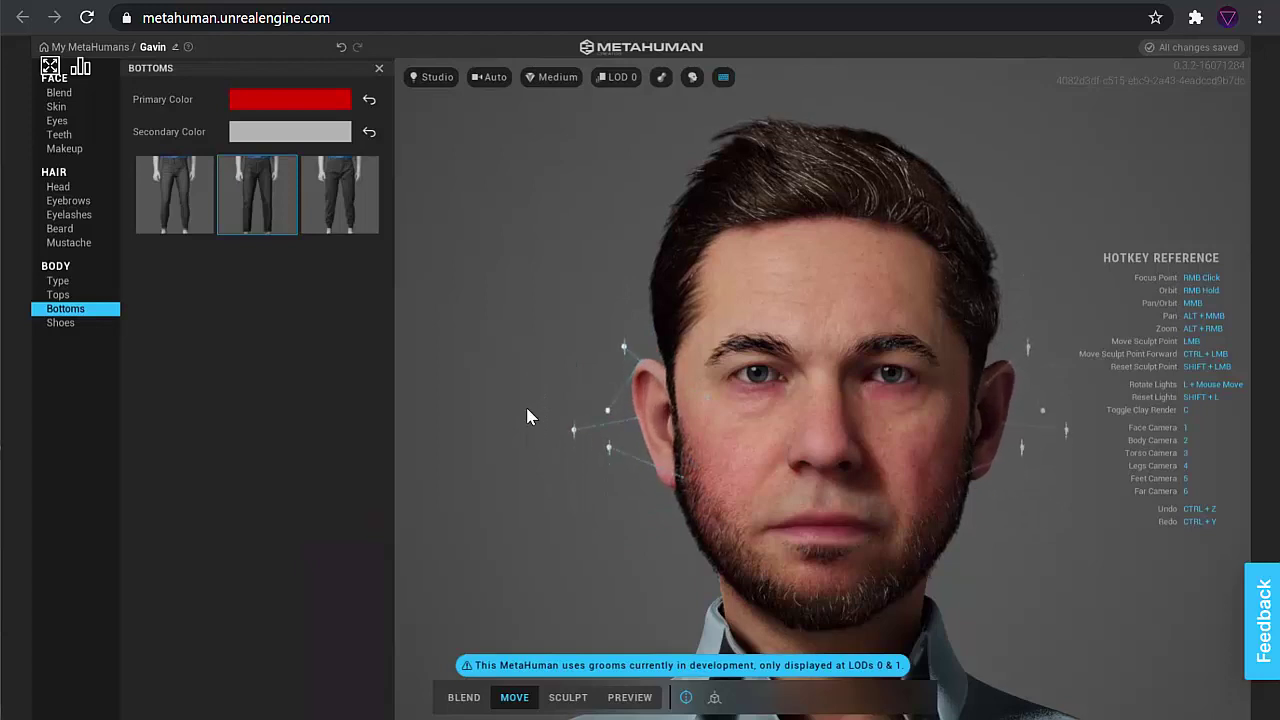
right_click_drag(551, 506, 591, 400)
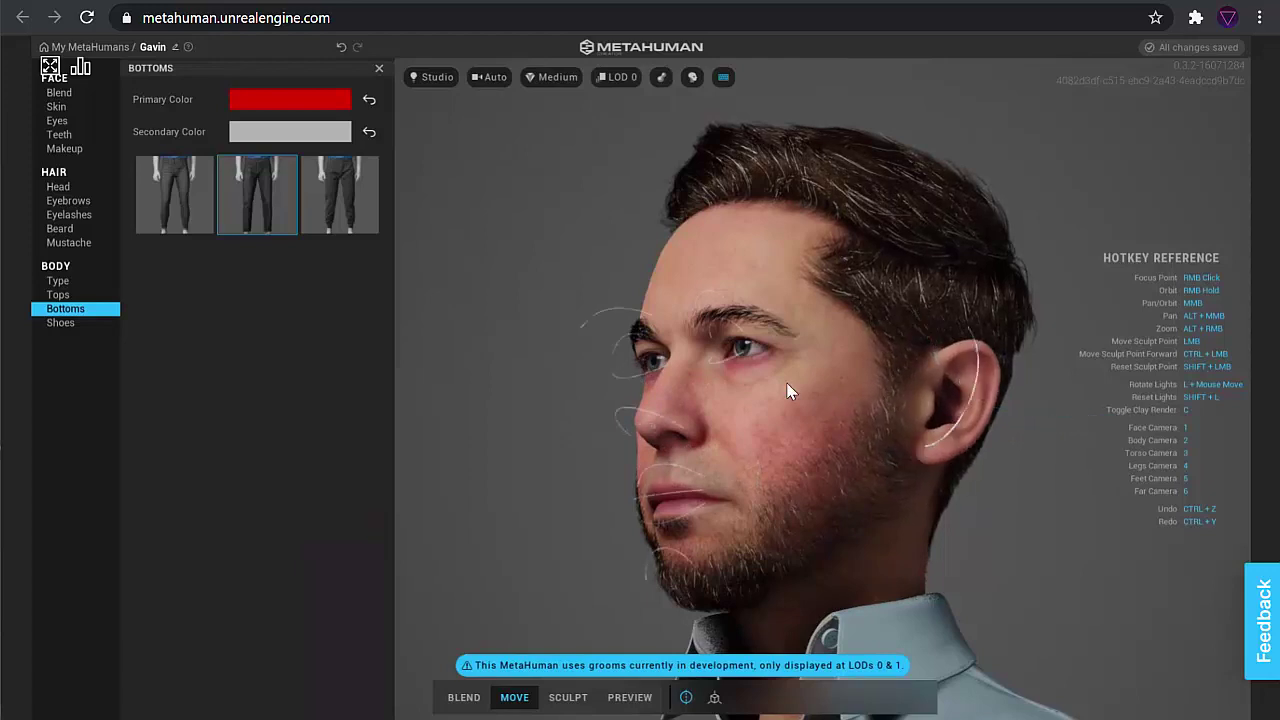
mouse_move(615, 420)
left_mouse_down()
mouse_move(633, 372)
mouse_move(587, 376)
left_mouse_up()
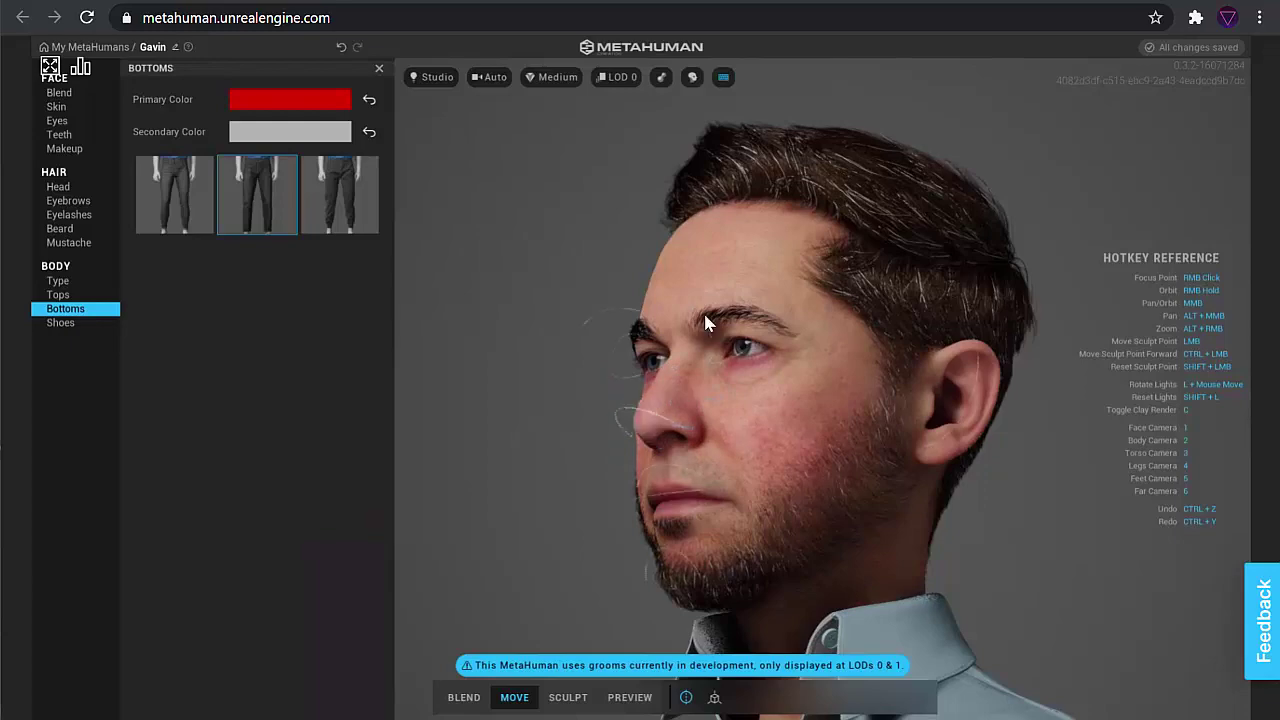
mouse_move(715, 298)
left_mouse_down()
mouse_move(740, 249)
mouse_move(714, 260)
mouse_move(712, 300)
left_mouse_up()
right_click_drag(559, 411, 848, 455)
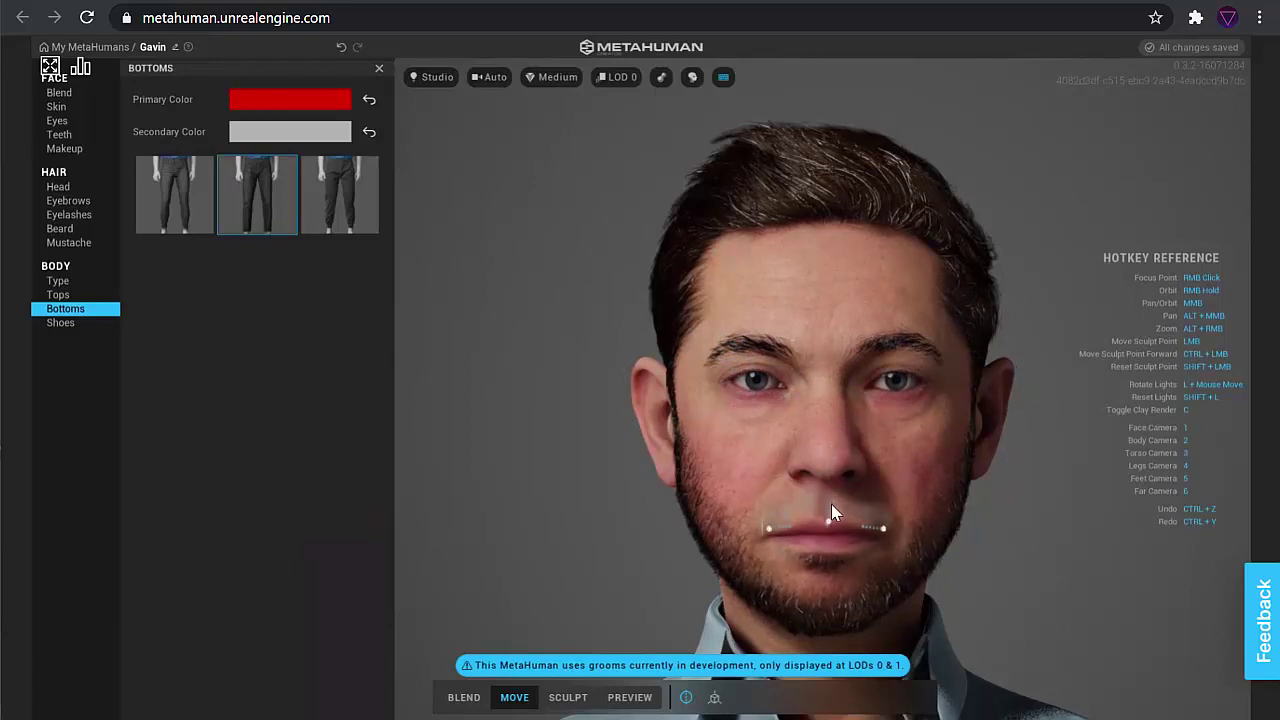
- In Sculpt mode, pull the right cheek up and out and the jaw down and outward
left_click(566, 702)
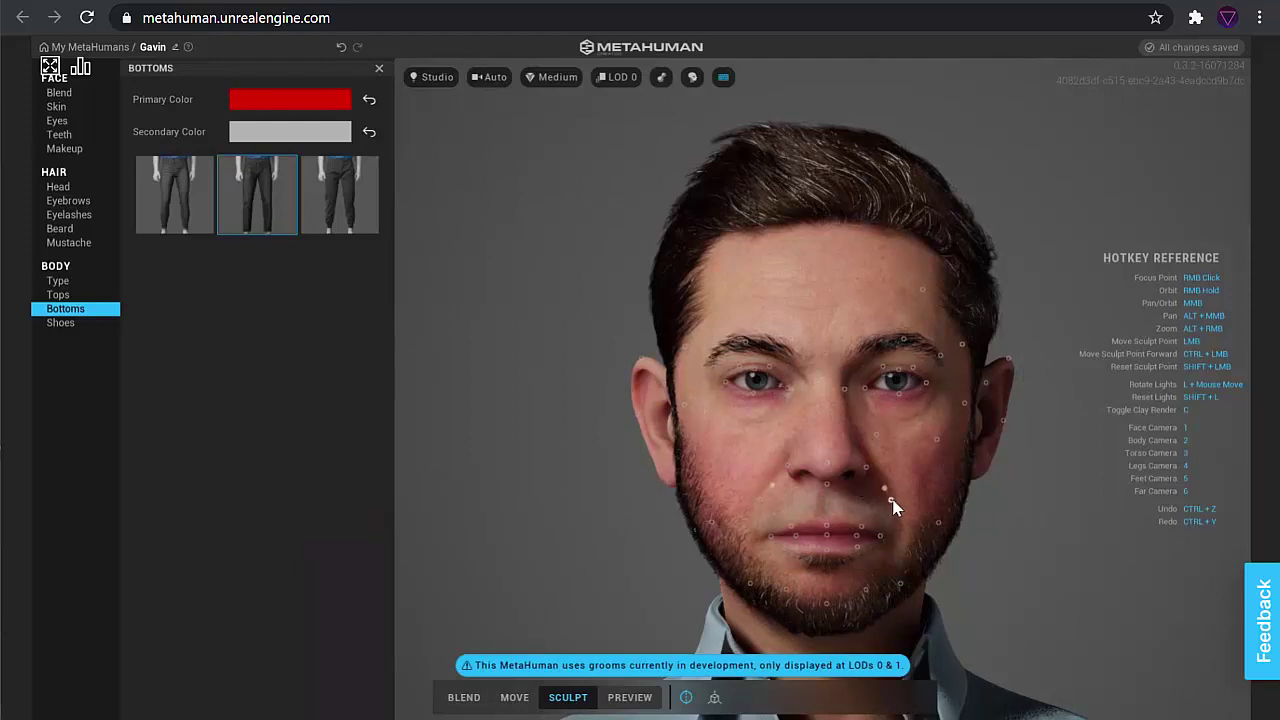
mouse_move(893, 499)
left_mouse_down()
mouse_move(955, 472)
mouse_move(898, 496)
left_mouse_up()
right_click_drag(976, 532, 597, 491)
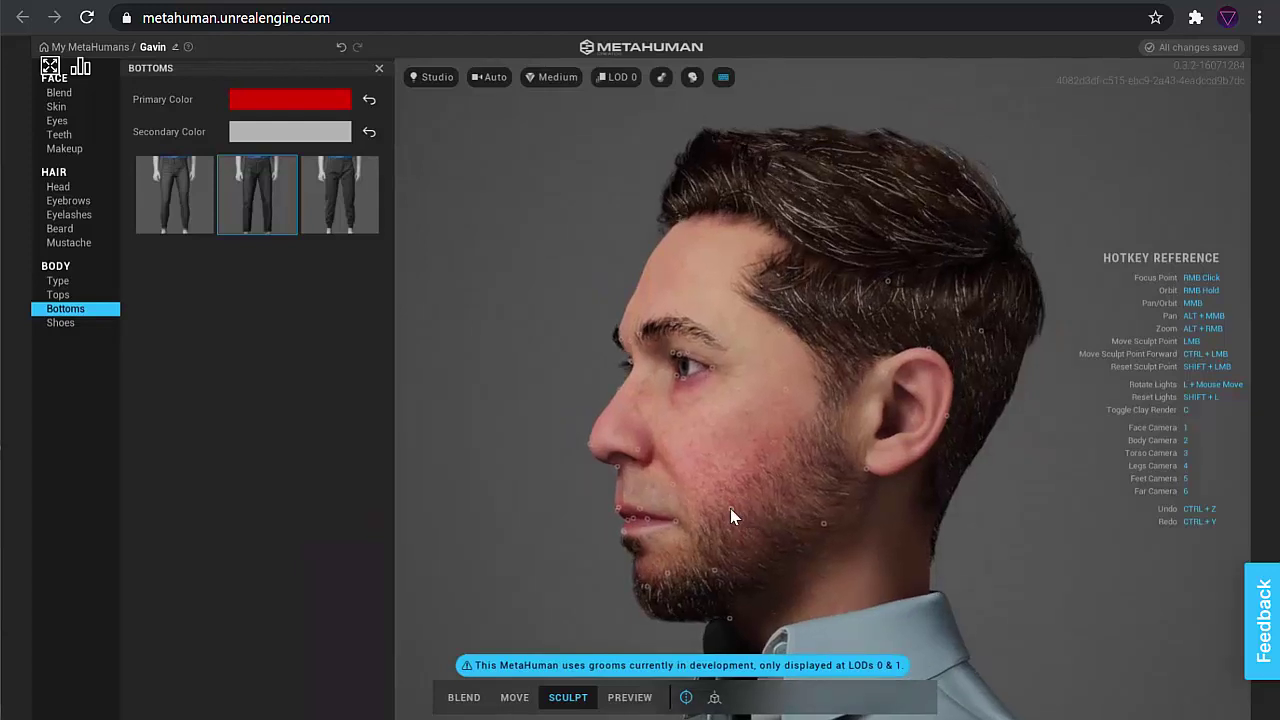
mouse_move(730, 508)
left_mouse_down()
mouse_move(852, 438)
mouse_move(860, 466)
left_mouse_up()
mouse_move(832, 522)
left_mouse_down()
mouse_move(860, 592)
mouse_move(916, 606)
mouse_move(955, 590)
left_mouse_up()
mouse_move(955, 590)
right_mouse_down()
mouse_move(991, 514)
mouse_move(1110, 505)
right_mouse_up()
right_click_drag(843, 480, 843, 480)
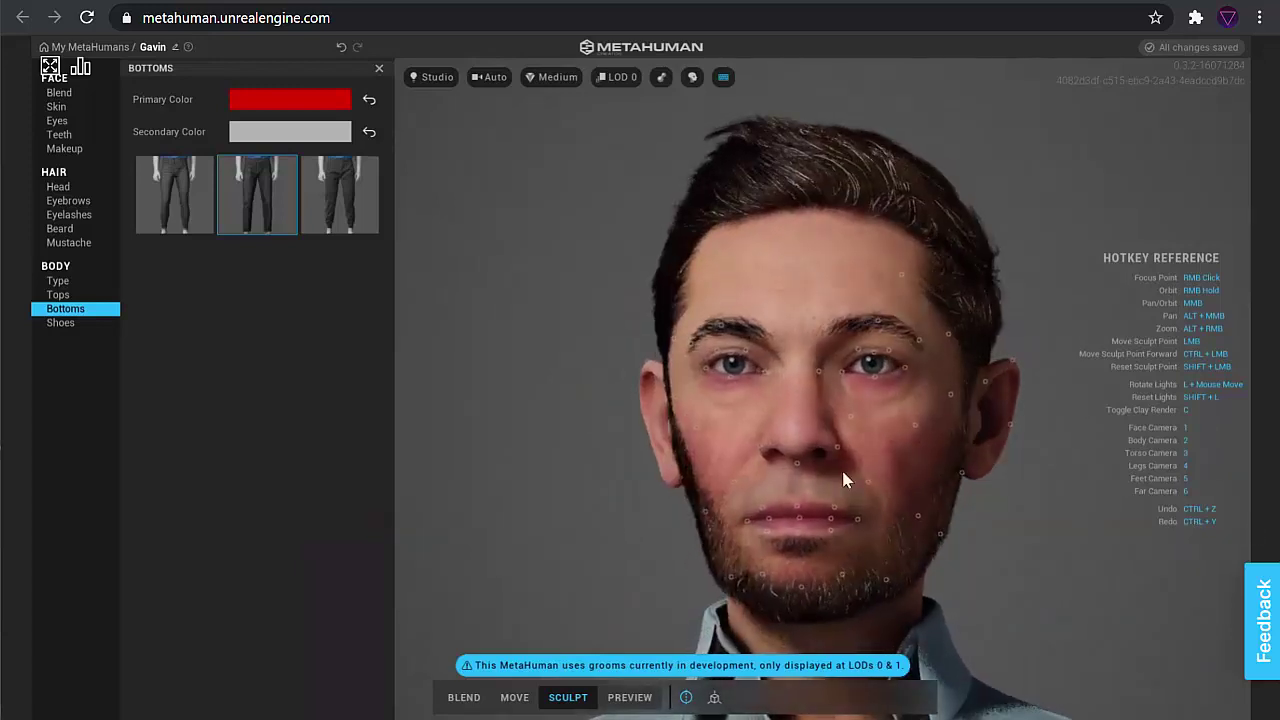
right_click_drag(524, 415, 521, 462)
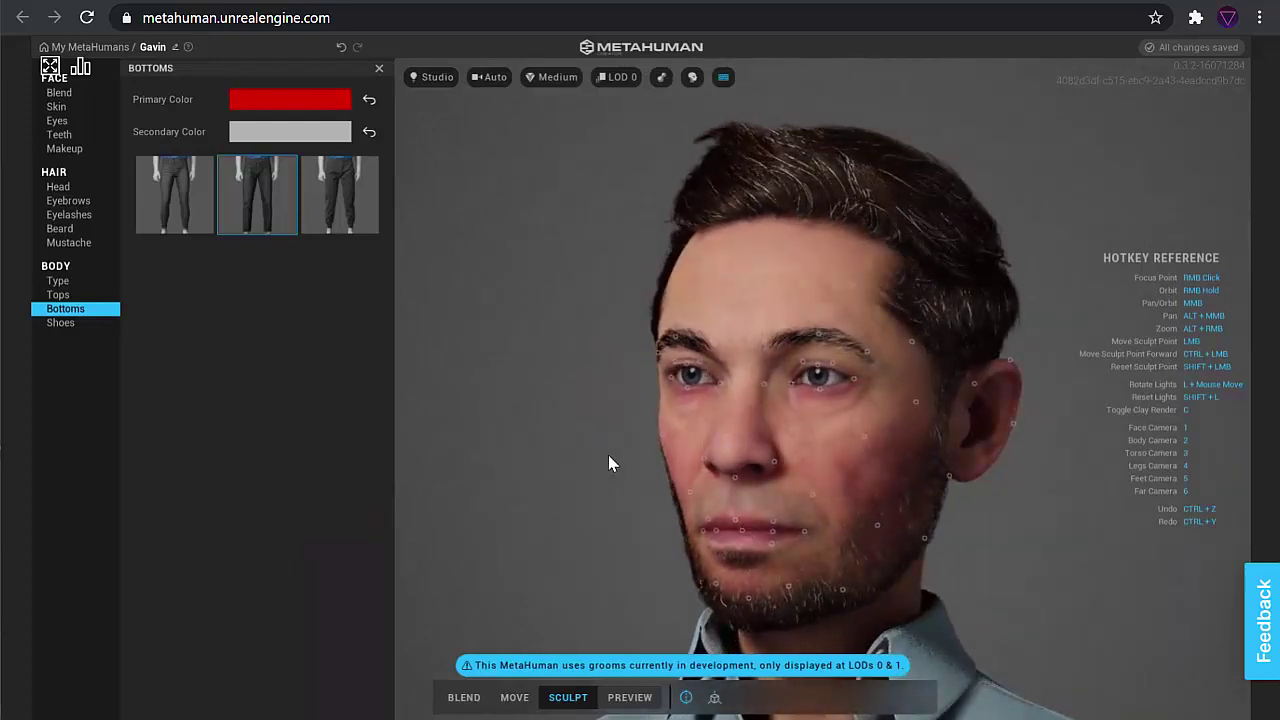
- Return to Preview, then play and stop the character's preview animation
left_click(630, 698)
left_click(684, 698)
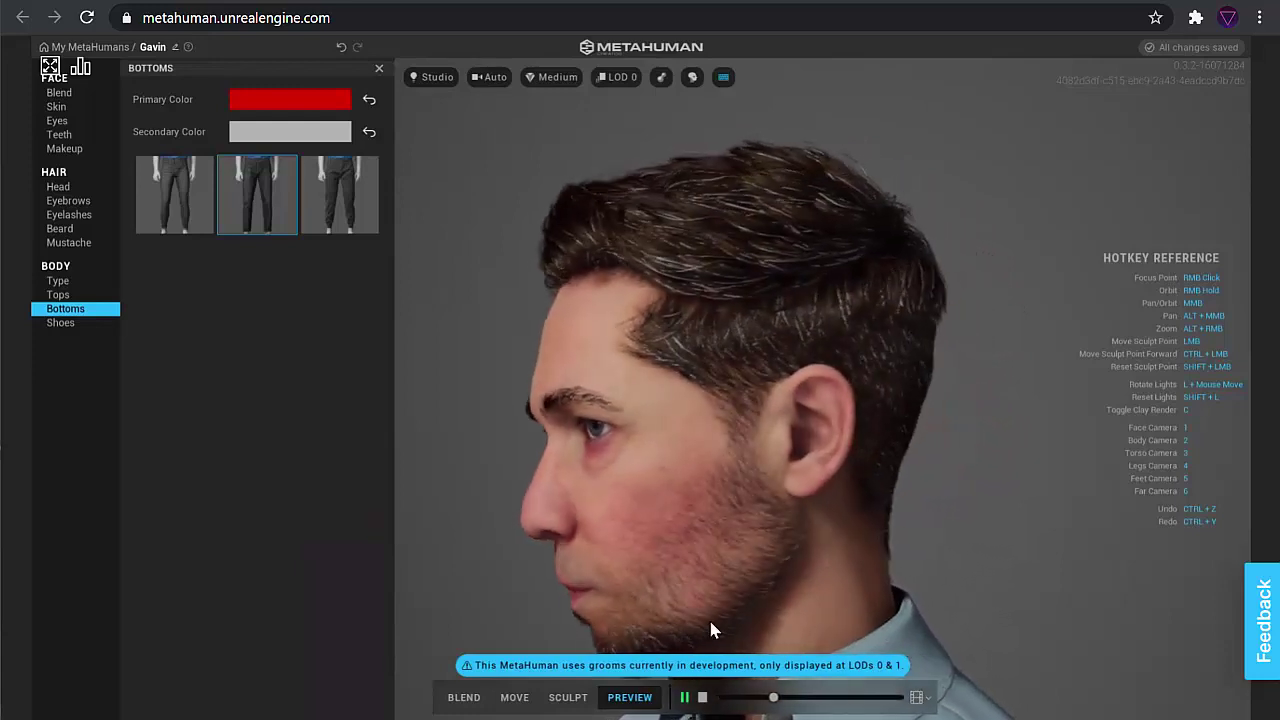
left_click(714, 699)
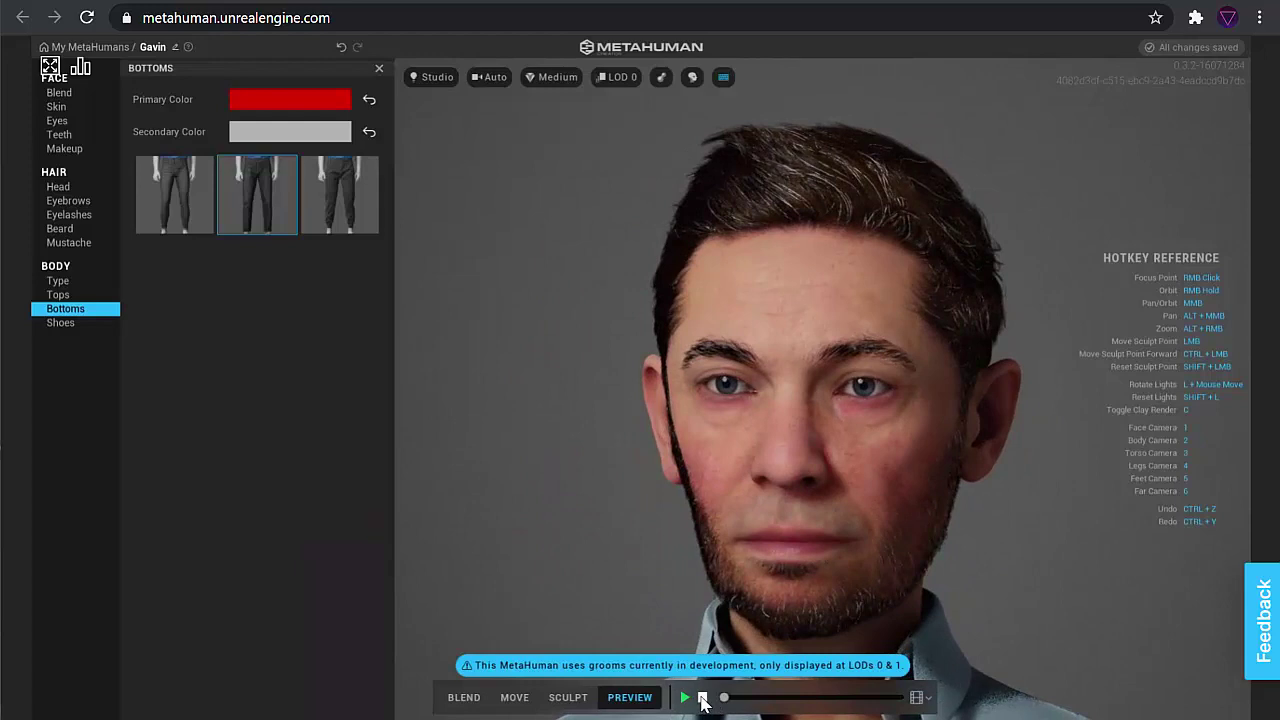
- Rename the character to 'Abe' in the breadcrumb and go back to My MetaHumans
double_click(158, 47)
type("rob")
key("BackSpace")
key("BackSpace")
key("BackSpace")
type("Abe")
left_click(100, 49)
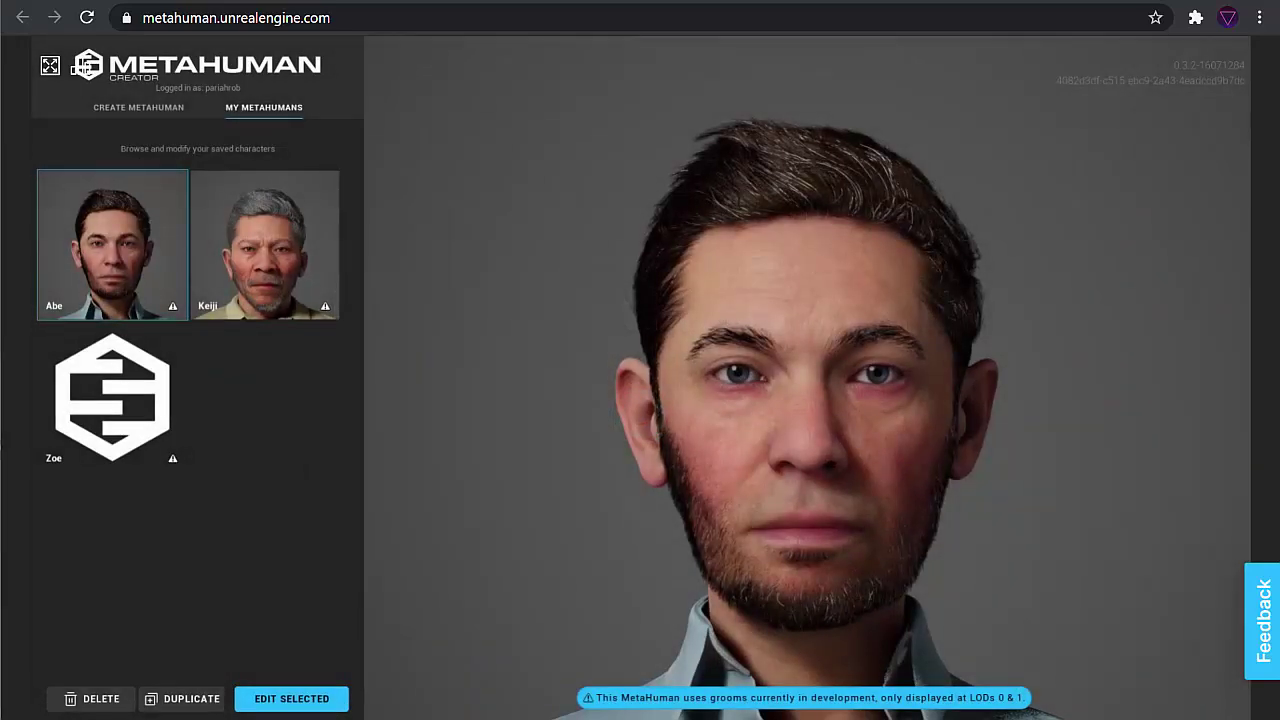
- In Quixel Bridge, compare presets with My MetaHumans and view the Abe, Keiji and Zoe details
key("alt+Tab")
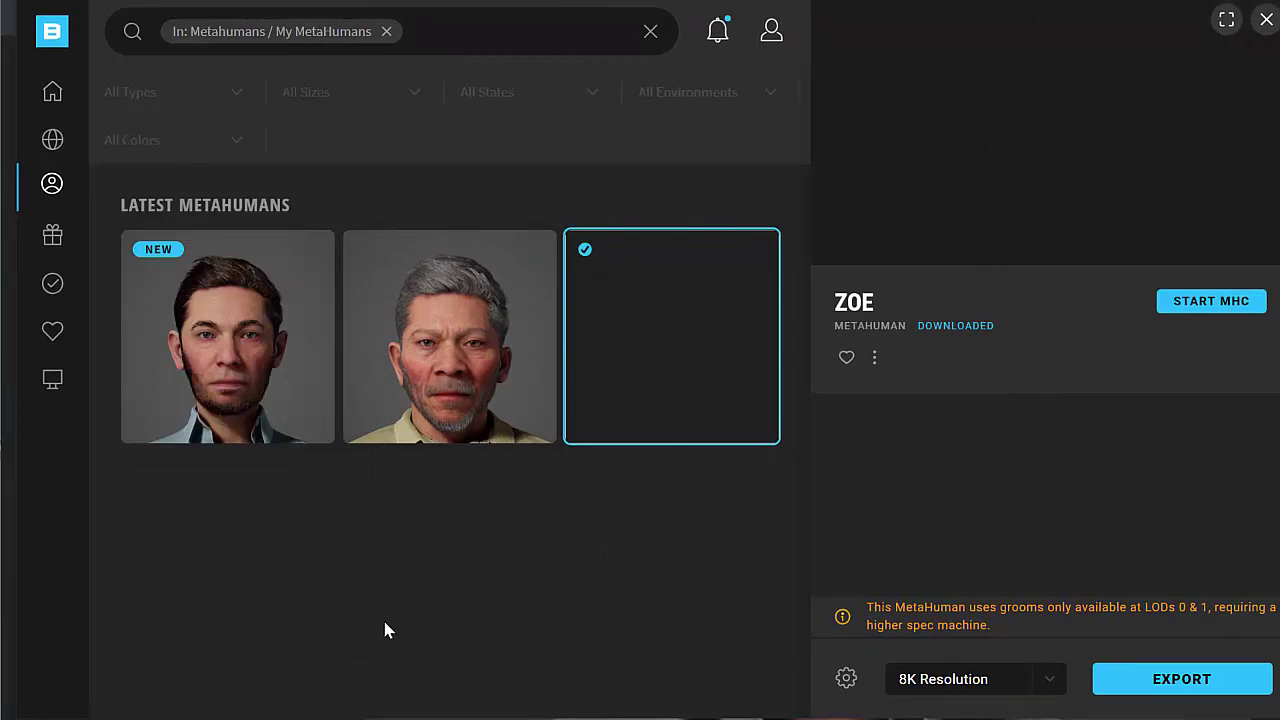
mouse_move(52, 184)
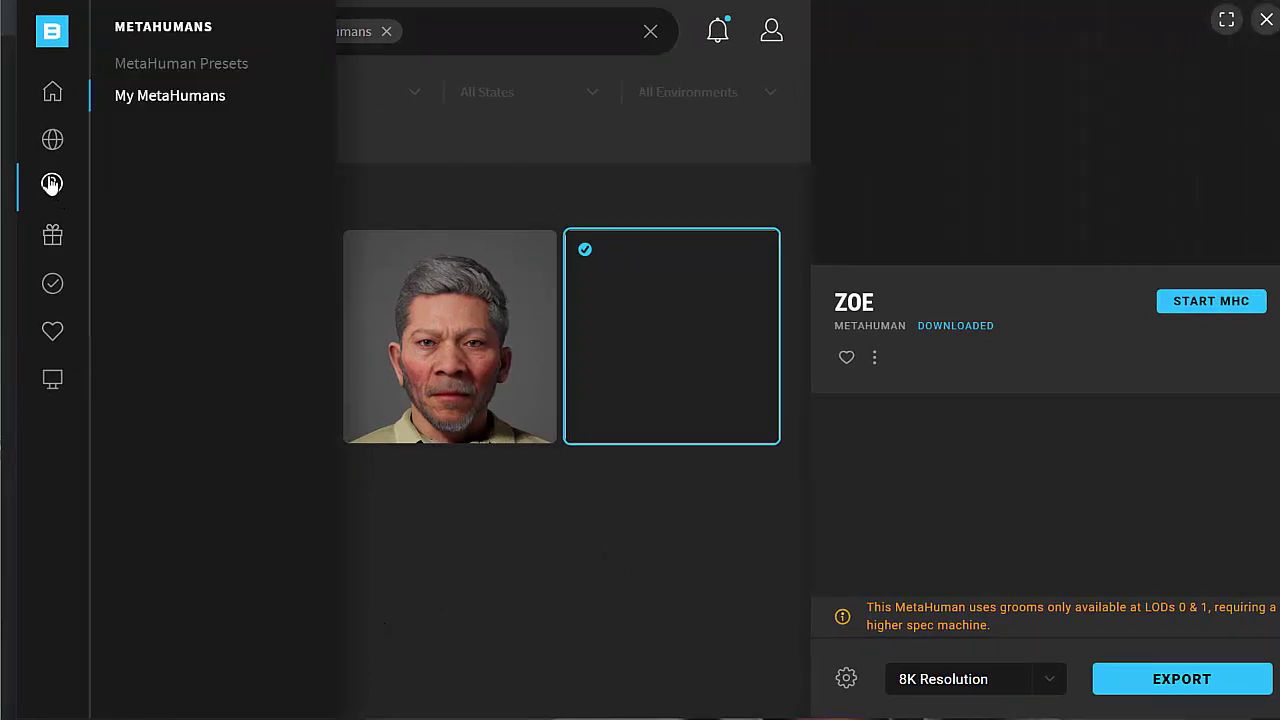
left_click(210, 68)
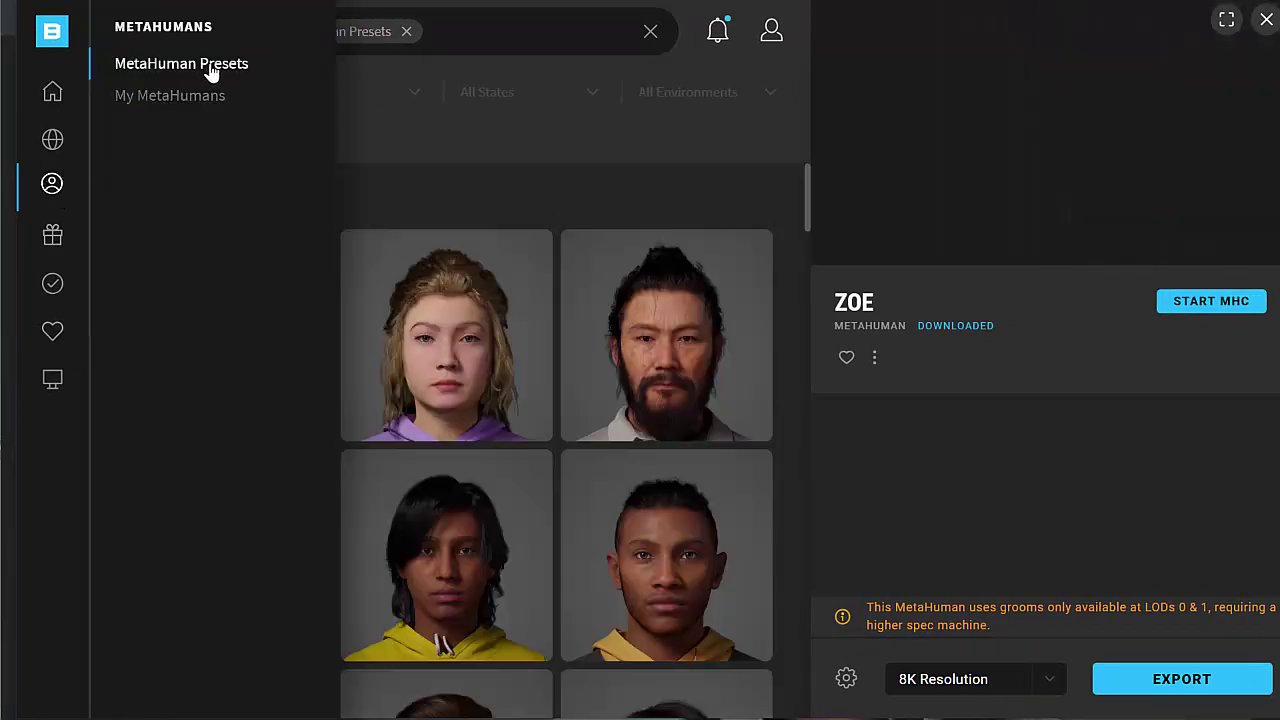
left_click(190, 96)
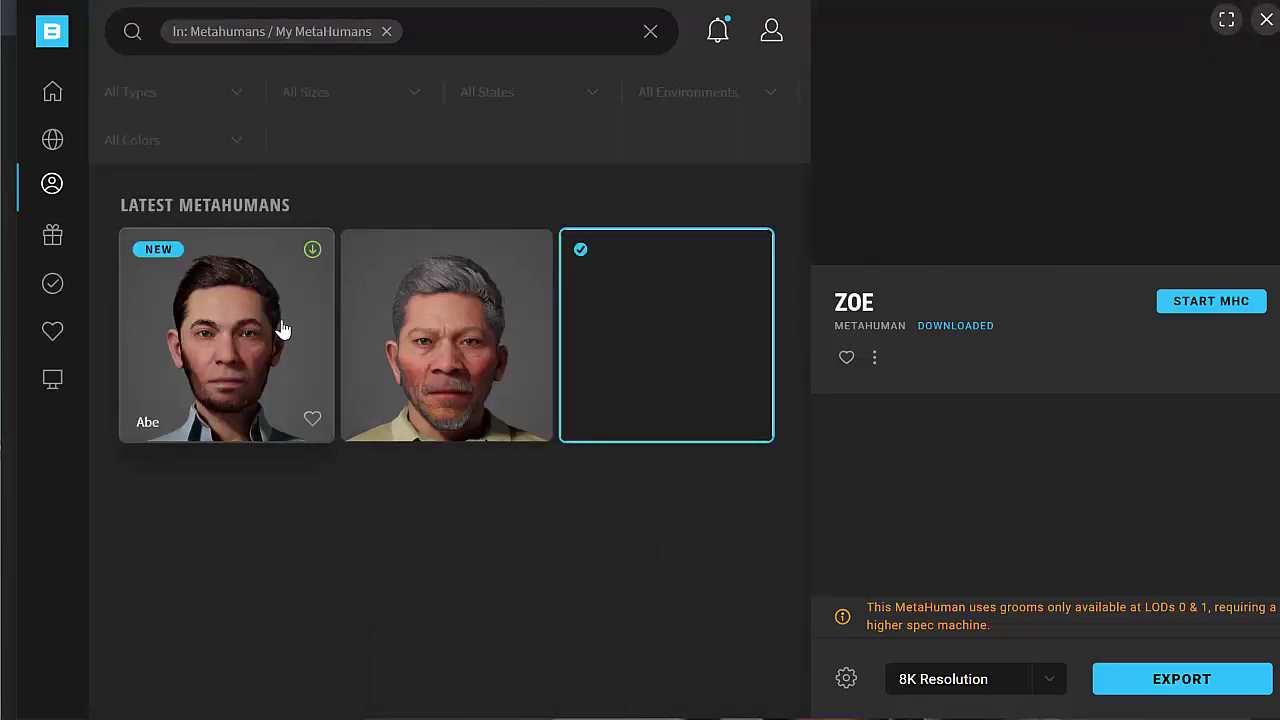
left_click(281, 328)
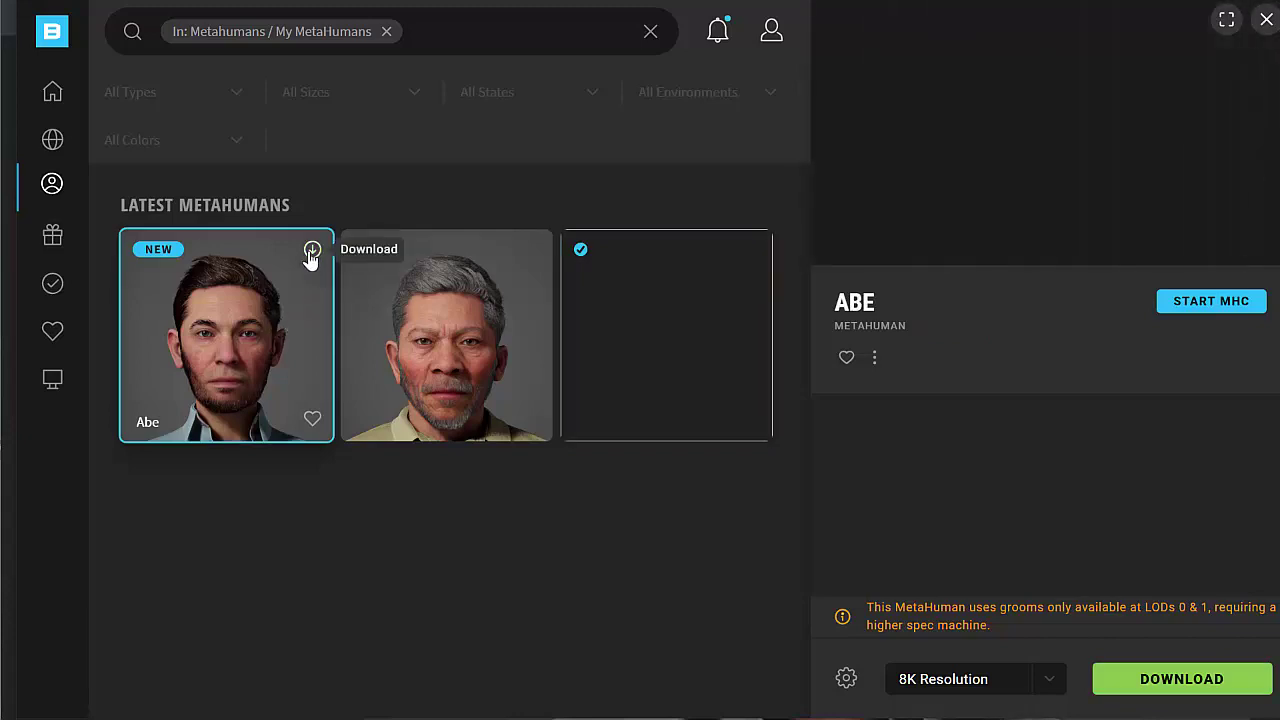
left_click(462, 326)
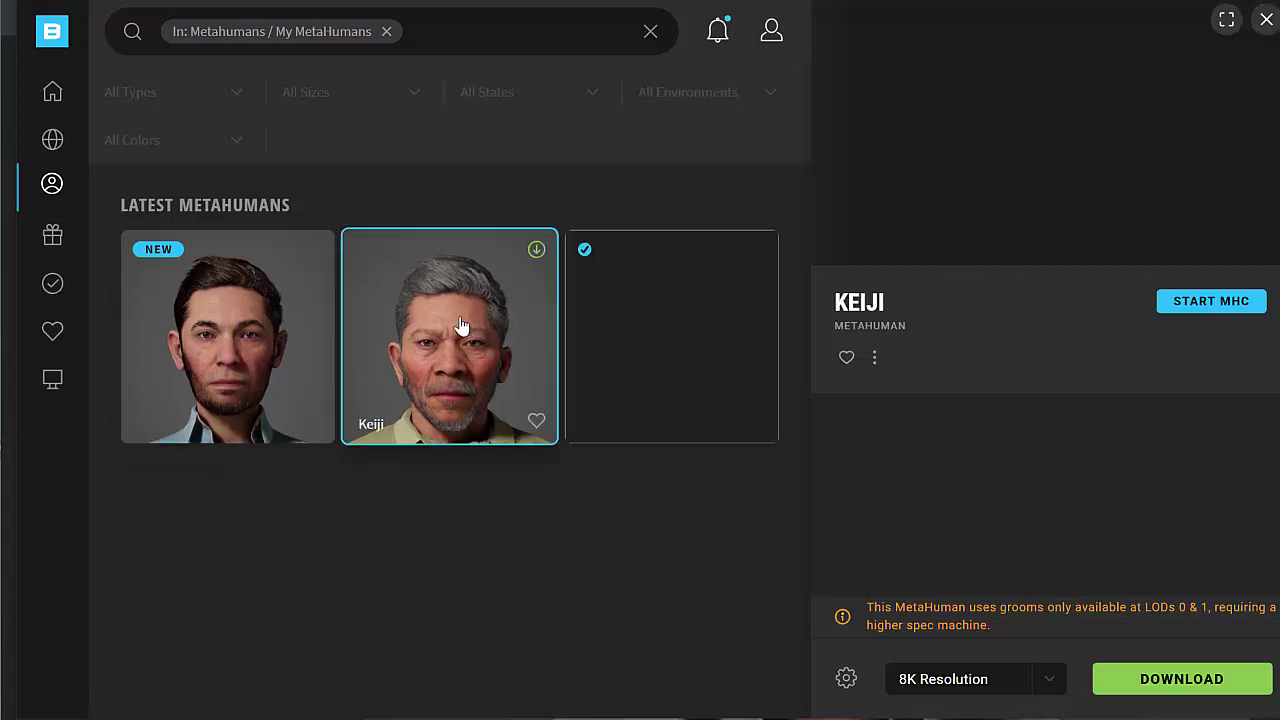
left_click(660, 353)
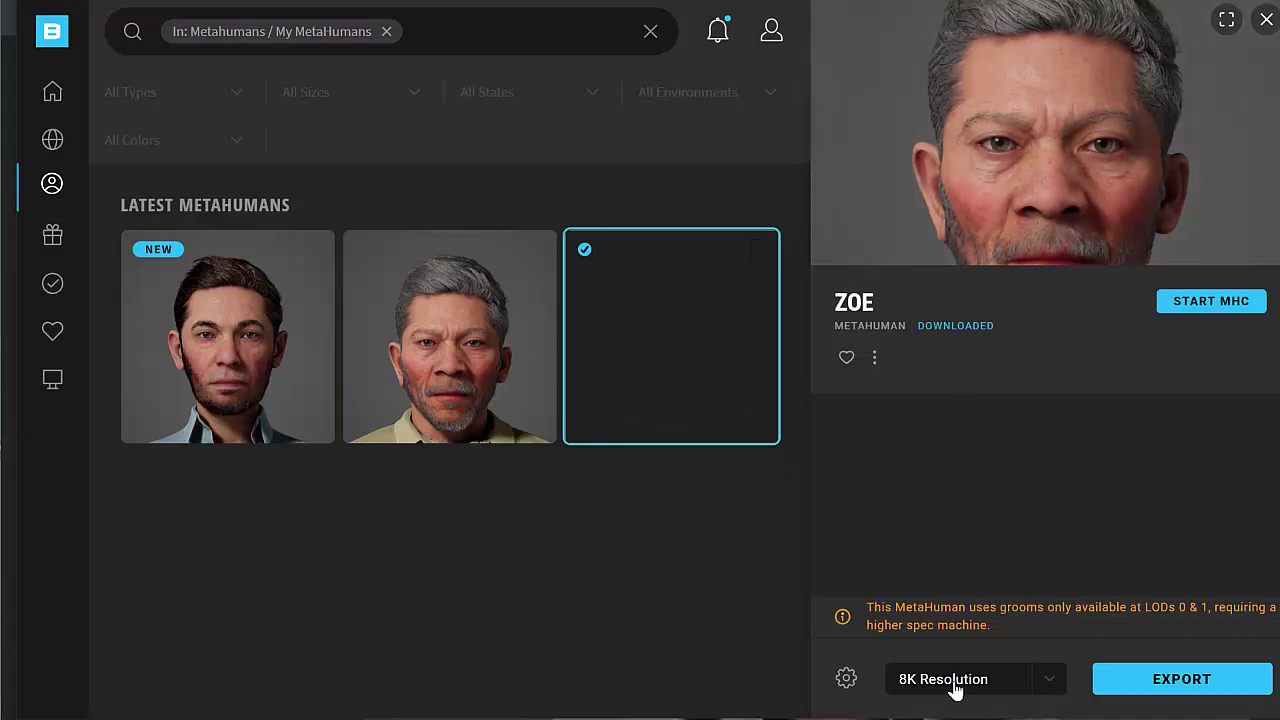
- Check the texture resolution choices without changing them, then bring up Export Settings
left_click(1045, 685)
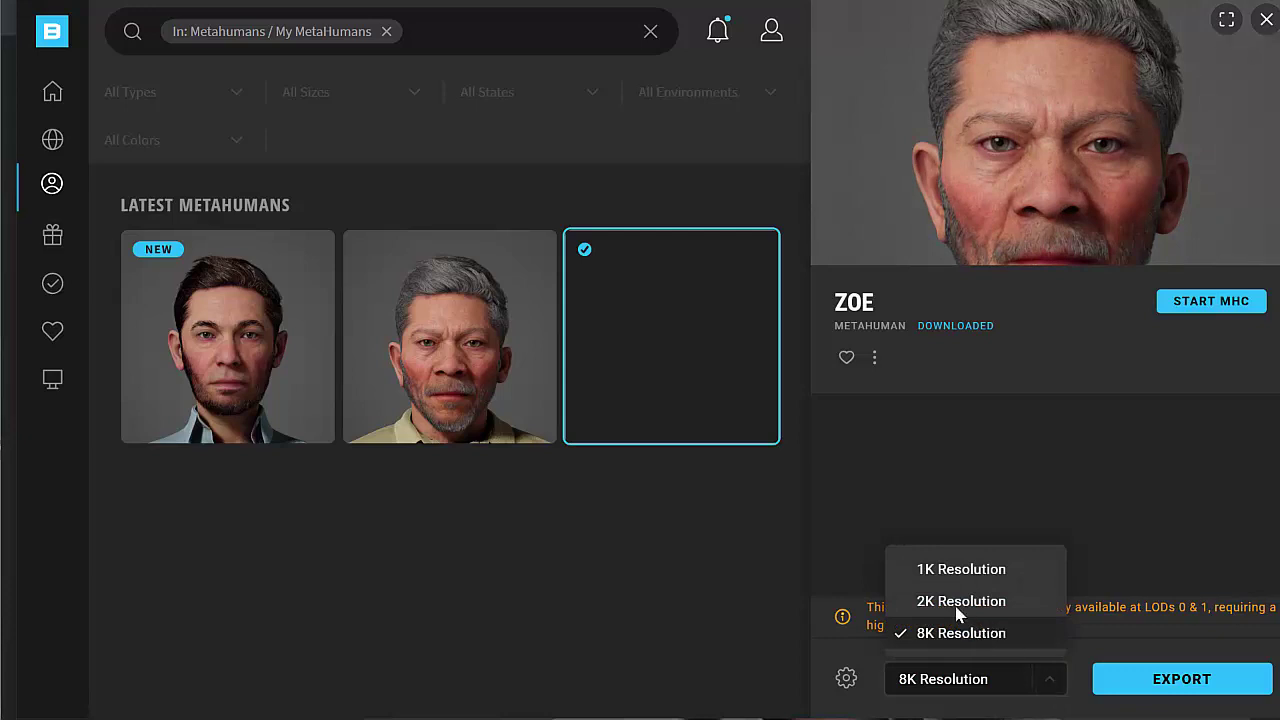
left_click(1024, 500)
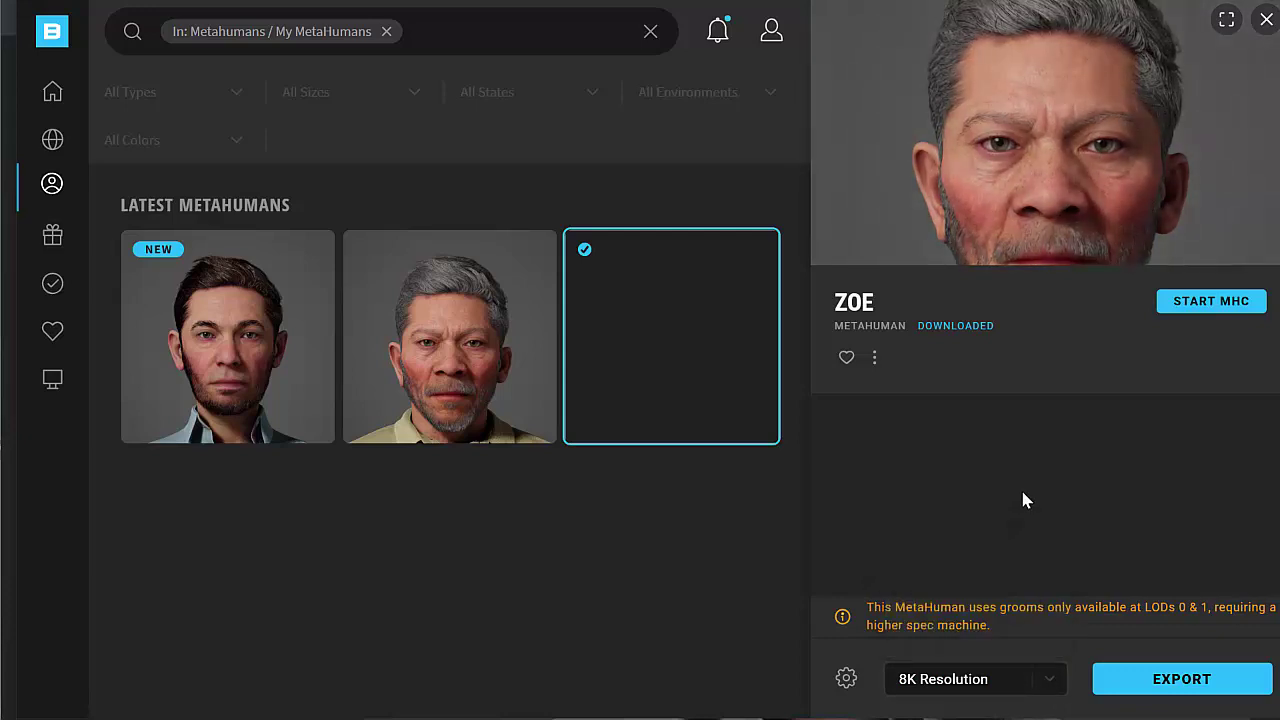
left_click(846, 681)
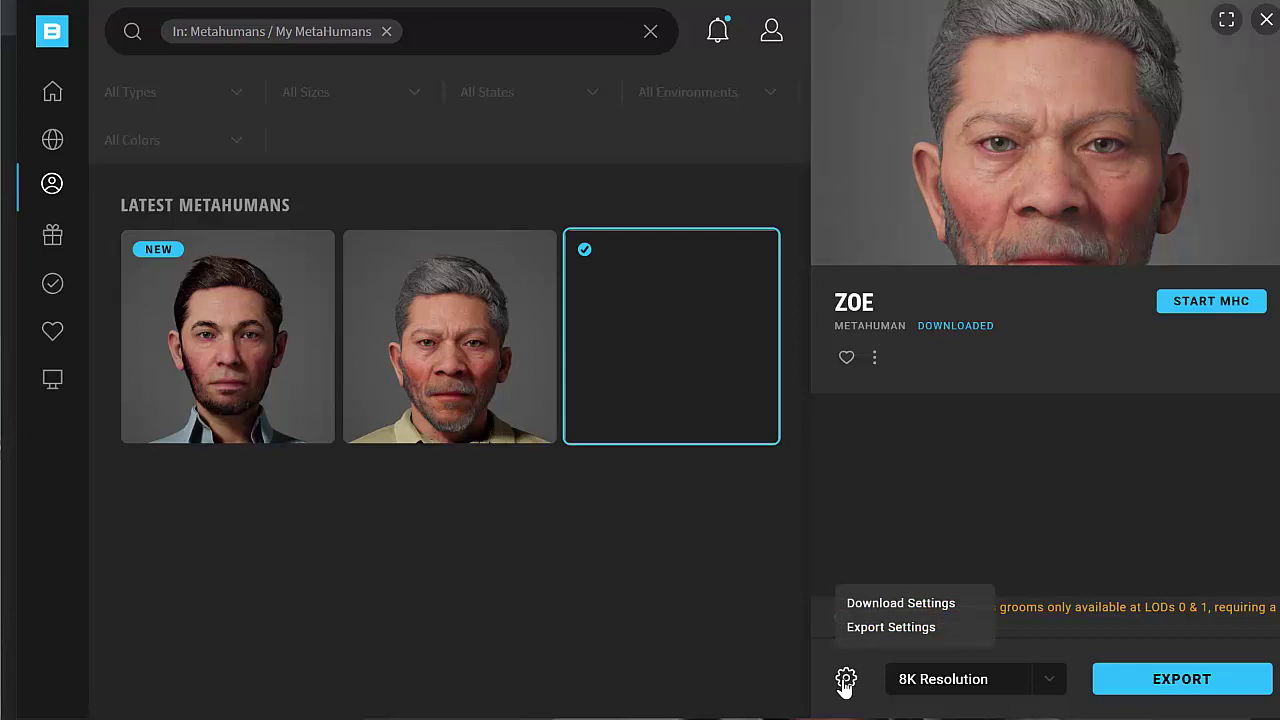
left_click(889, 628)
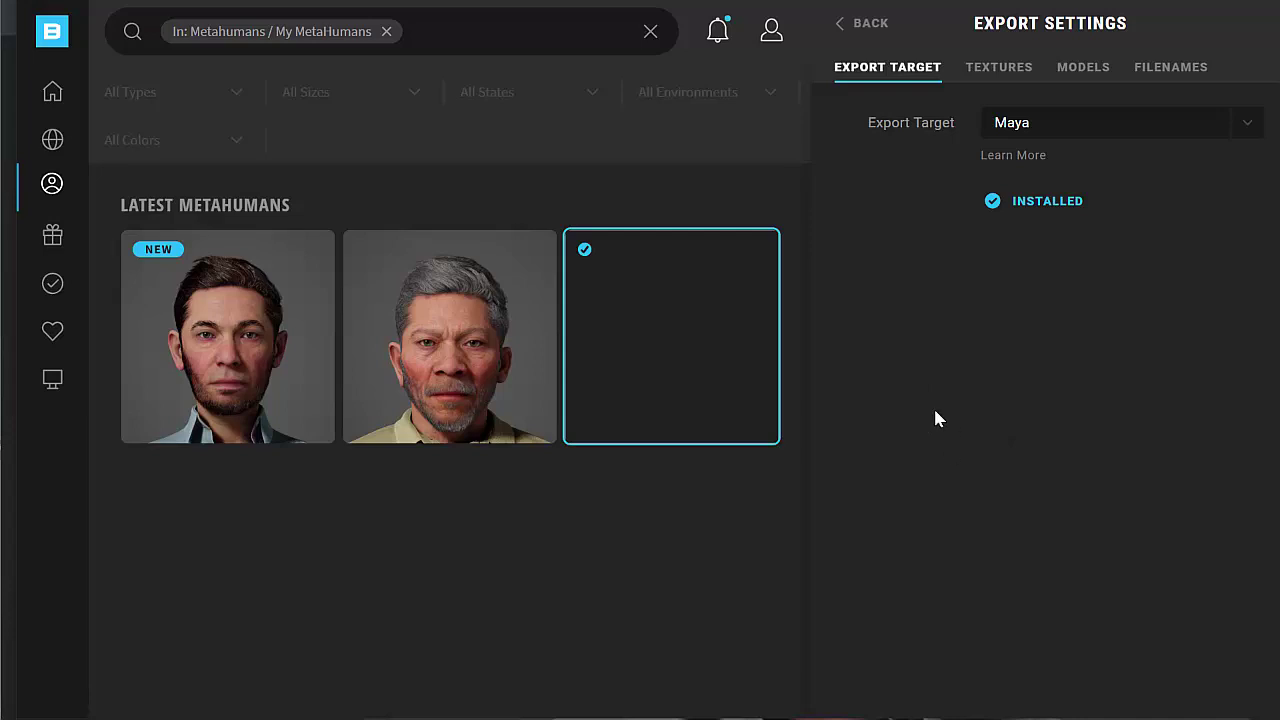
- Try Cinema 4D as the export target, then set the target back to Maya
left_click(1063, 133)
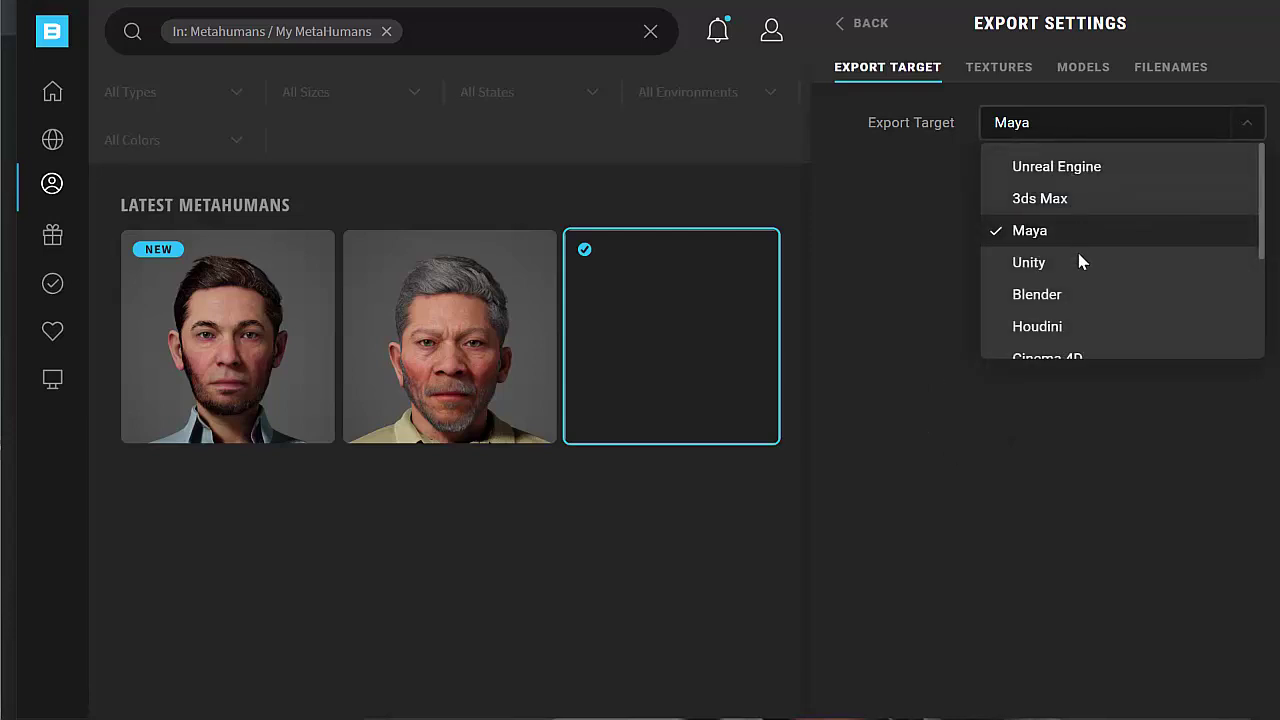
left_click_drag(1260, 200, 1260, 337)
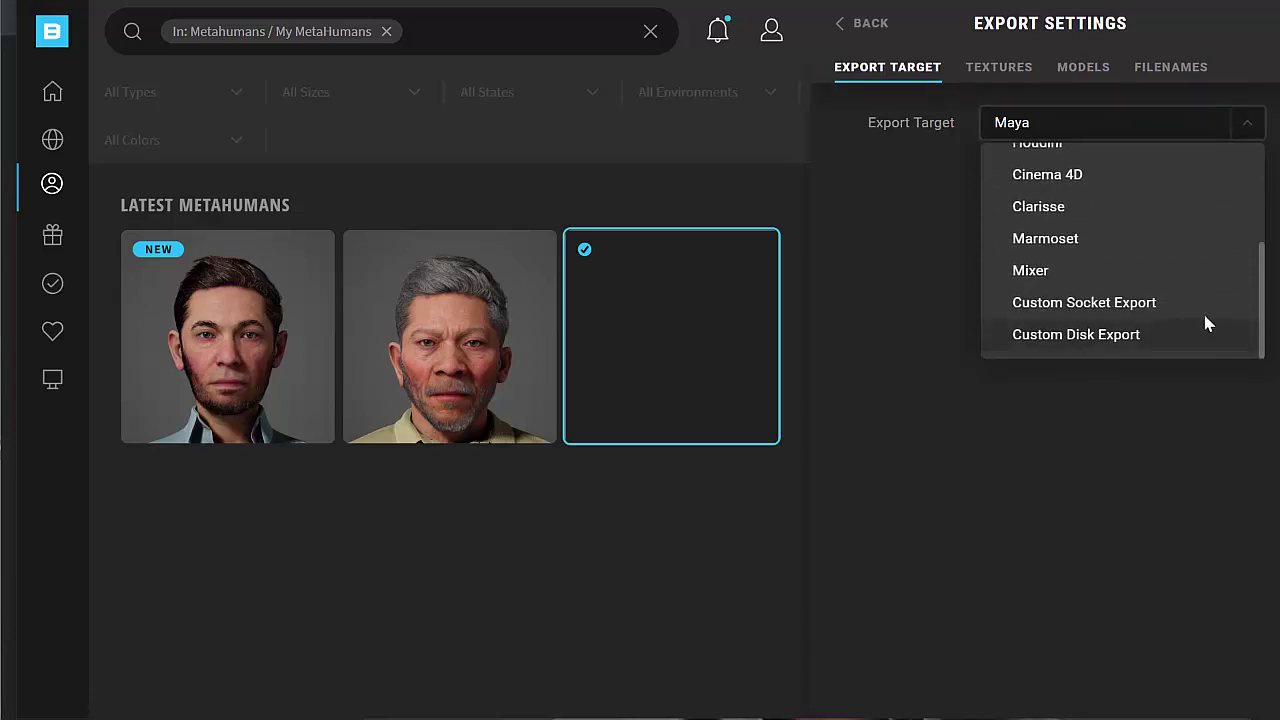
left_click_drag(1263, 291, 1265, 195)
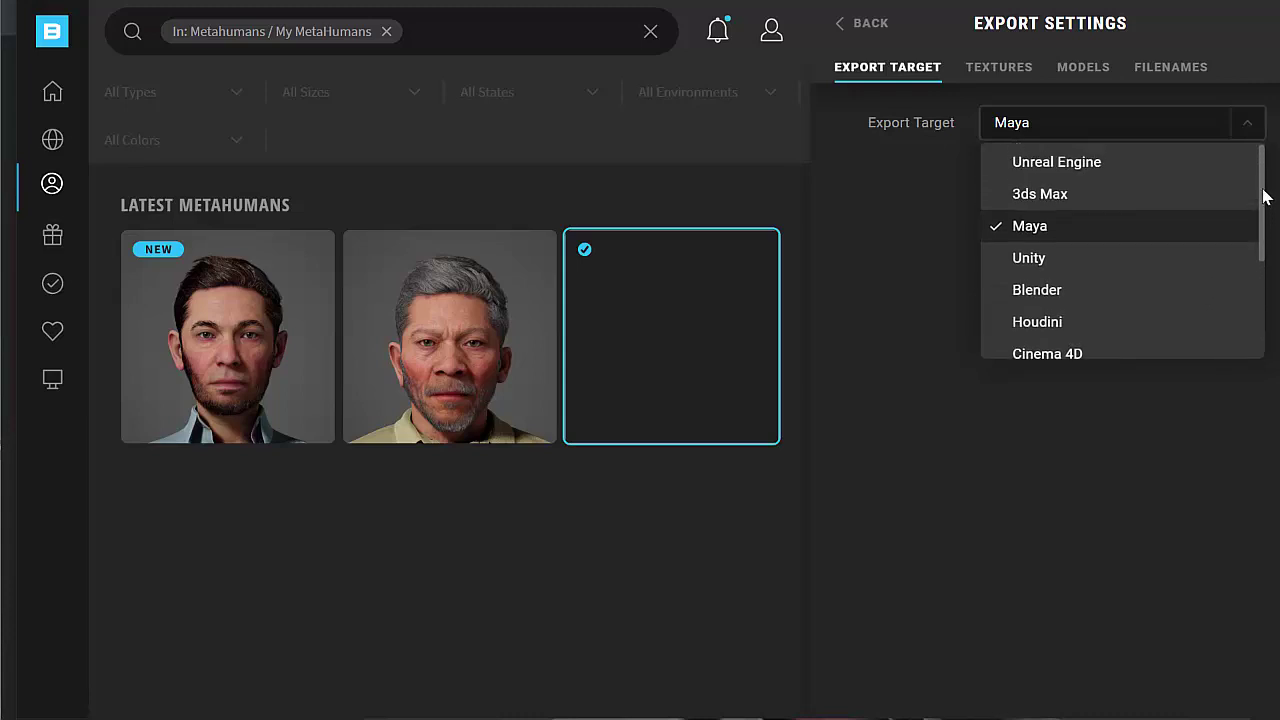
scroll(1216, 272, "down", 2)
left_click(1066, 288)
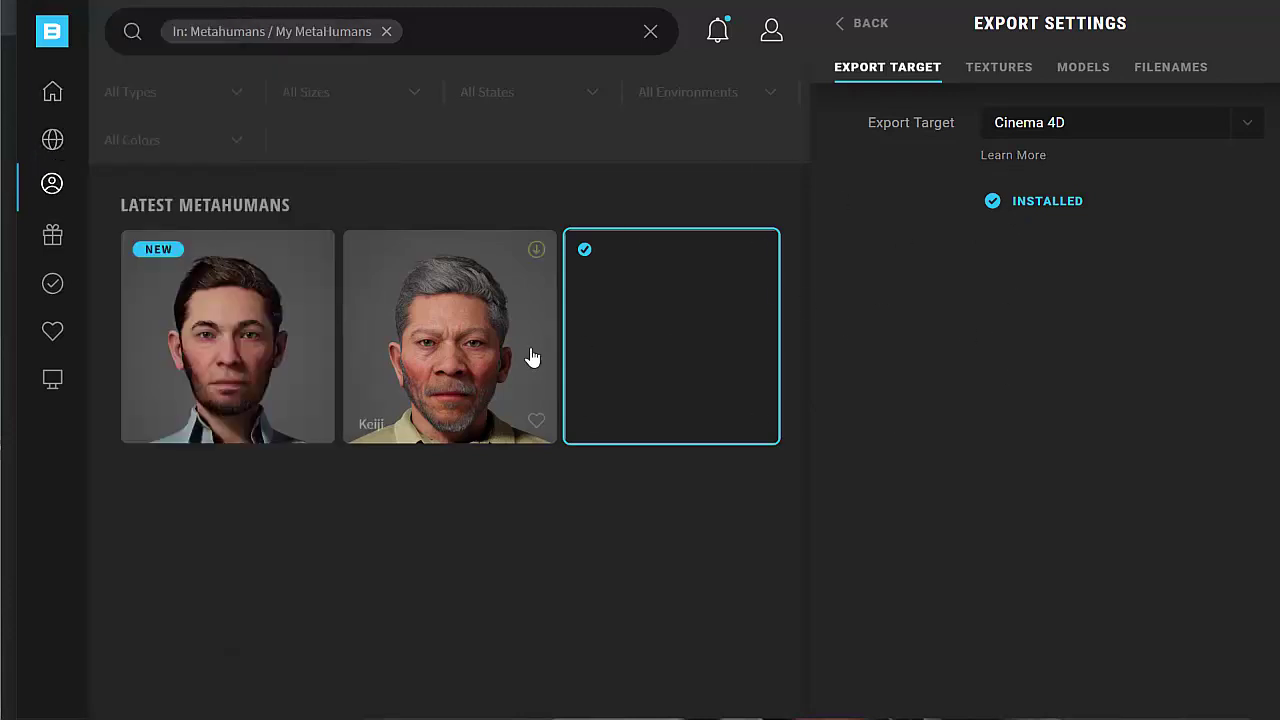
left_click(1168, 131)
left_click(1115, 168)
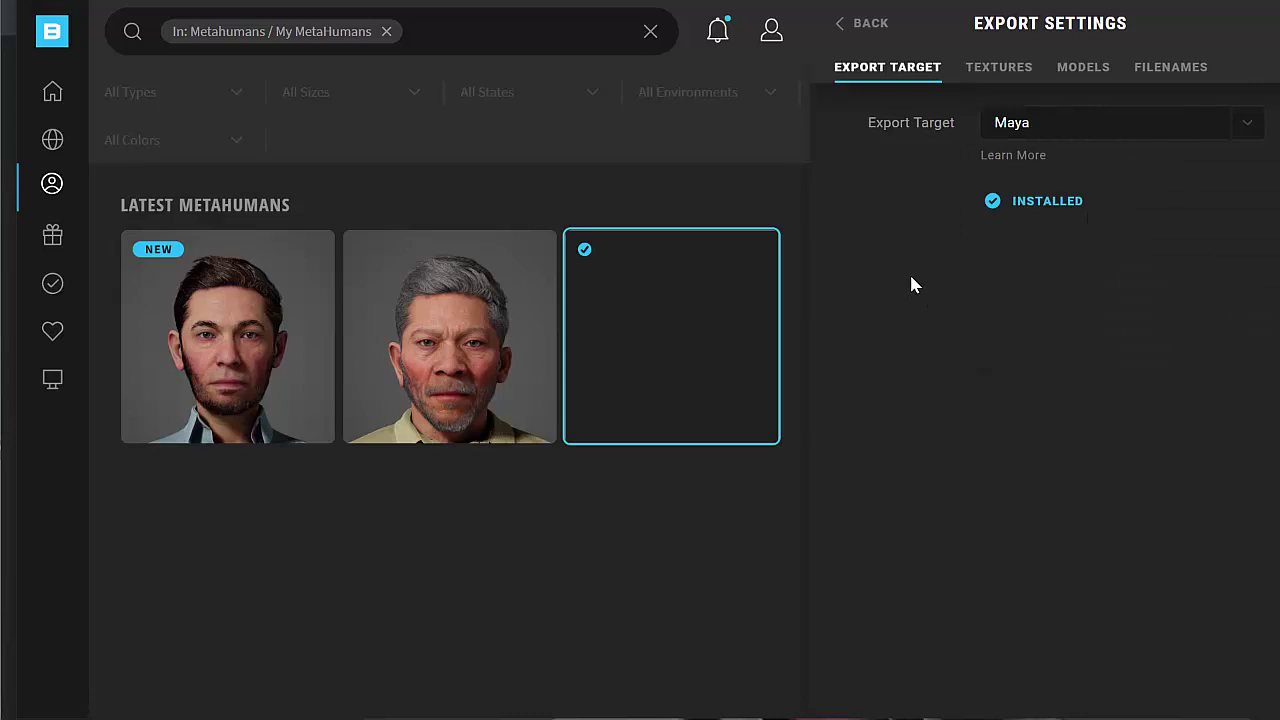
- Review the JPG texture settings by expanding and collapsing the Surfaces map list
left_click(998, 72)
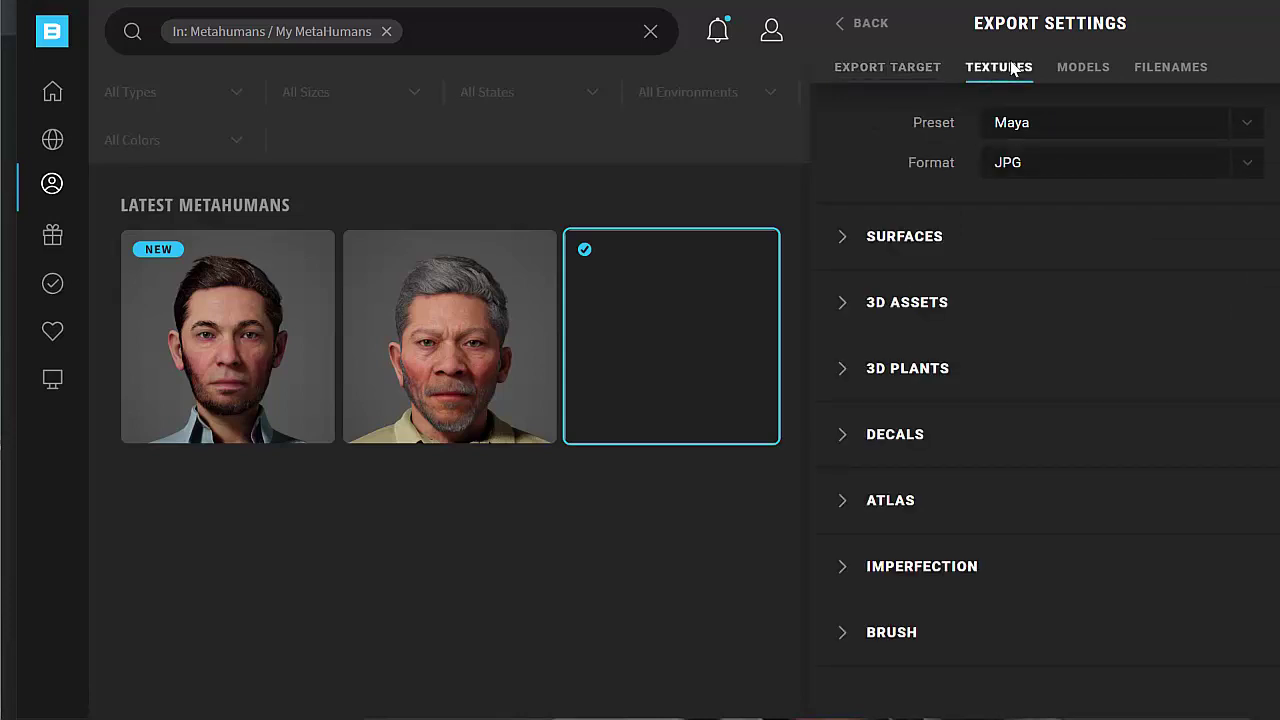
left_click(845, 243)
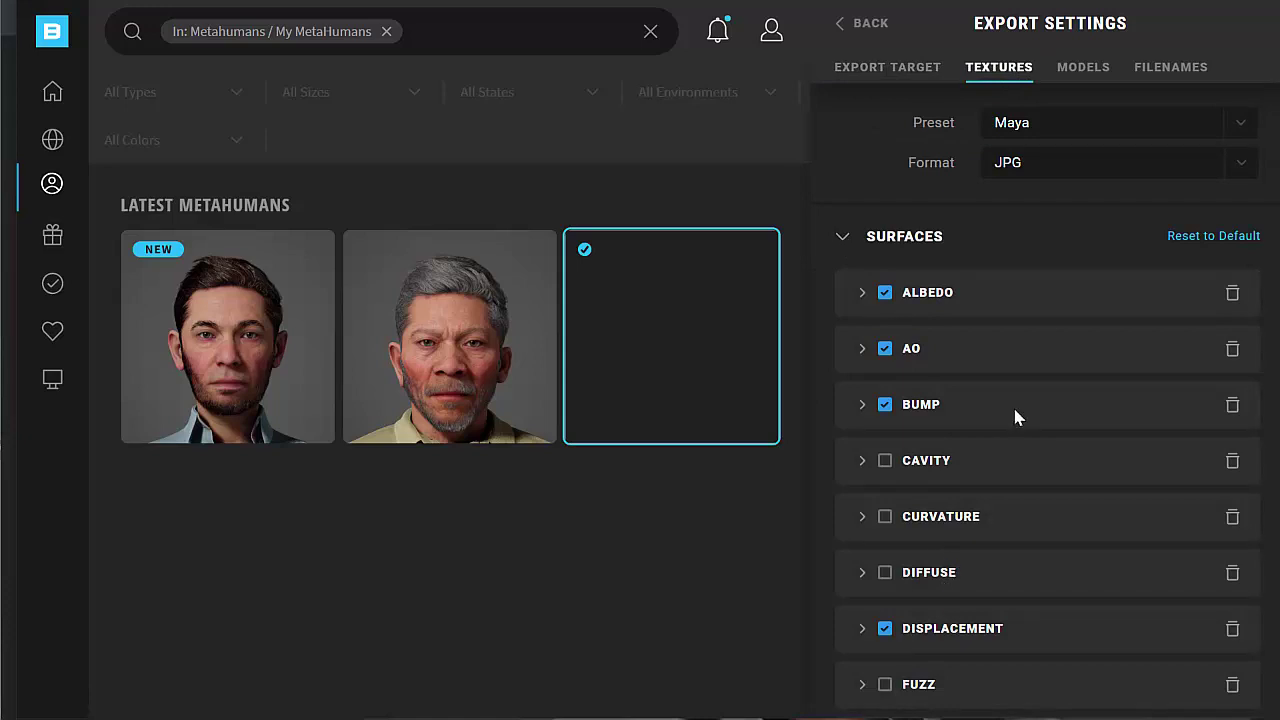
scroll(1015, 425, "down", 5)
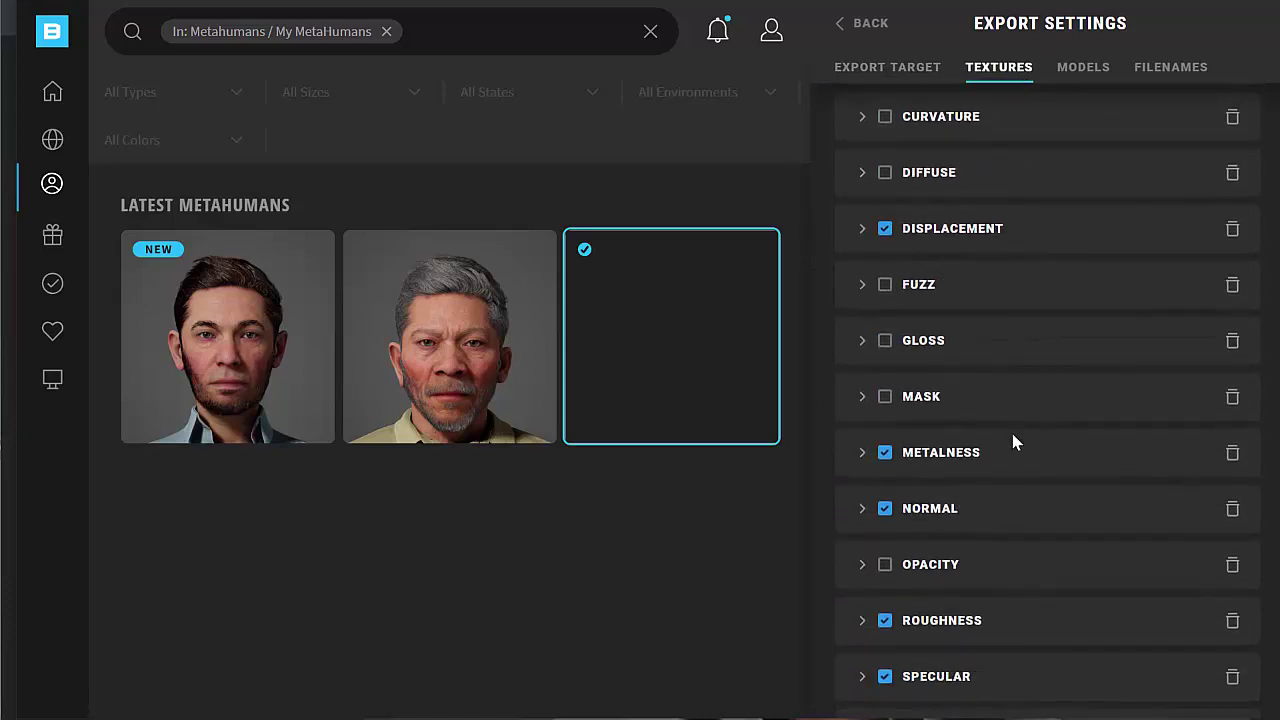
scroll(1005, 440, "down", 1)
scroll(992, 433, "up", 5)
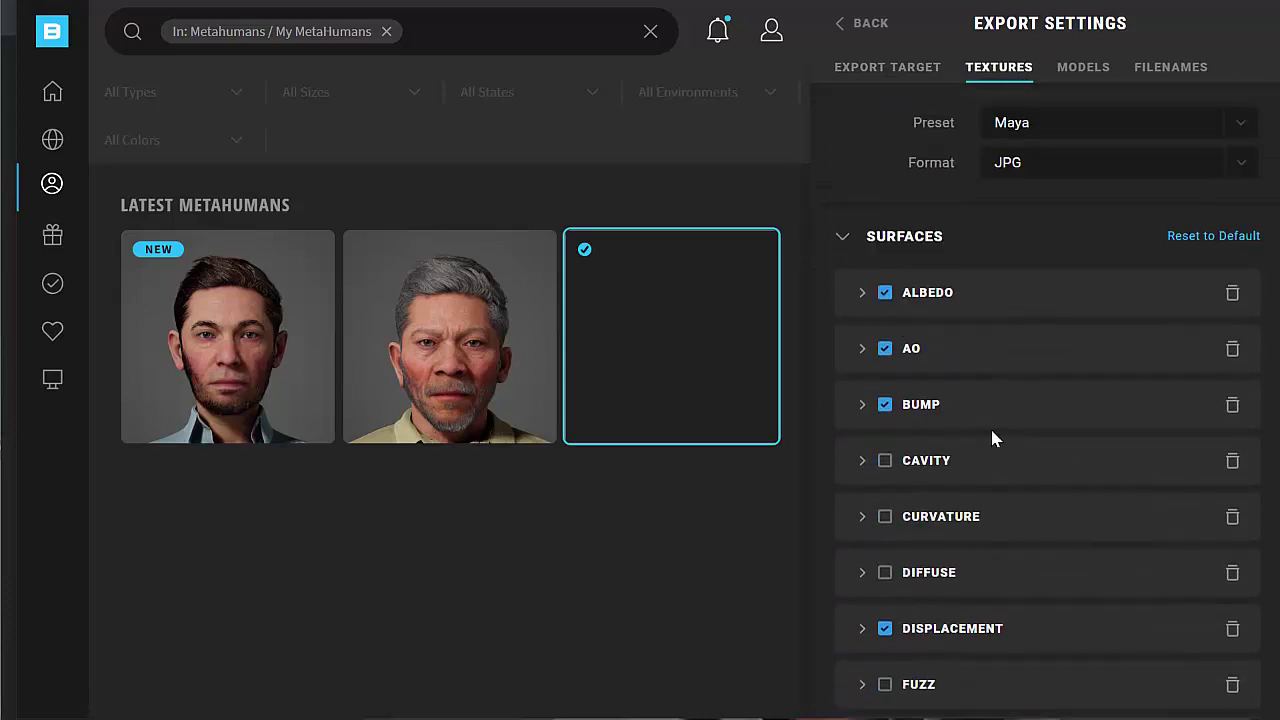
left_click(840, 240)
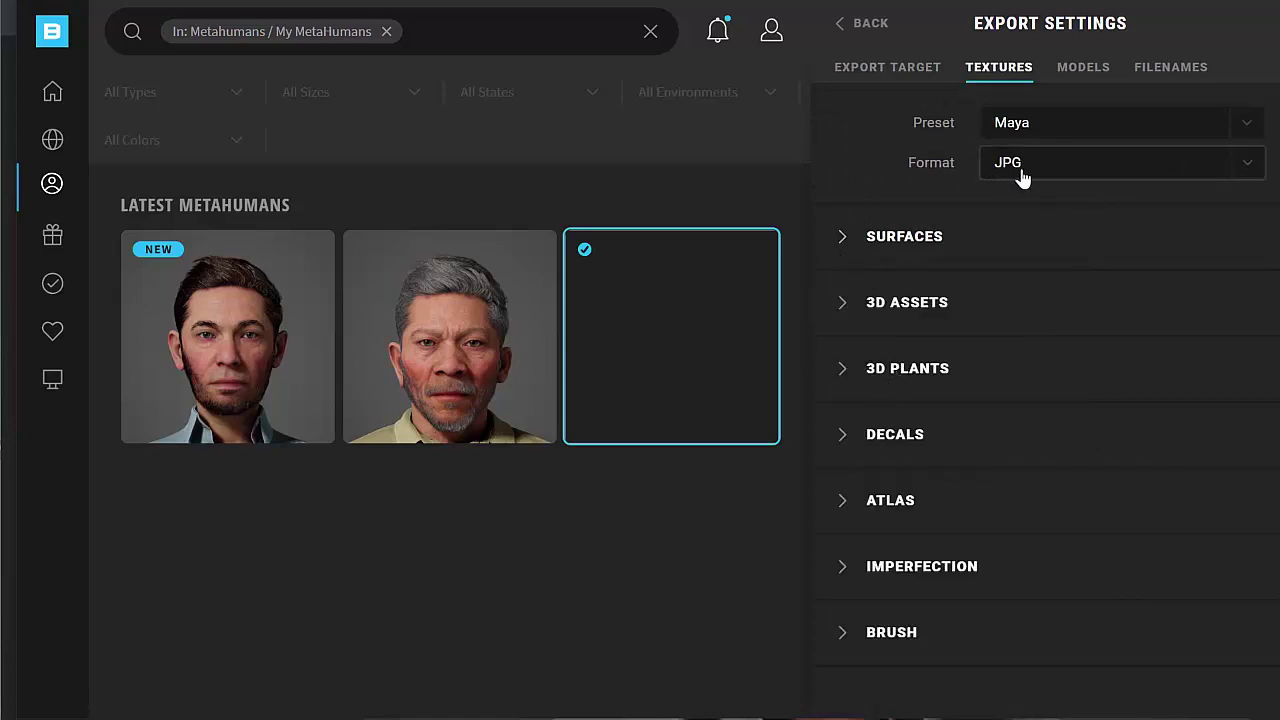
- In the model settings, keep UAsset as the MetaHumans export format alongside FBX for Megascans
left_click(1088, 70)
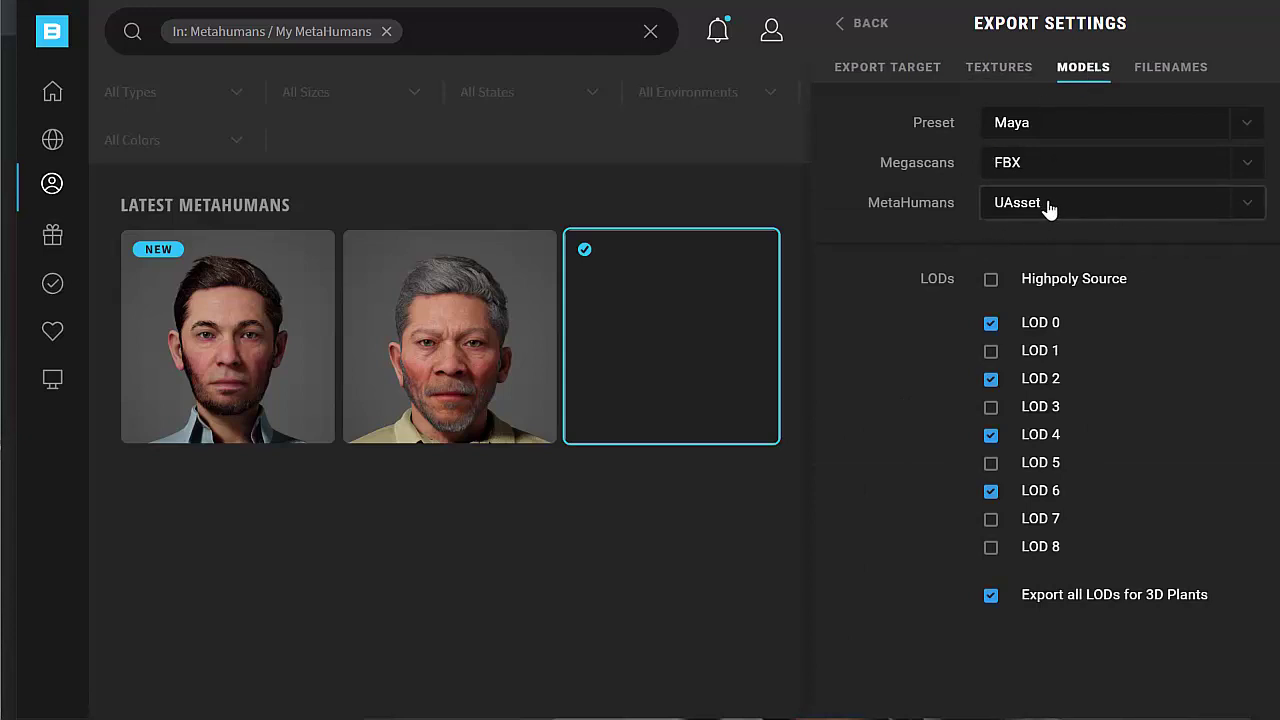
left_click(1249, 203)
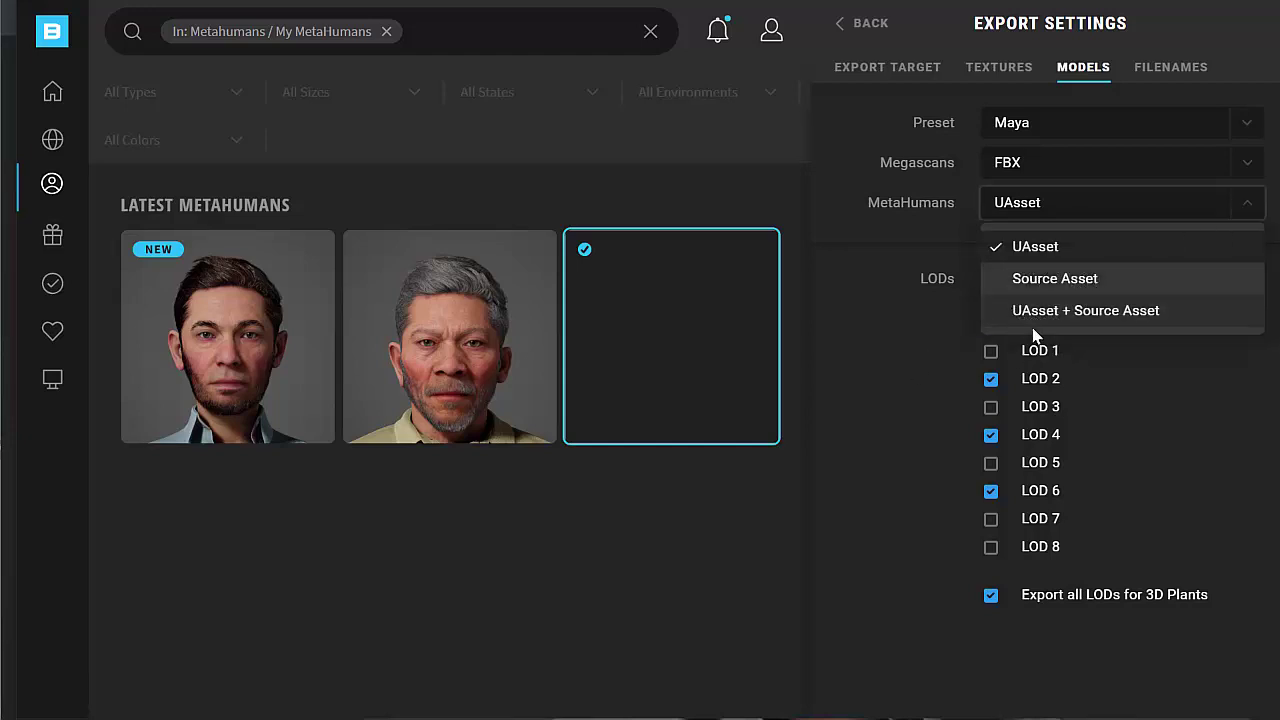
left_click(872, 410)
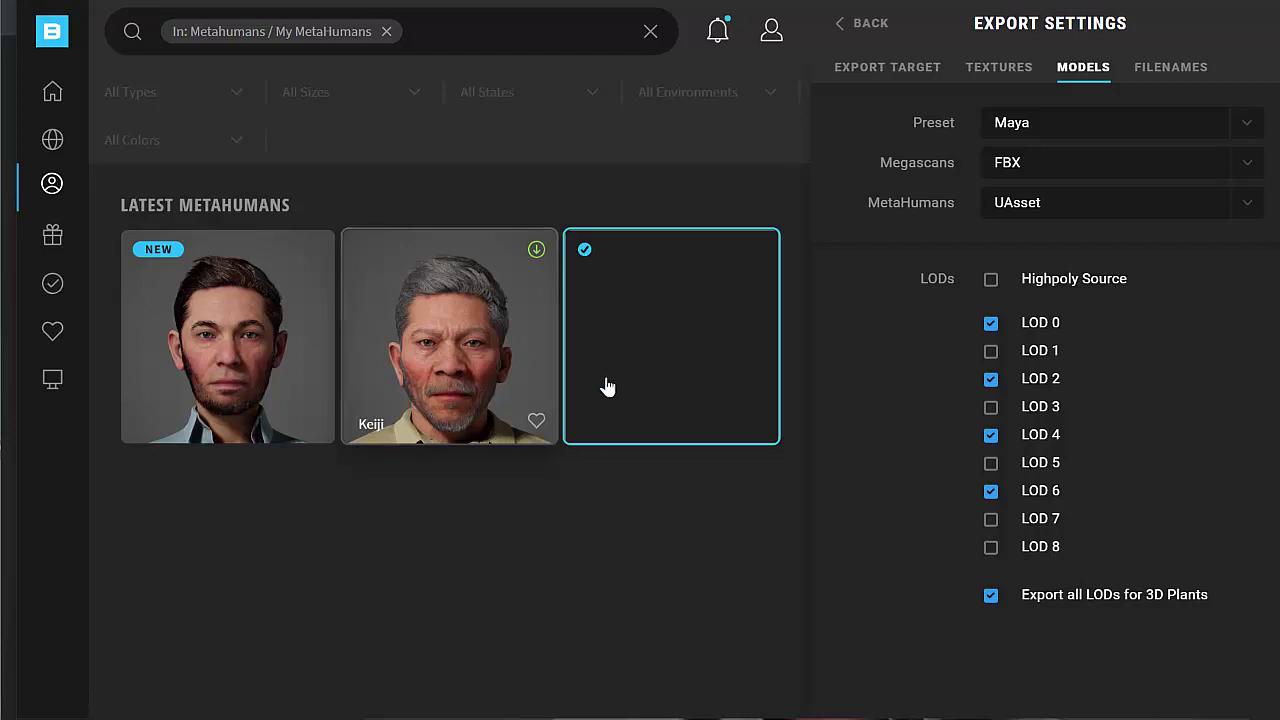
- Go back from Export Settings to Zoe's 8K Resolution details
left_click(862, 23)
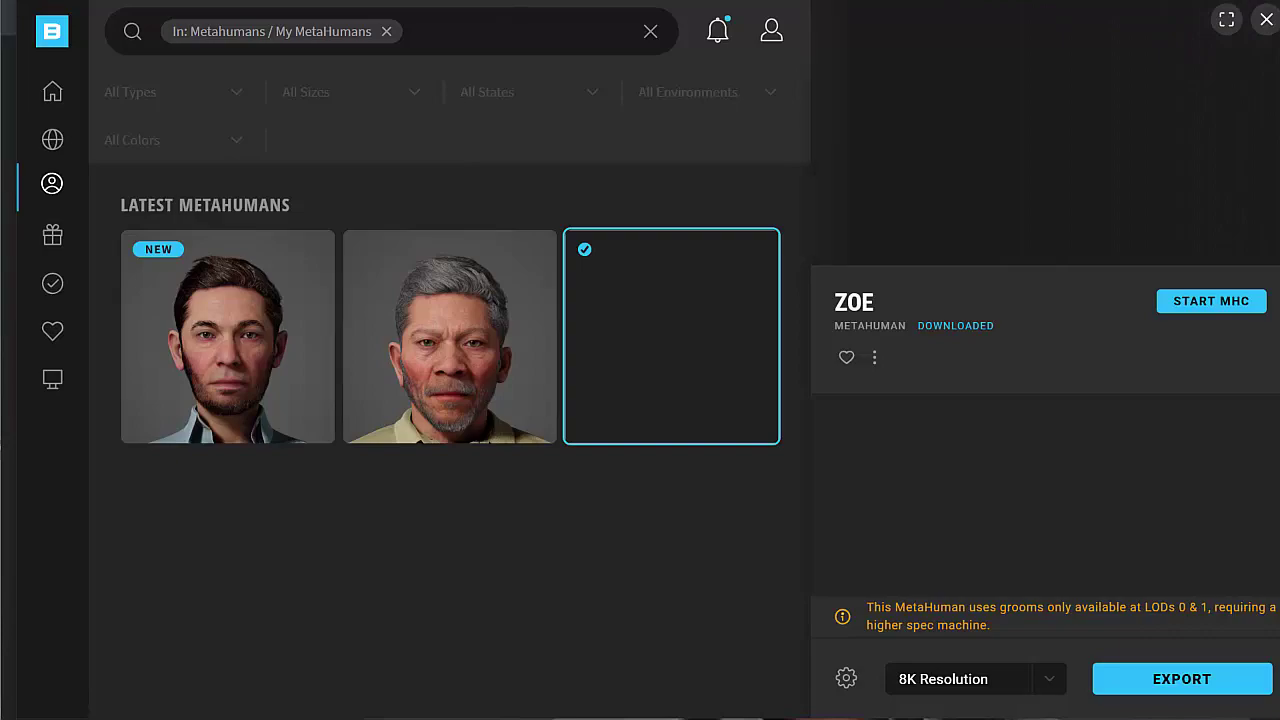
- Minimize Quixel Bridge to show MetaHuman Creator's My MetaHumans page with Abe
left_click(1103, 577)
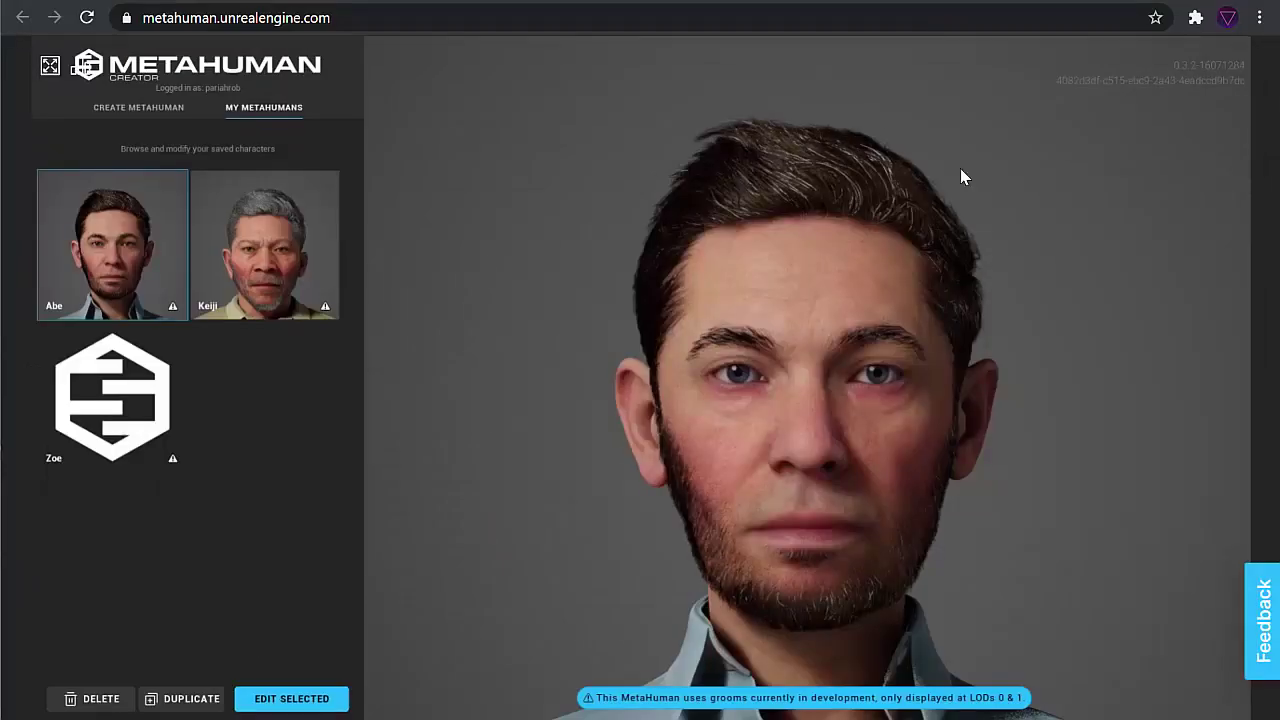